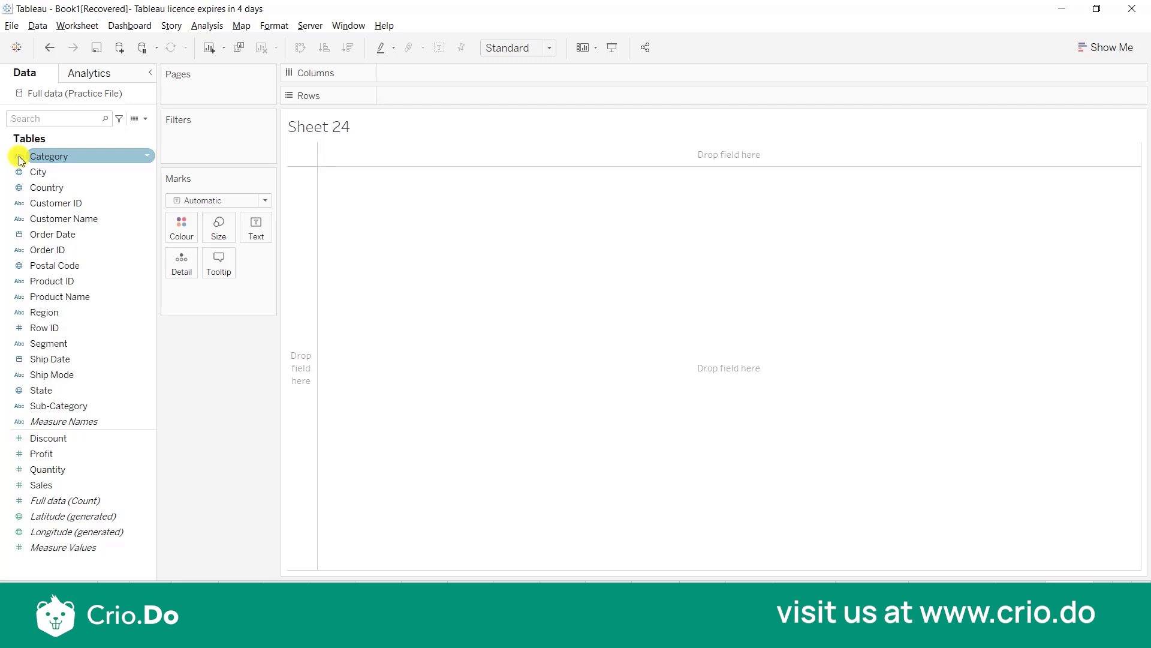
Step: Describe the Category field, review its role, data type and domain members, and close the description
left_click(24, 158)
left_click(104, 157)
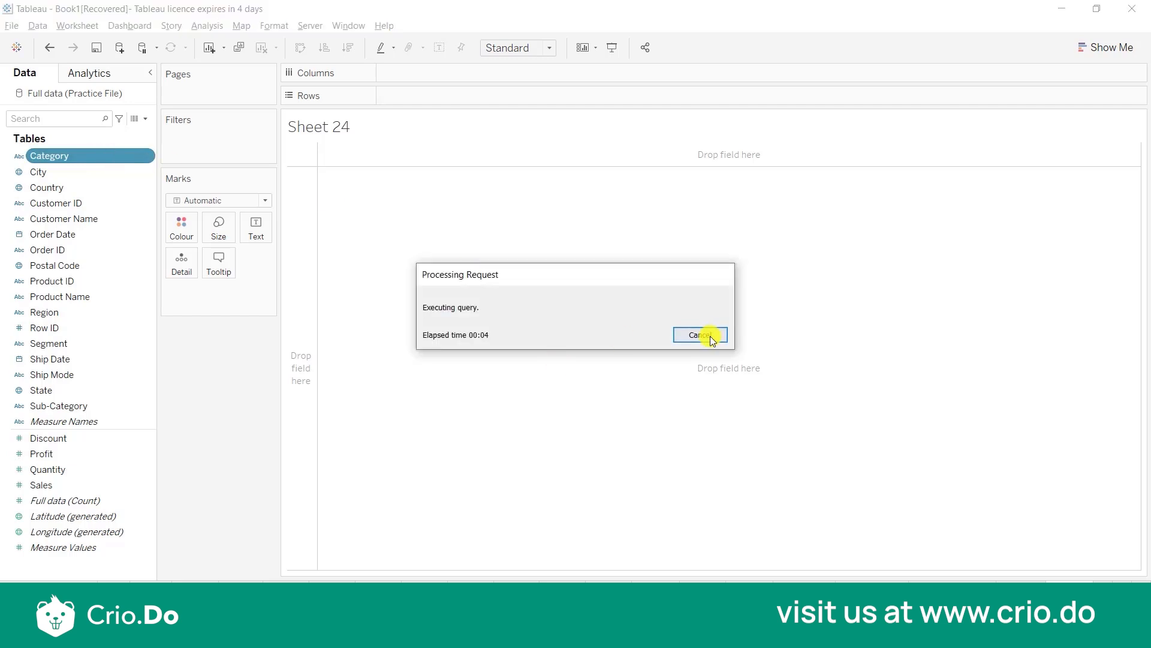
left_click(712, 338)
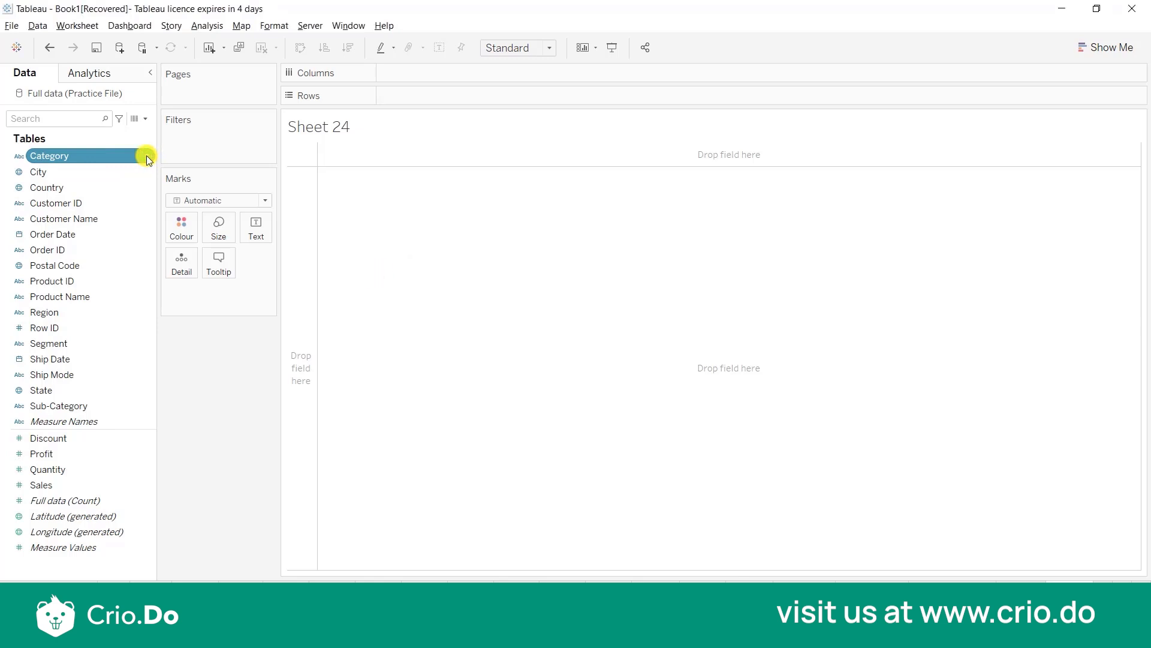
right_click(79, 157)
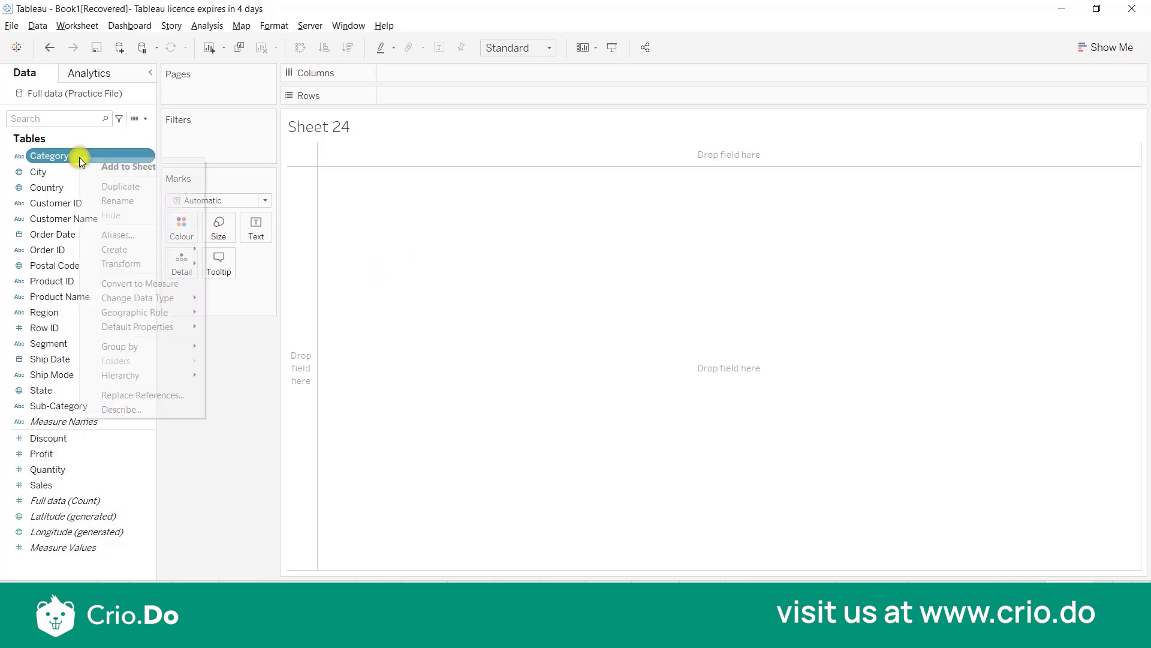
left_click(111, 409)
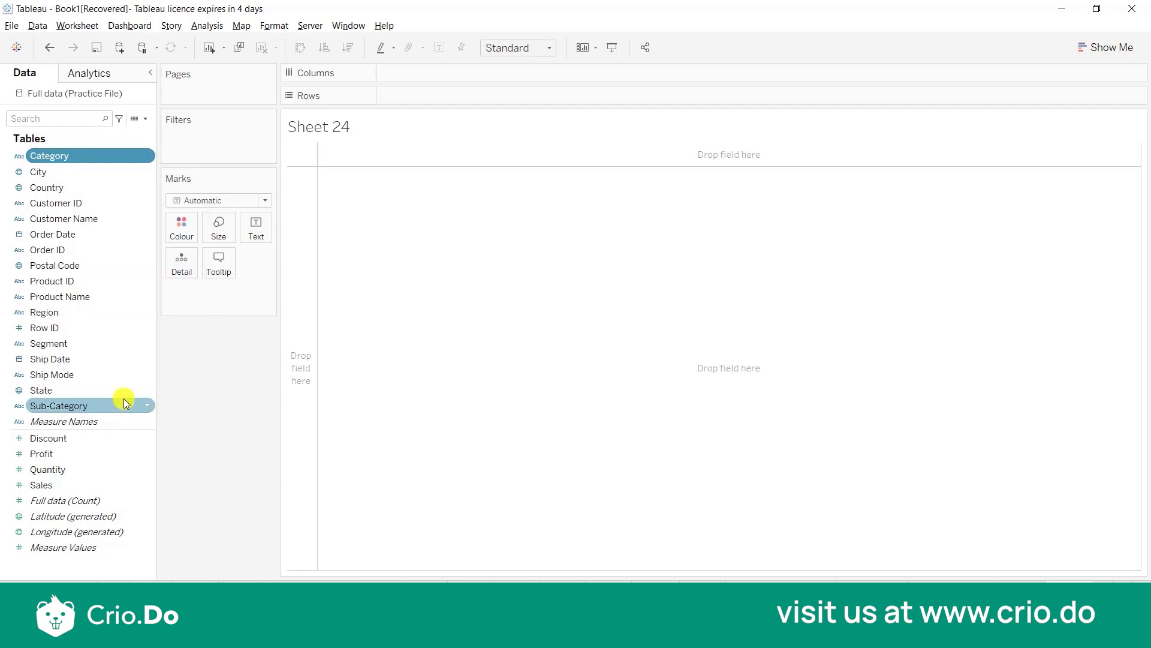
scroll(439, 330, "down", 1)
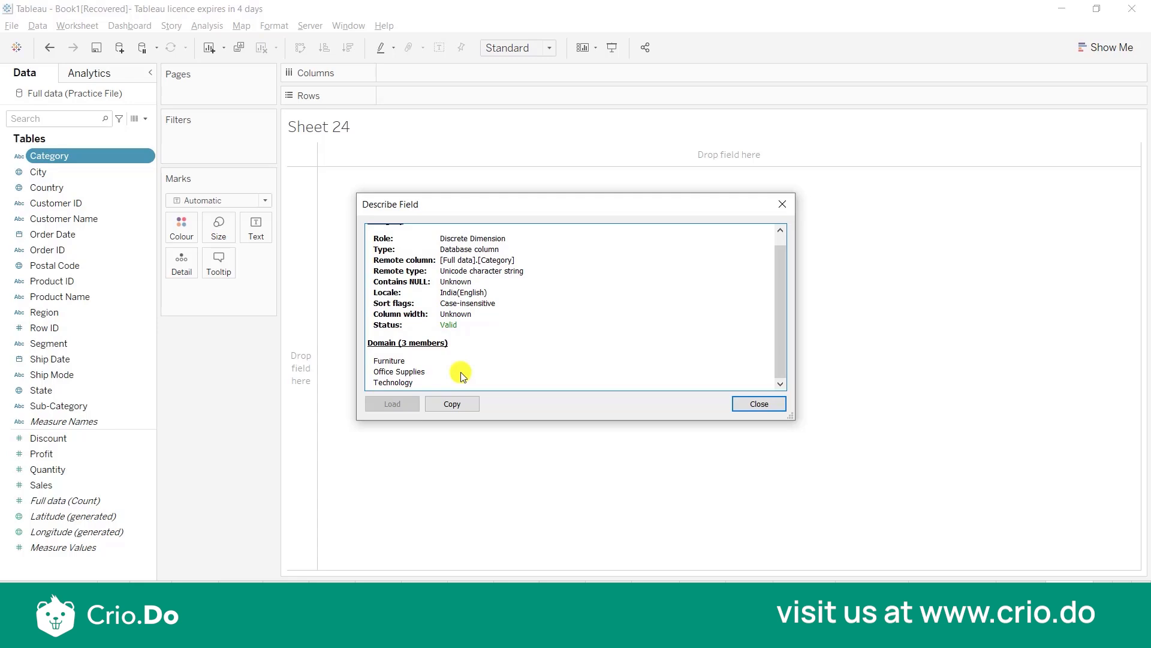
left_click(746, 409)
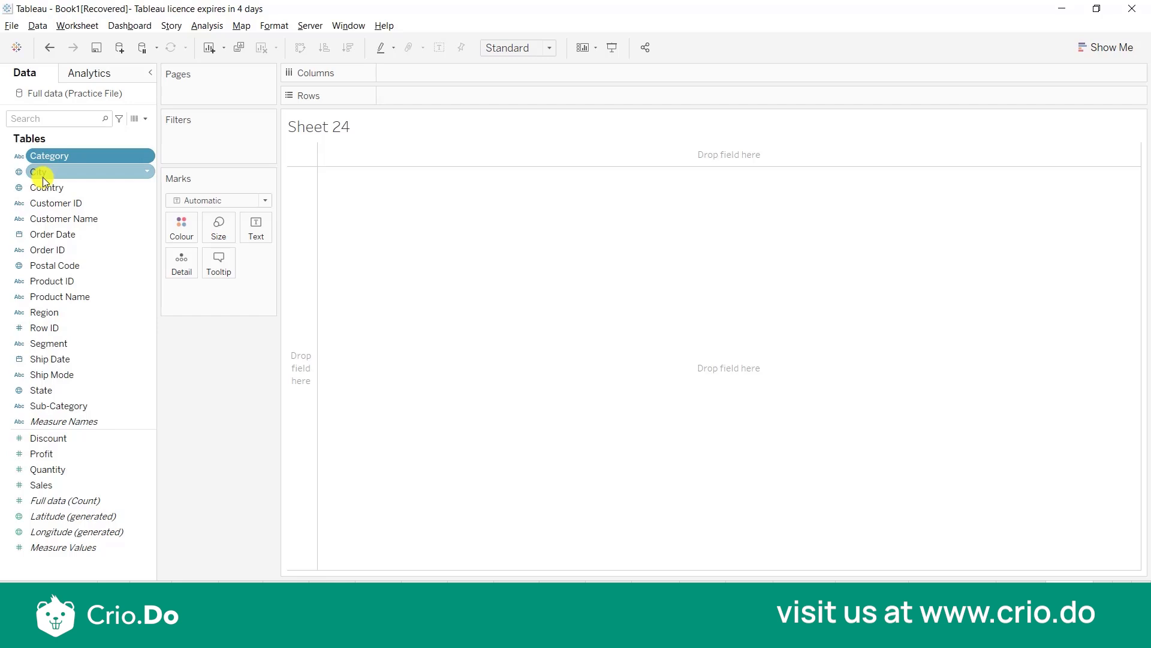
Step: Describe the City field, review its geographic role and list of domain members, and close the description
left_click(146, 175)
right_click(146, 175)
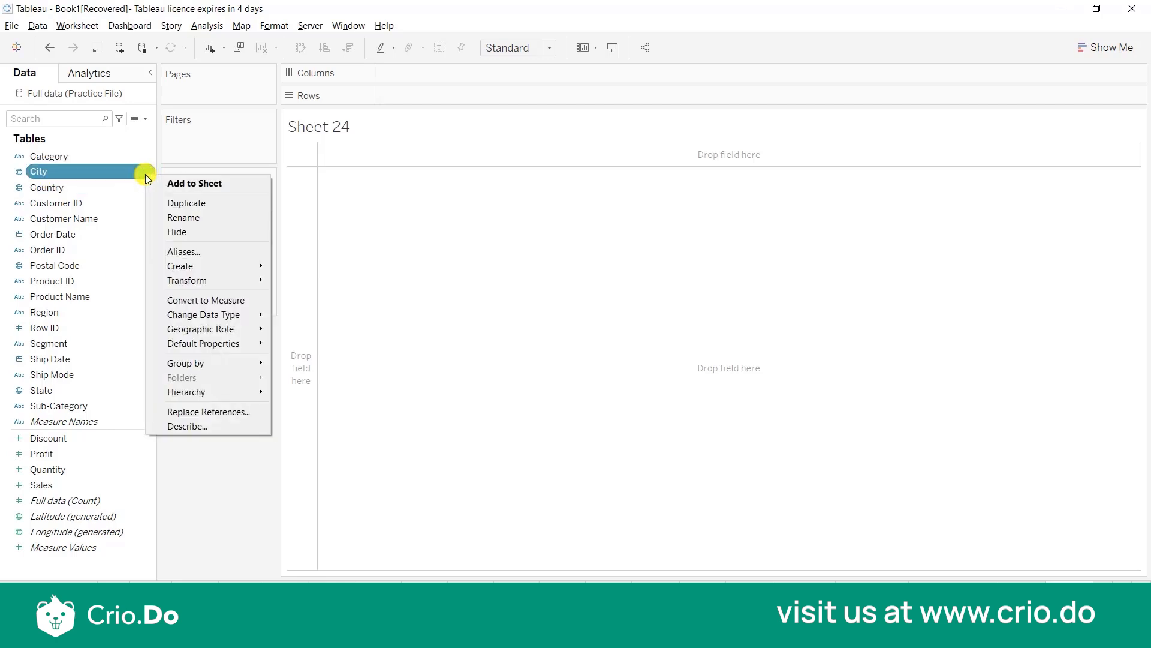
left_click(193, 427)
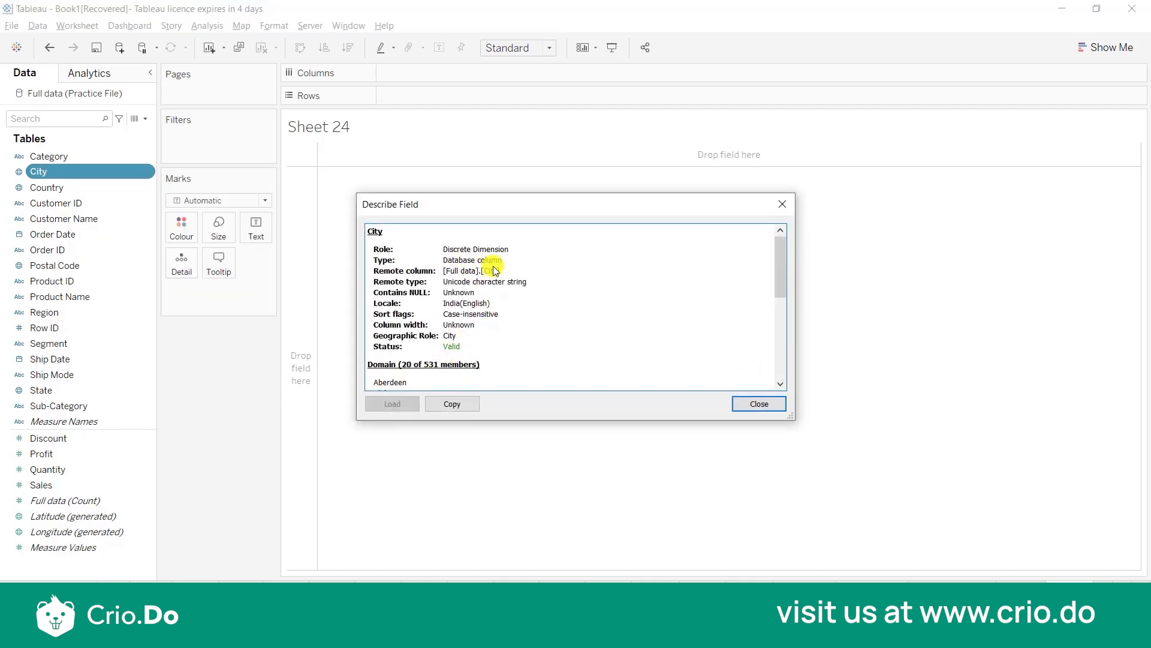
scroll(496, 311, "down", 5)
scroll(496, 314, "up", 5)
left_click_drag(784, 261, 785, 301)
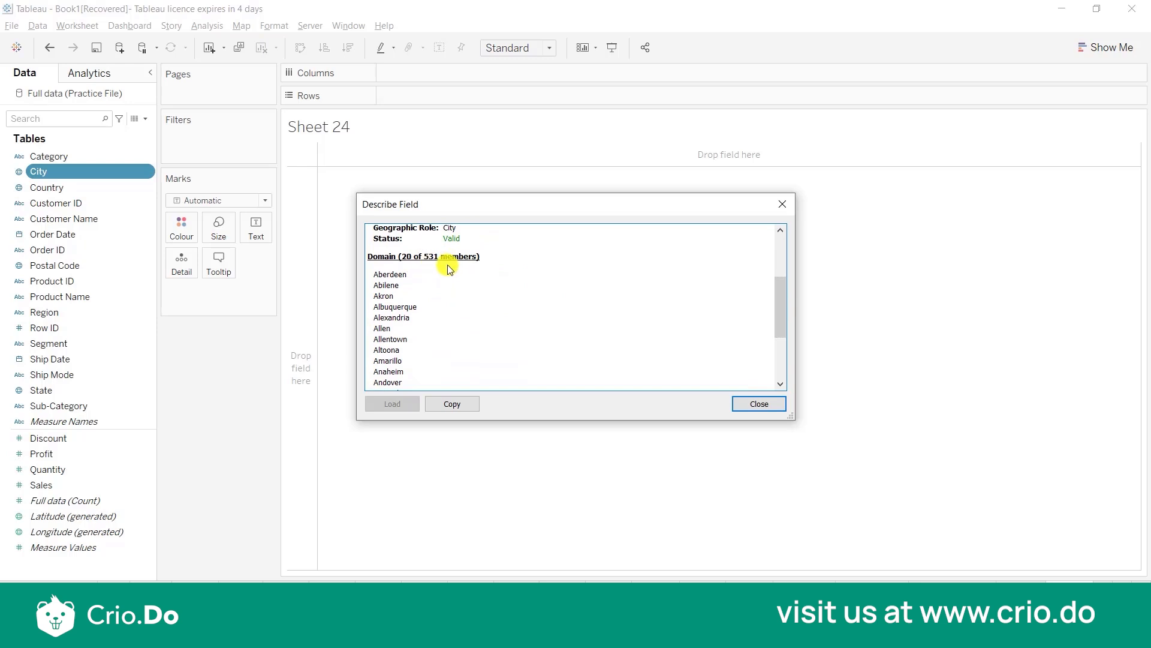
mouse_move(782, 308)
left_mouse_down()
mouse_move(778, 367)
mouse_move(775, 309)
left_mouse_up()
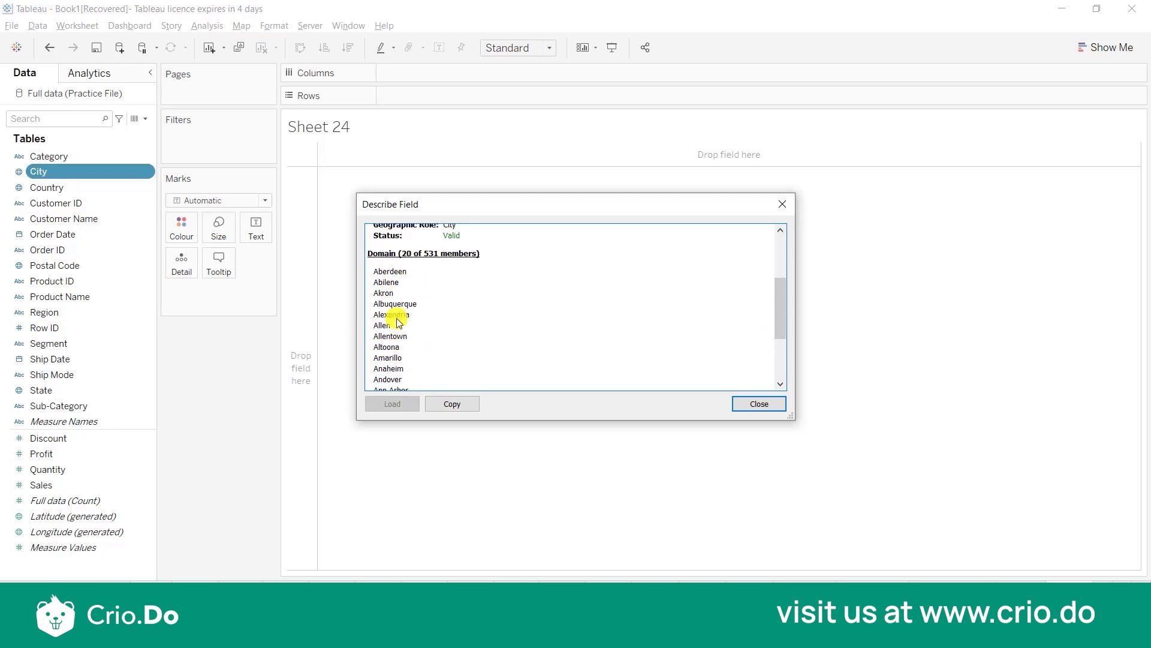
left_click(758, 405)
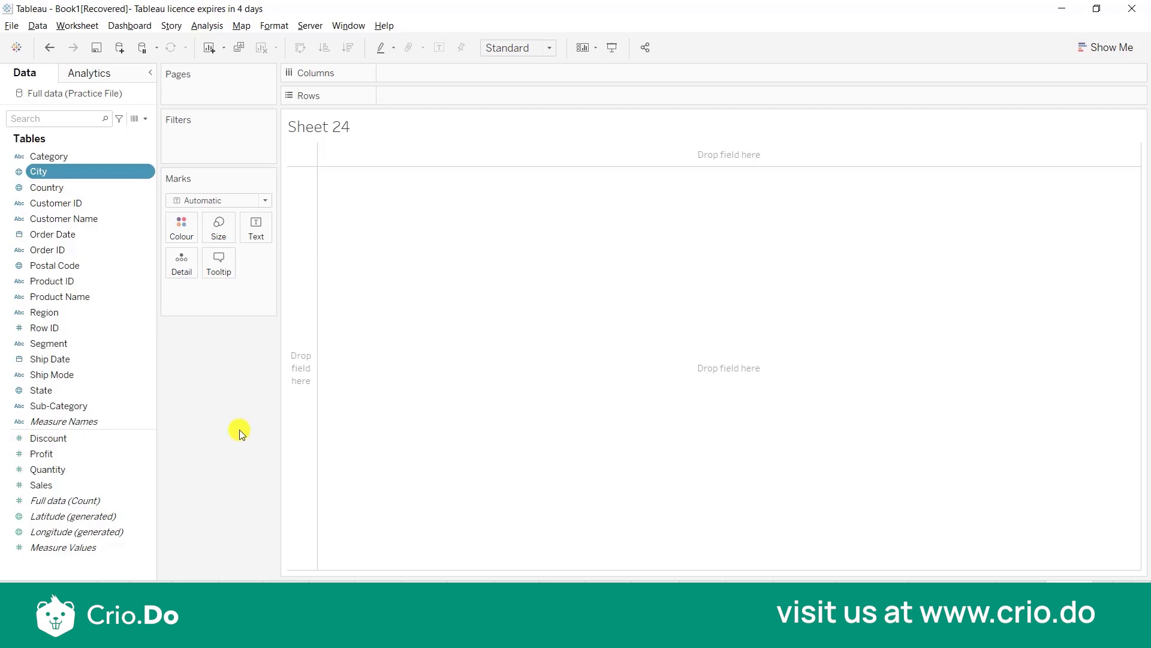
Step: Describe the Customer ID field, review its properties and domain members, and close the description
left_click(149, 204)
right_click(150, 203)
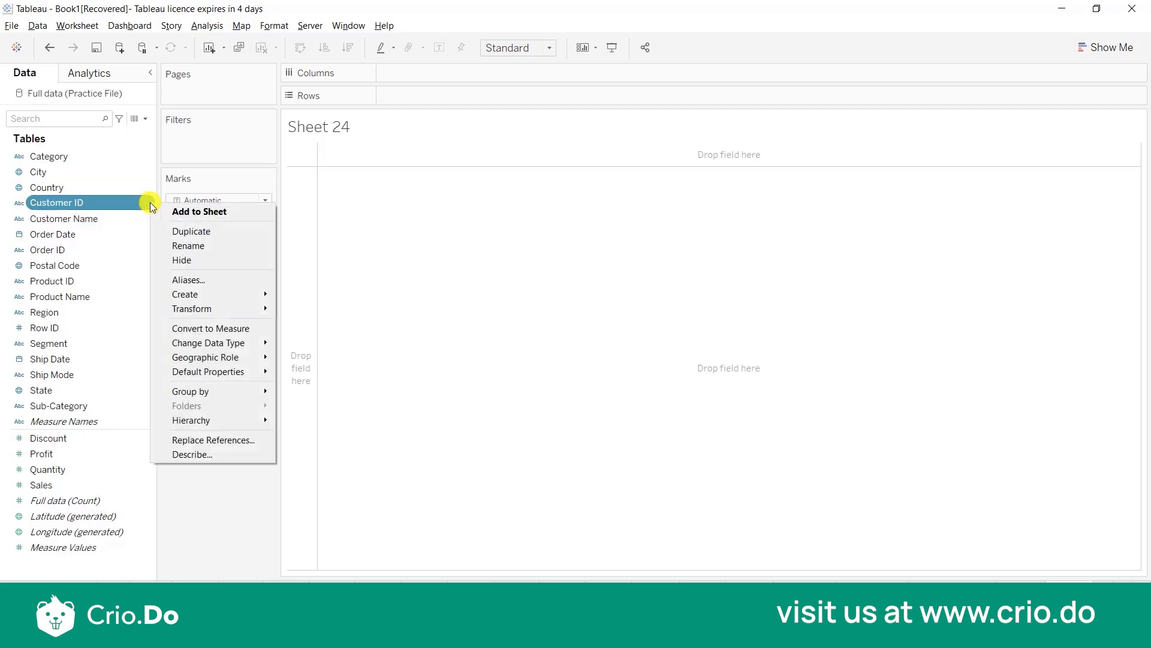
left_click(173, 454)
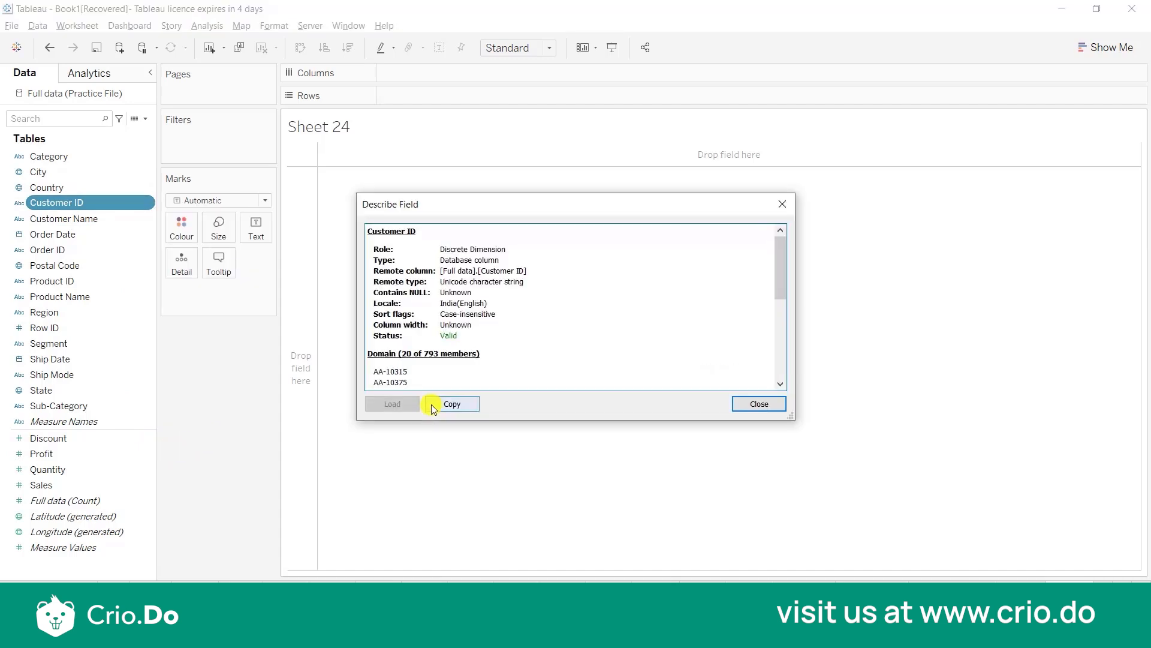
scroll(515, 322, "down", 5)
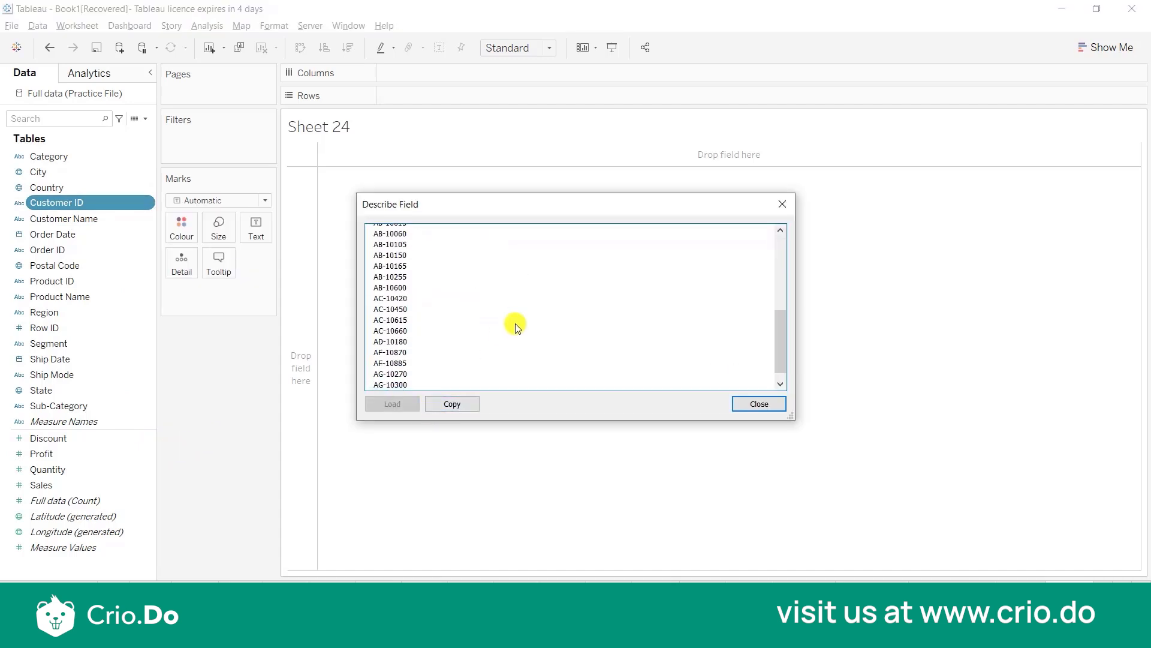
scroll(516, 322, "up", 5)
scroll(516, 323, "down", 5)
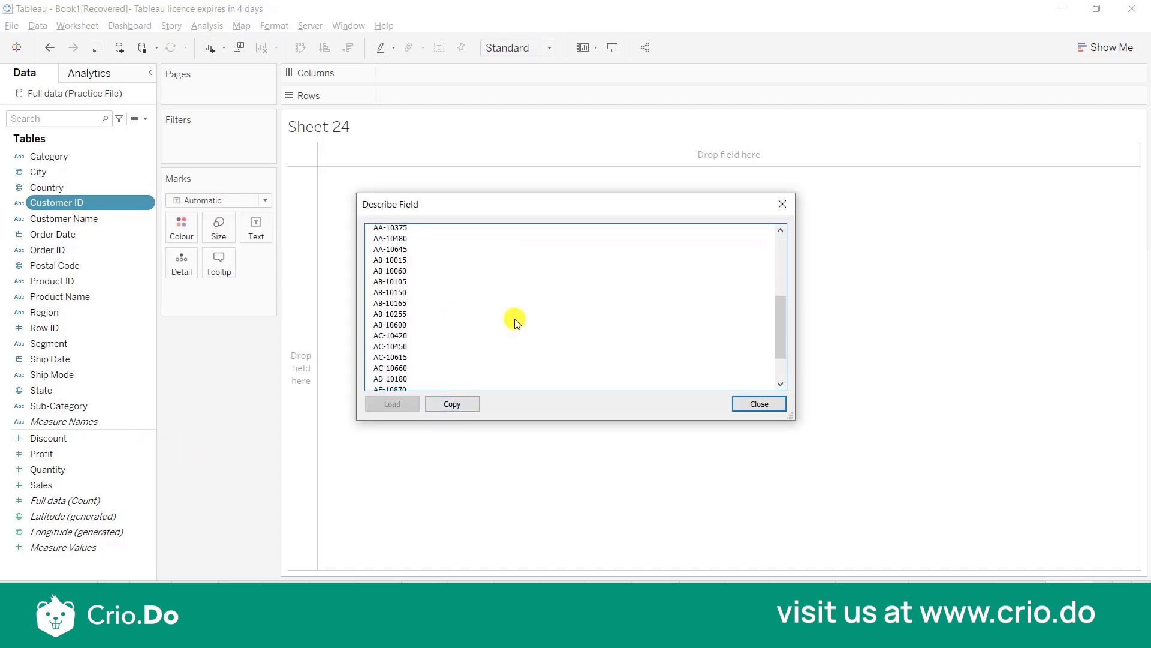
scroll(516, 321, "up", 5)
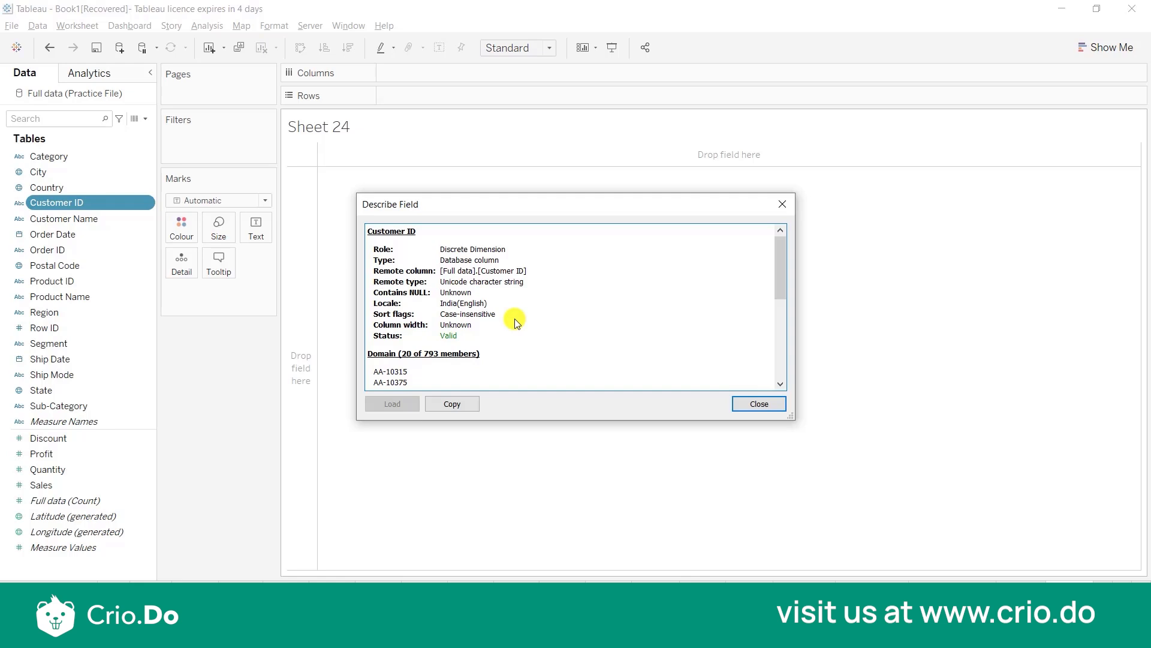
scroll(515, 318, "down", 2)
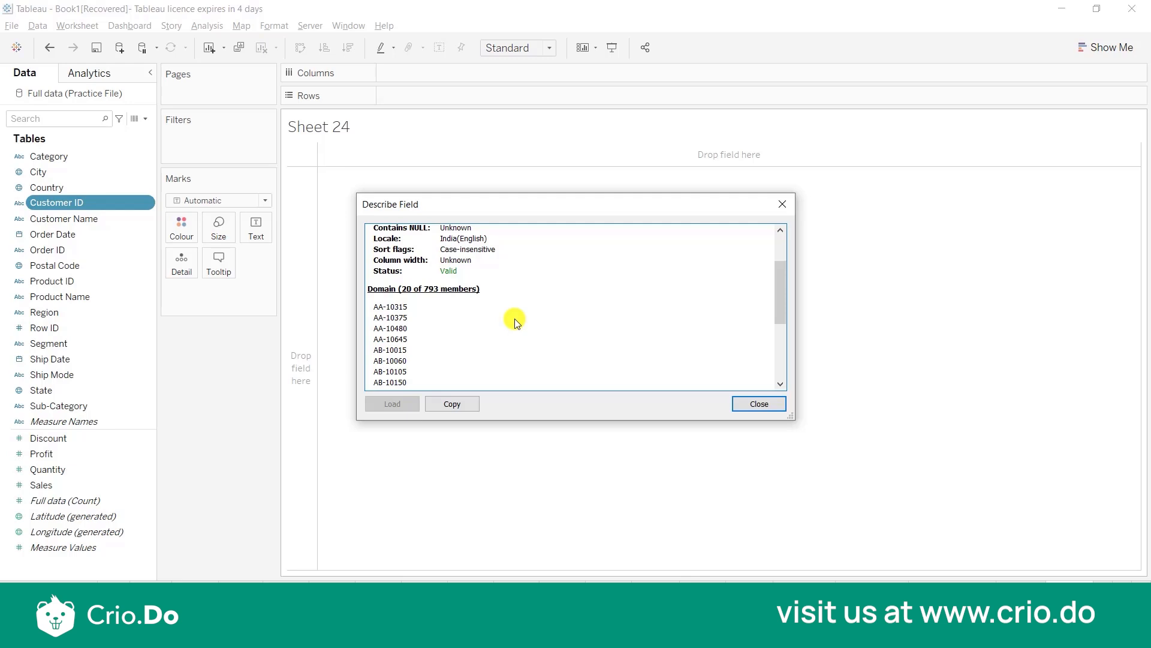
left_click(767, 405)
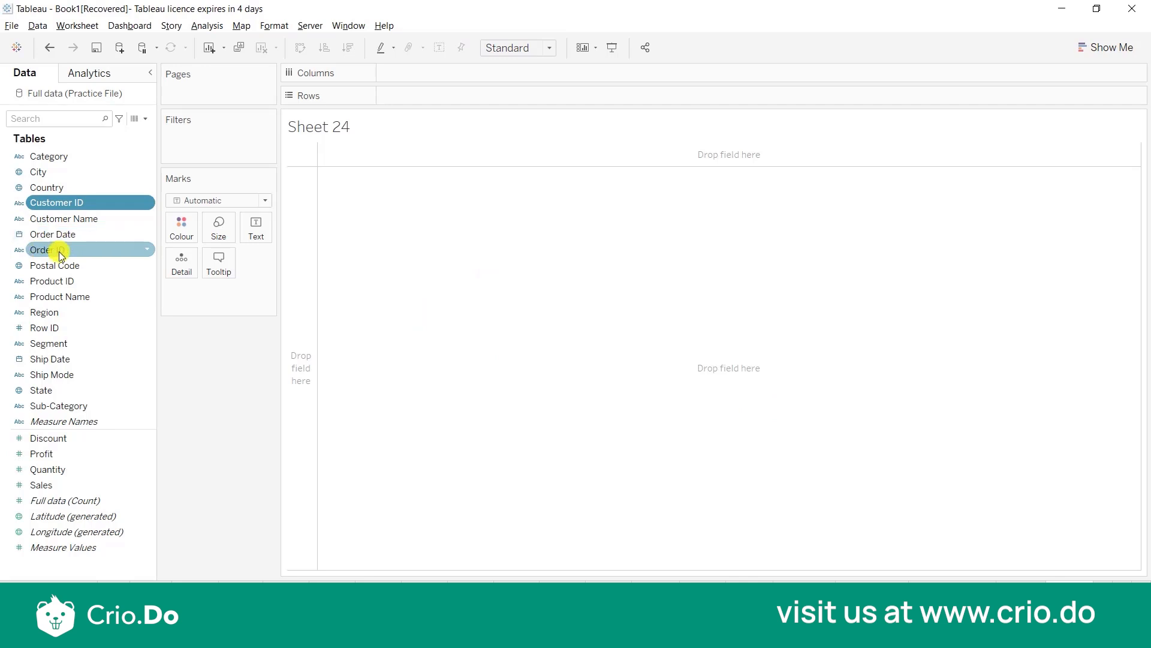
Step: Describe the Order Date field, review its remote type and date members, and close the description
left_click(149, 238)
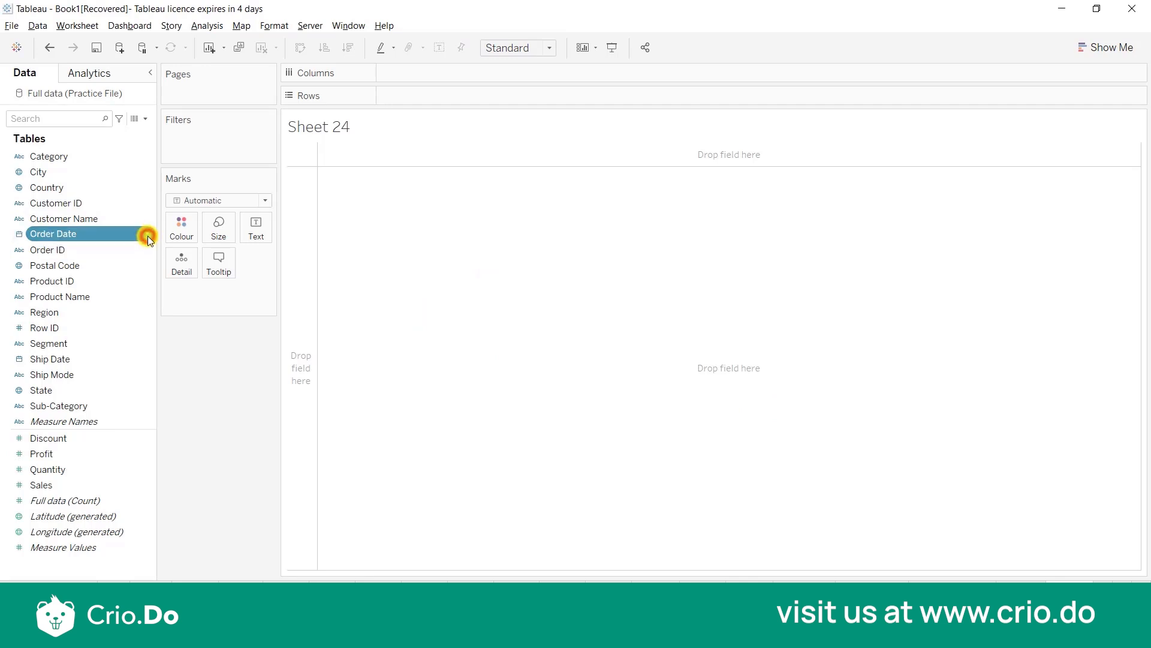
right_click(148, 237)
left_click(178, 457)
scroll(444, 334, "down", 5)
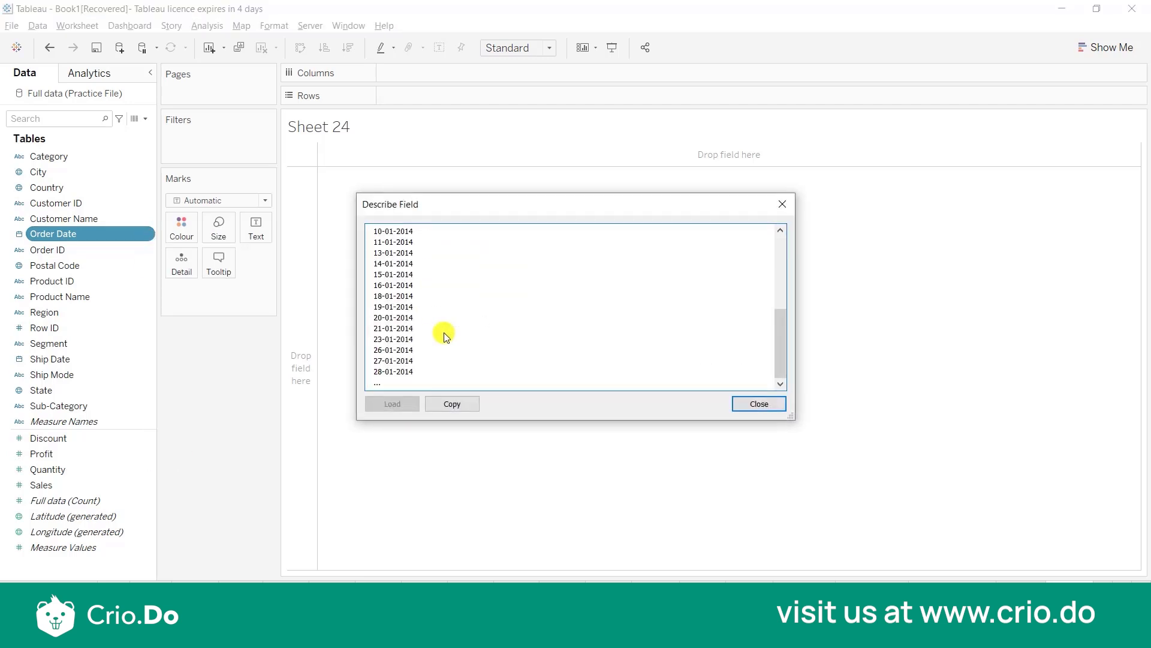
scroll(444, 334, "up", 5)
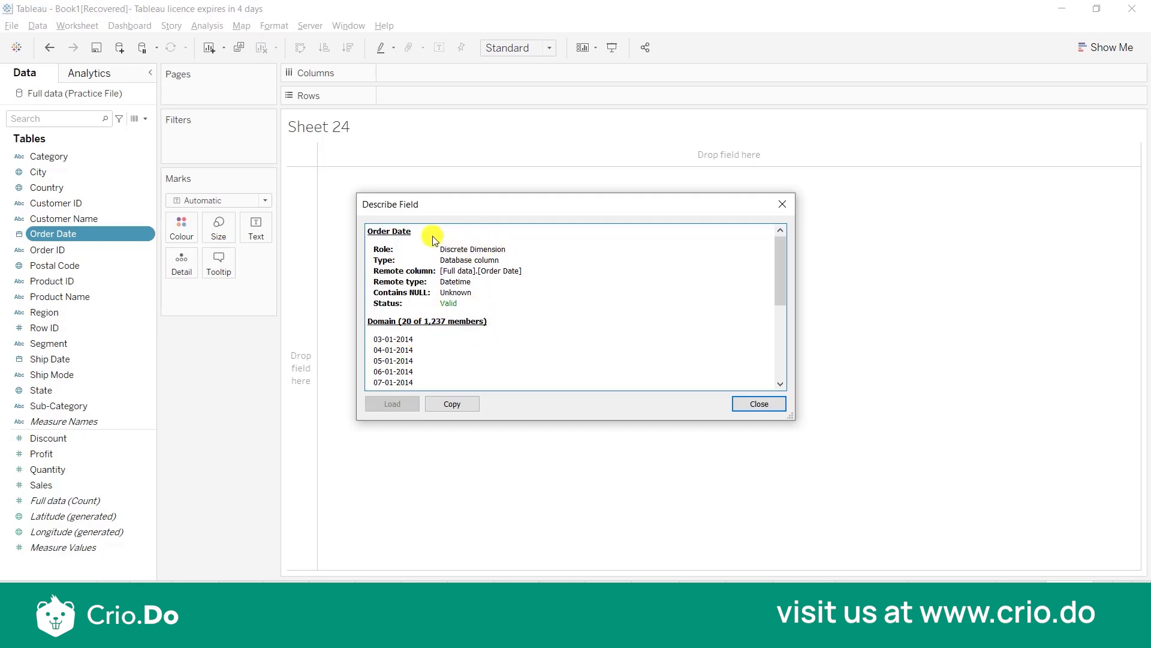
left_click(757, 404)
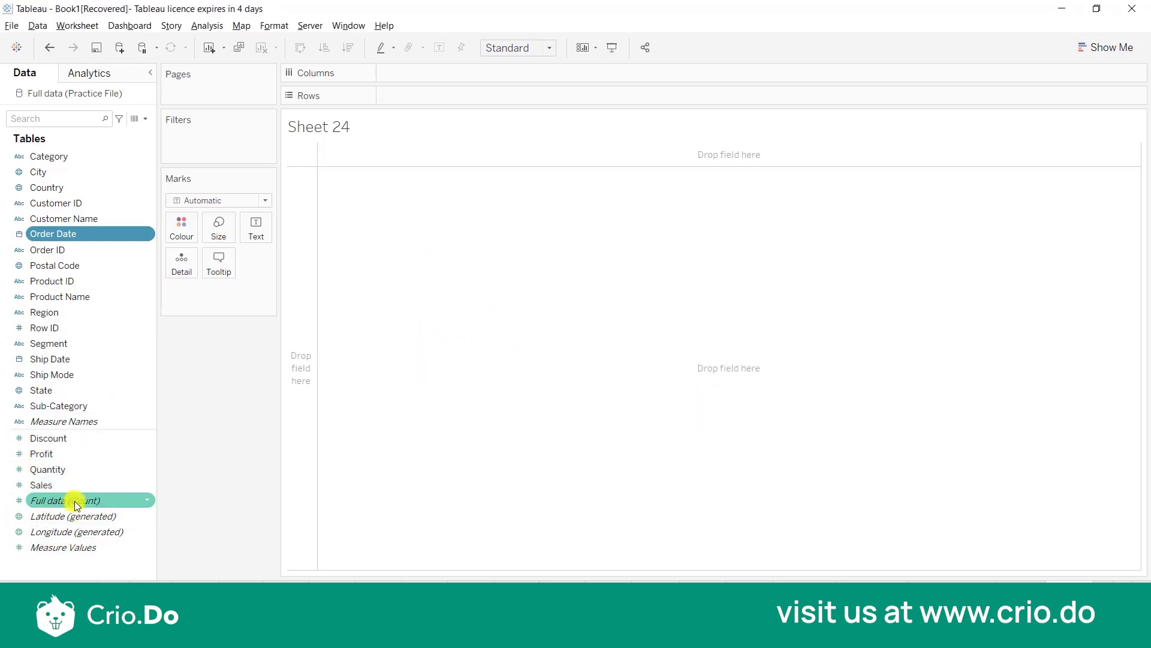
Step: Describe the Profit measure, review its role and default aggregation, and close the description
mouse_move(75, 504)
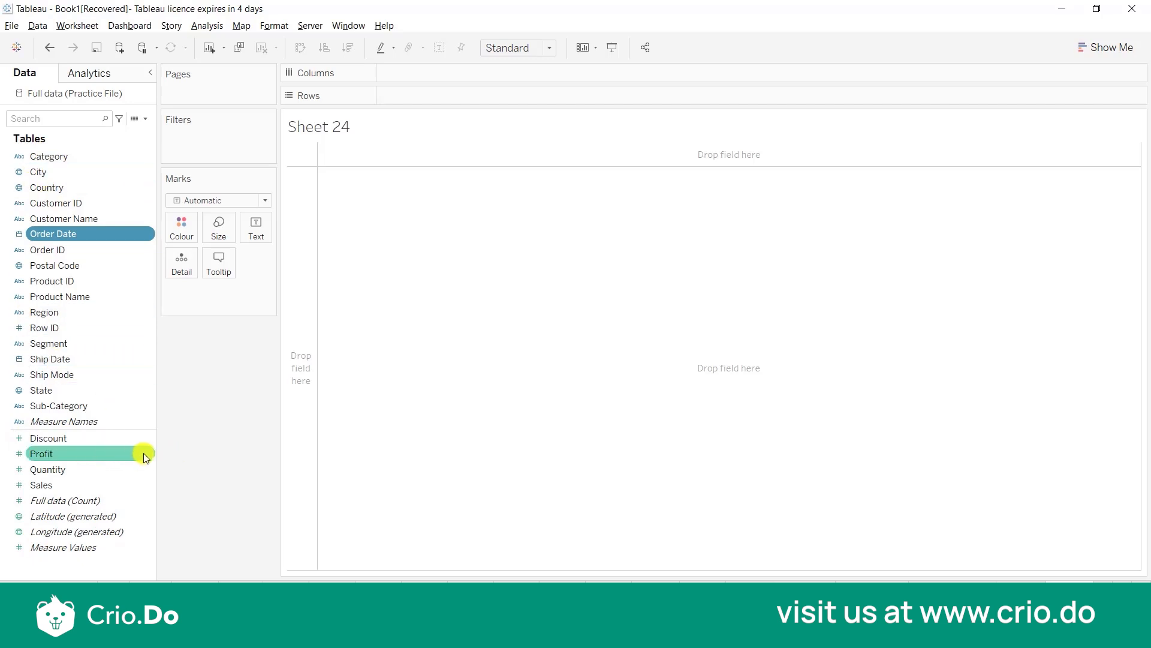
left_click(146, 454)
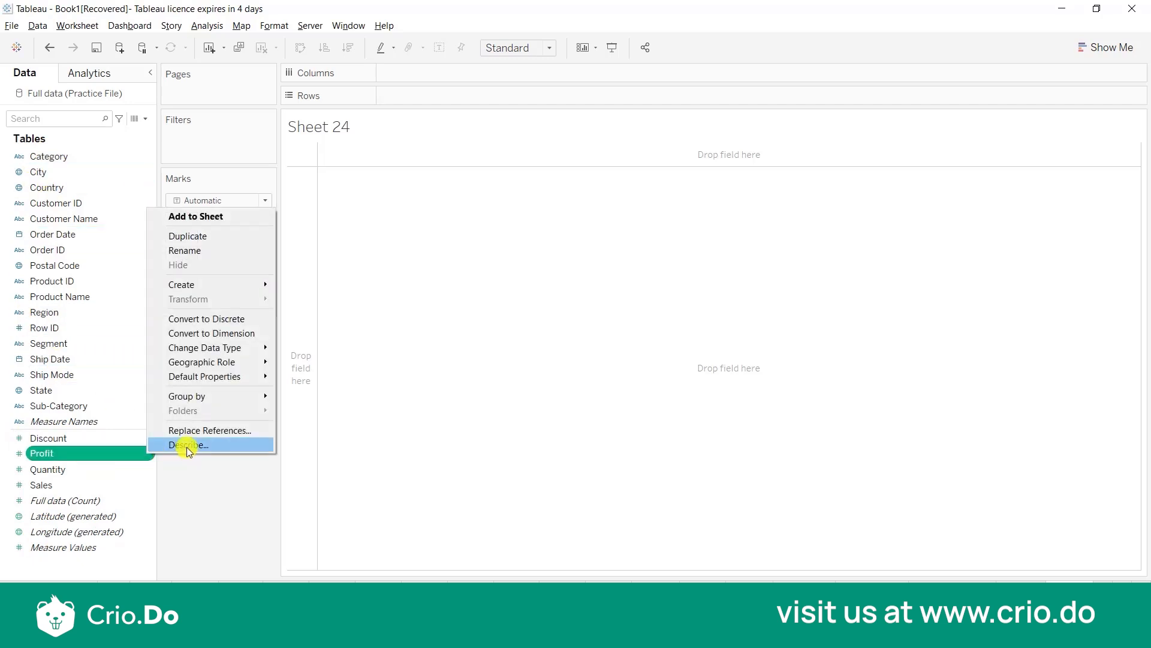
left_click(186, 447)
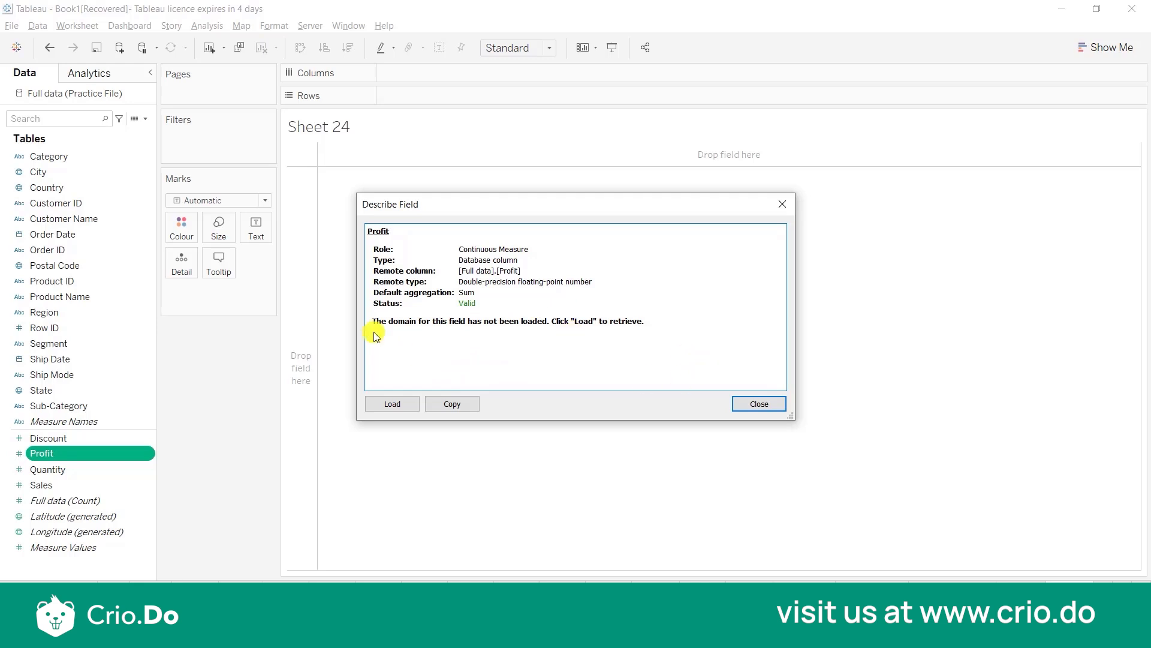
left_click(761, 404)
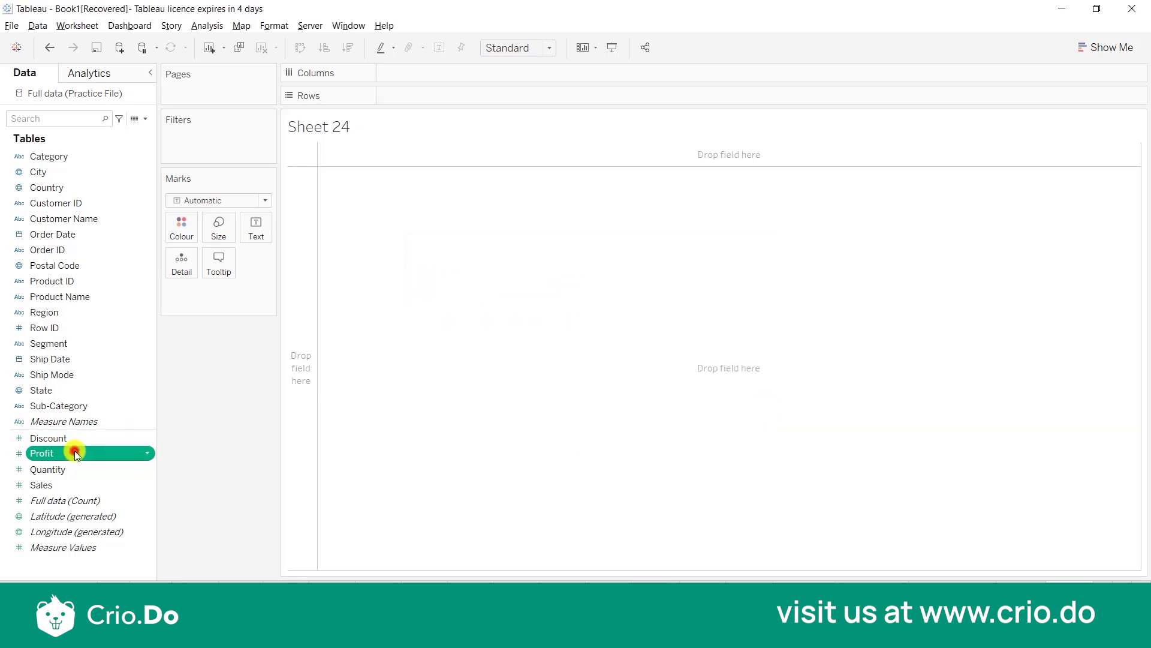
Step: Add the Profit measure to the empty view of Sheet 24 as a vertical bar
left_click_drag(75, 453, 405, 336)
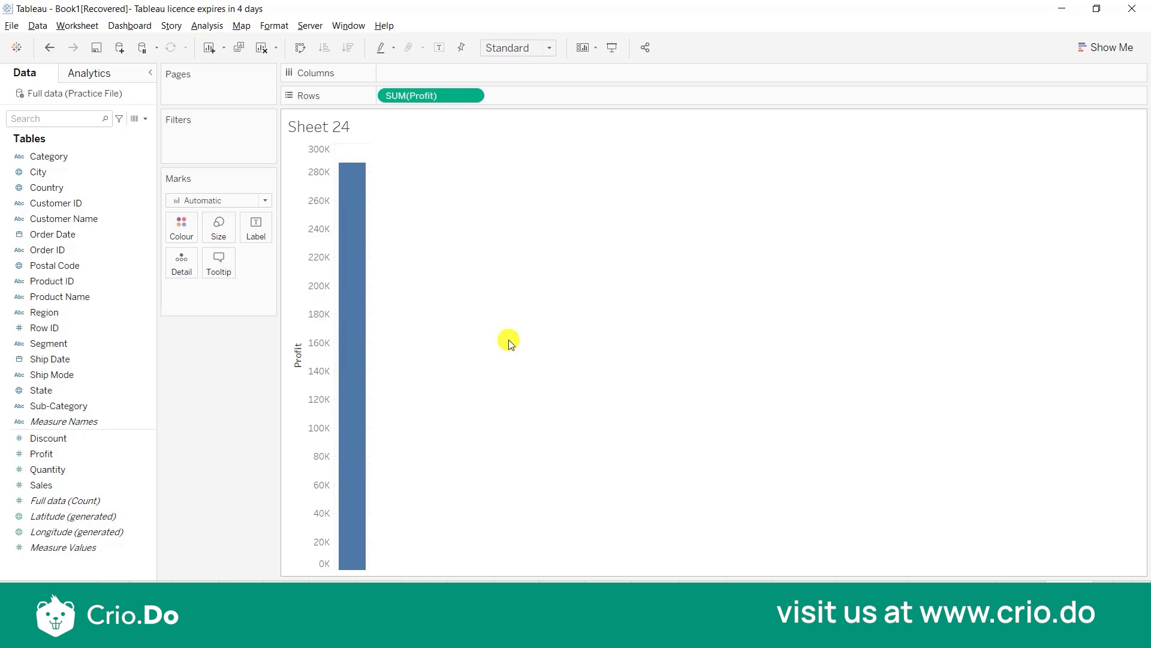
mouse_move(363, 298)
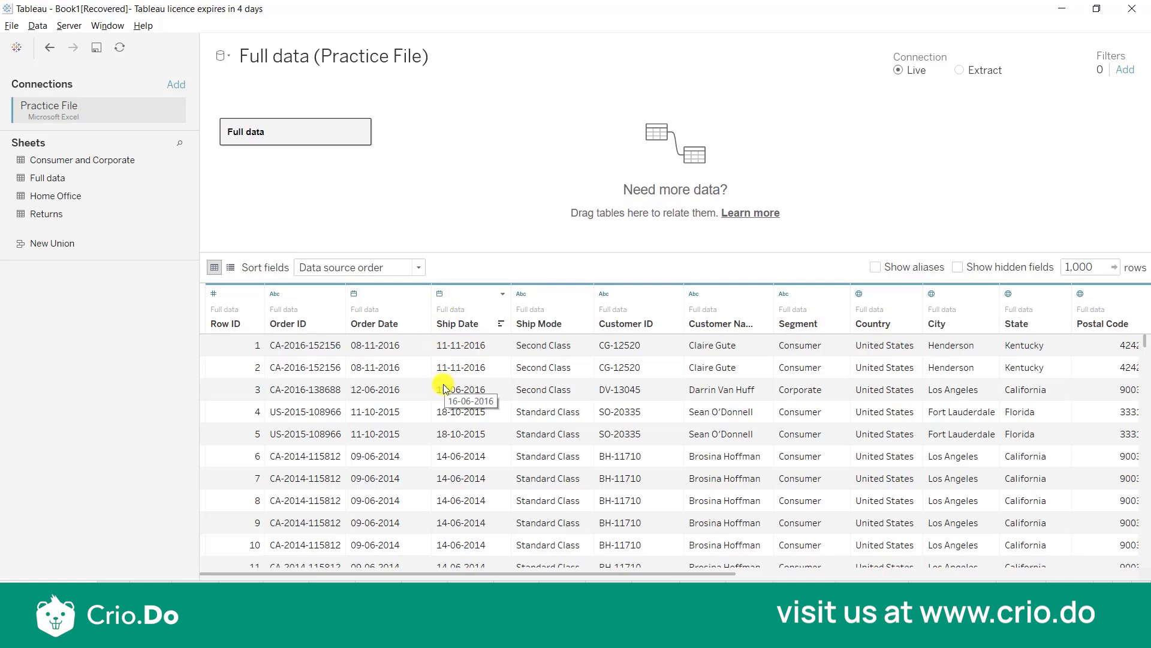
Step: Examine the data type options of the Ship Date column in the Full data source and choose Default
left_click(503, 294)
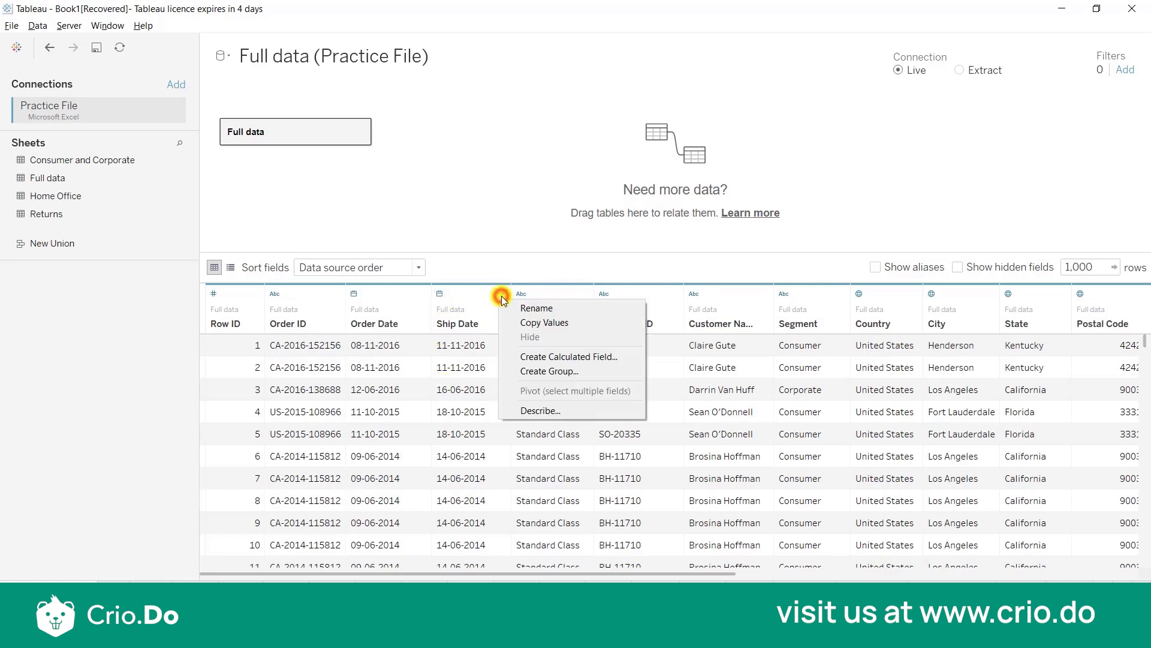
left_click(440, 295)
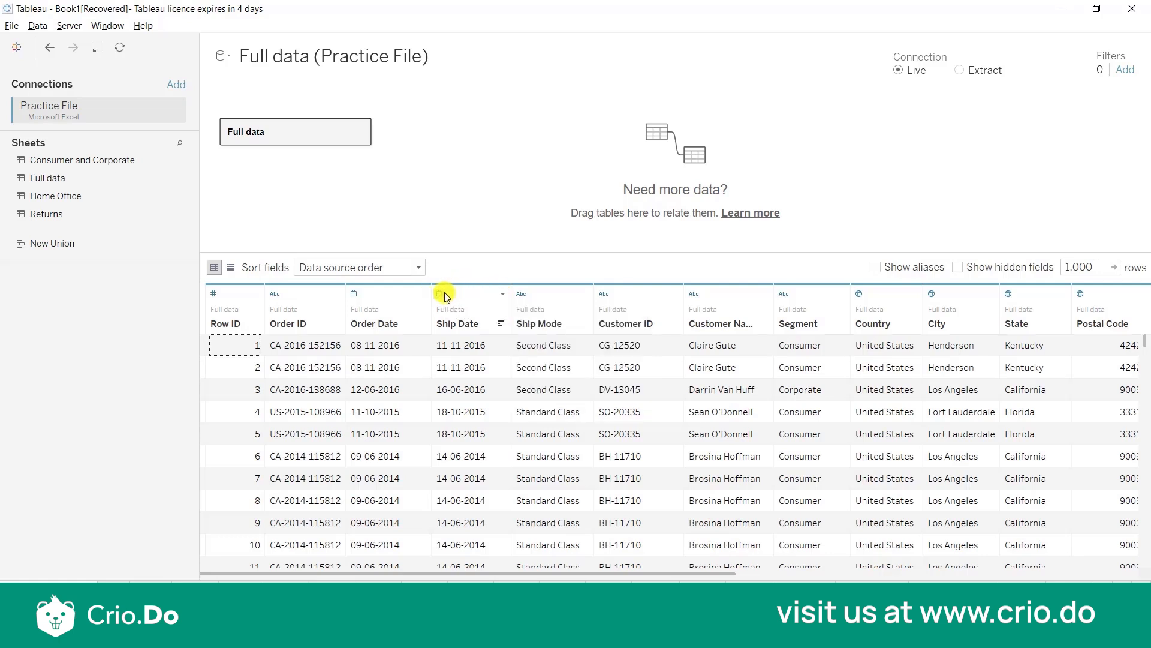
left_click(442, 293)
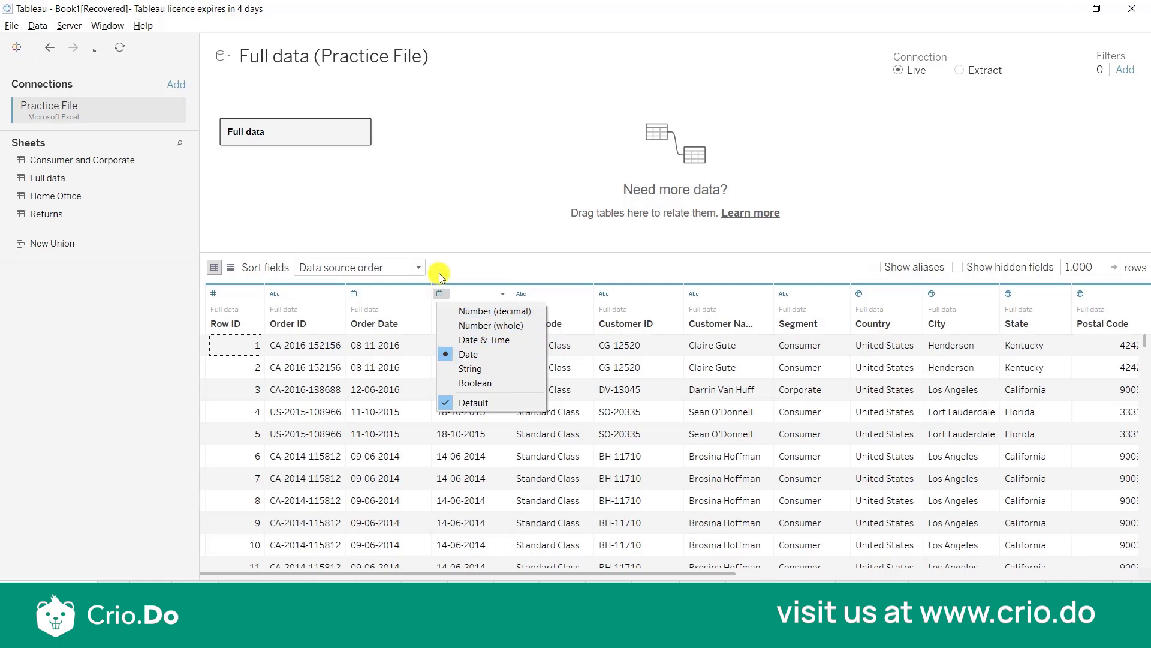
left_click(486, 402)
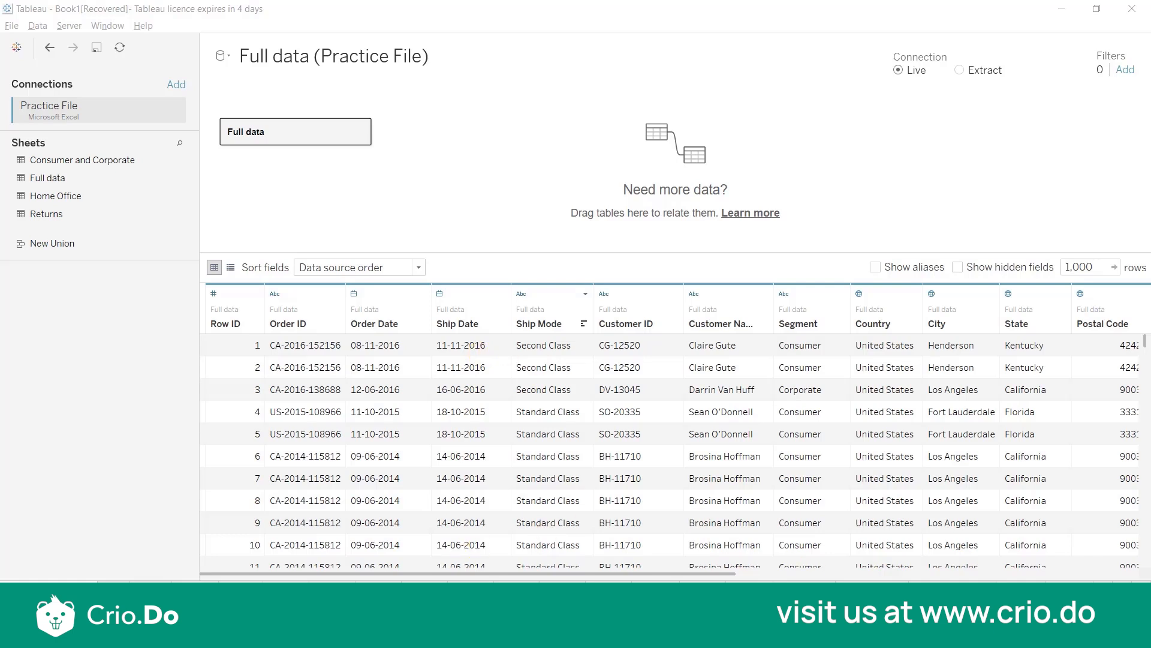
Step: Return to Sheet 24 and examine the data type and geographic role options of the Category and City fields
key("alt+Tab")
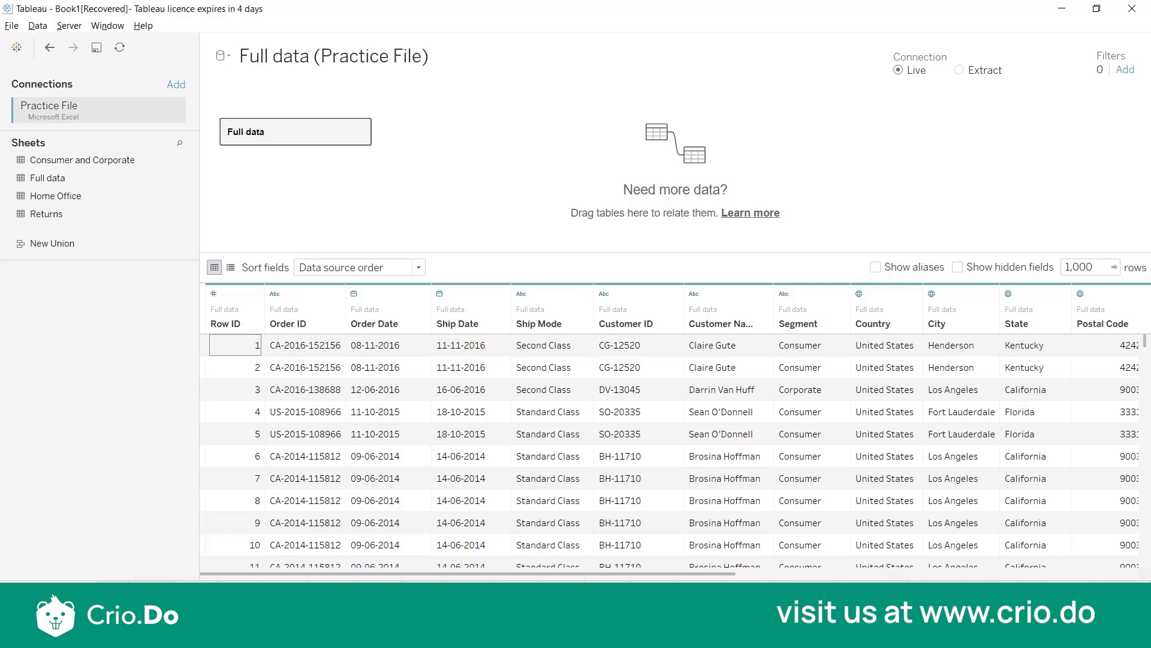
left_click(1069, 589)
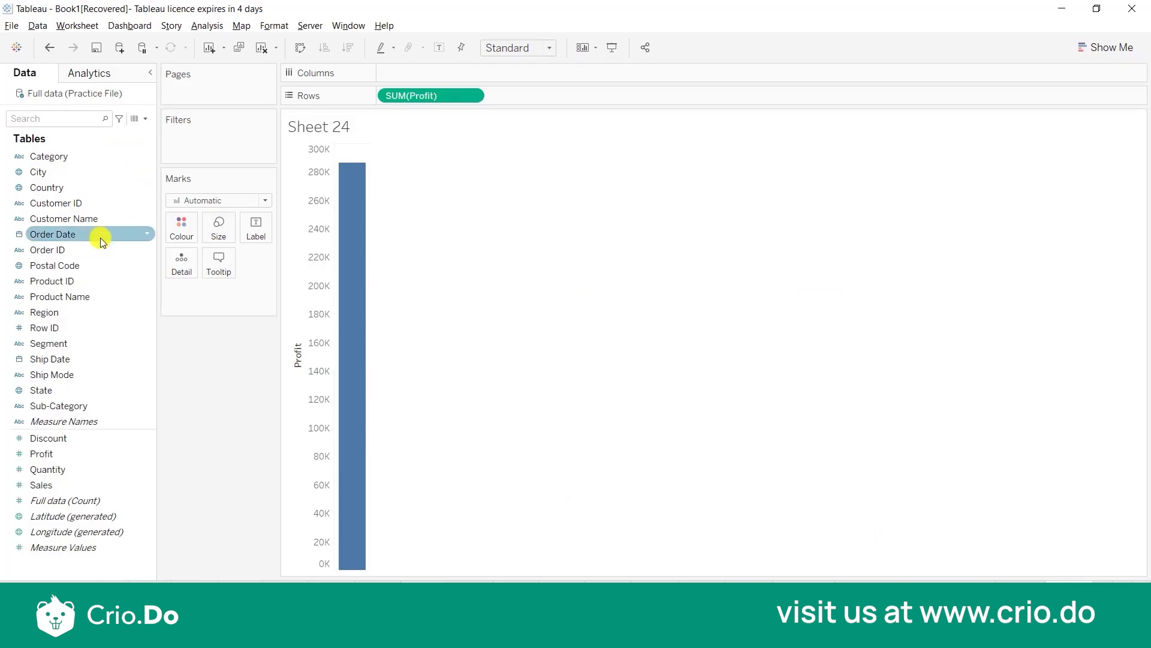
left_click(17, 158)
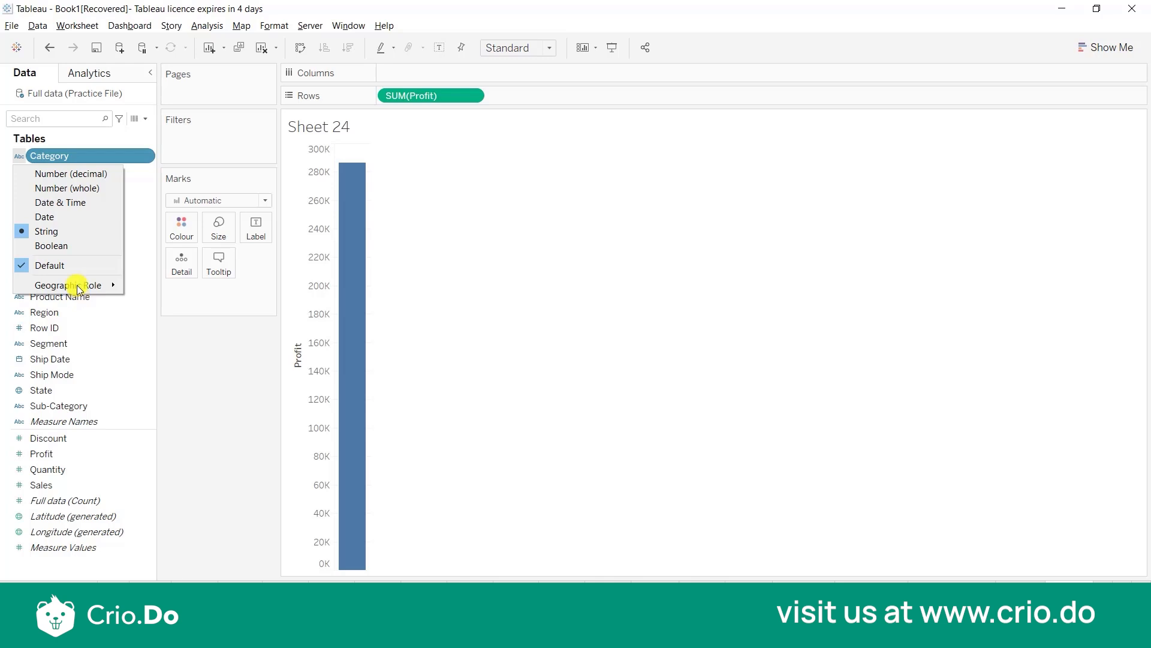
mouse_move(62, 292)
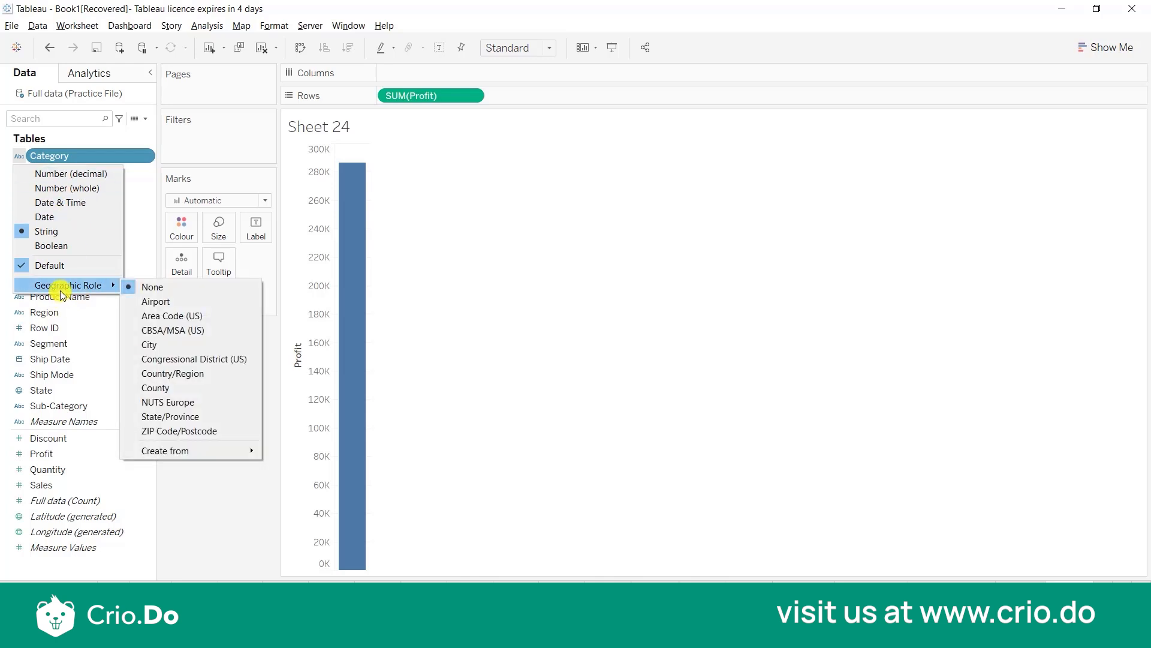
left_click(215, 506)
left_click(19, 171)
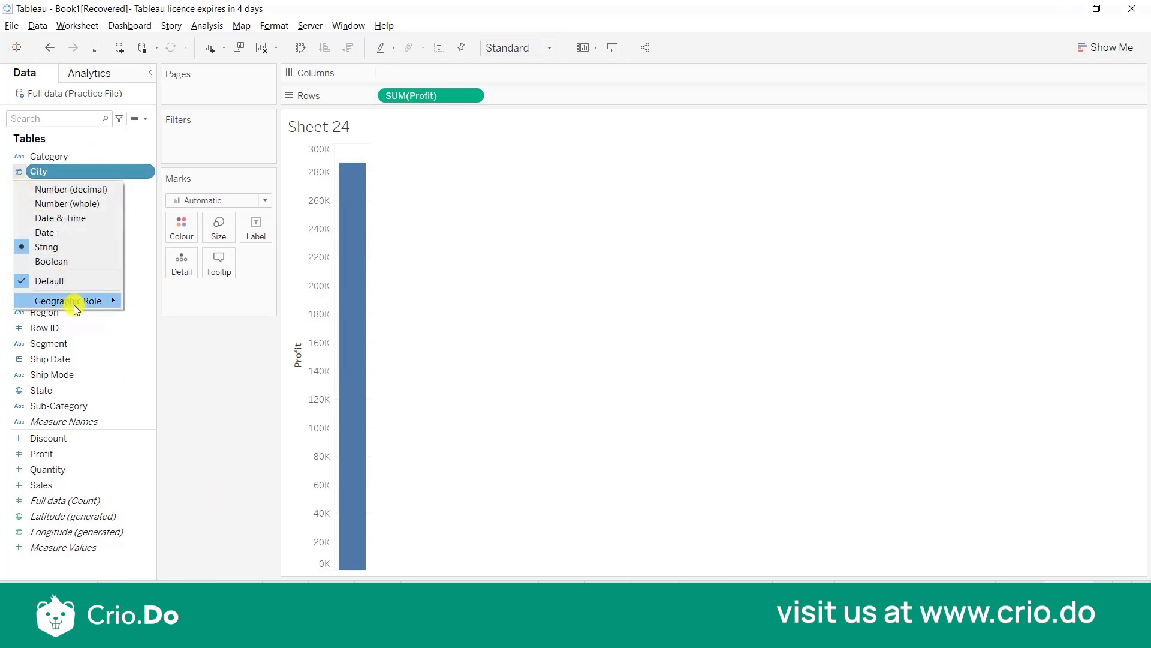
mouse_move(74, 304)
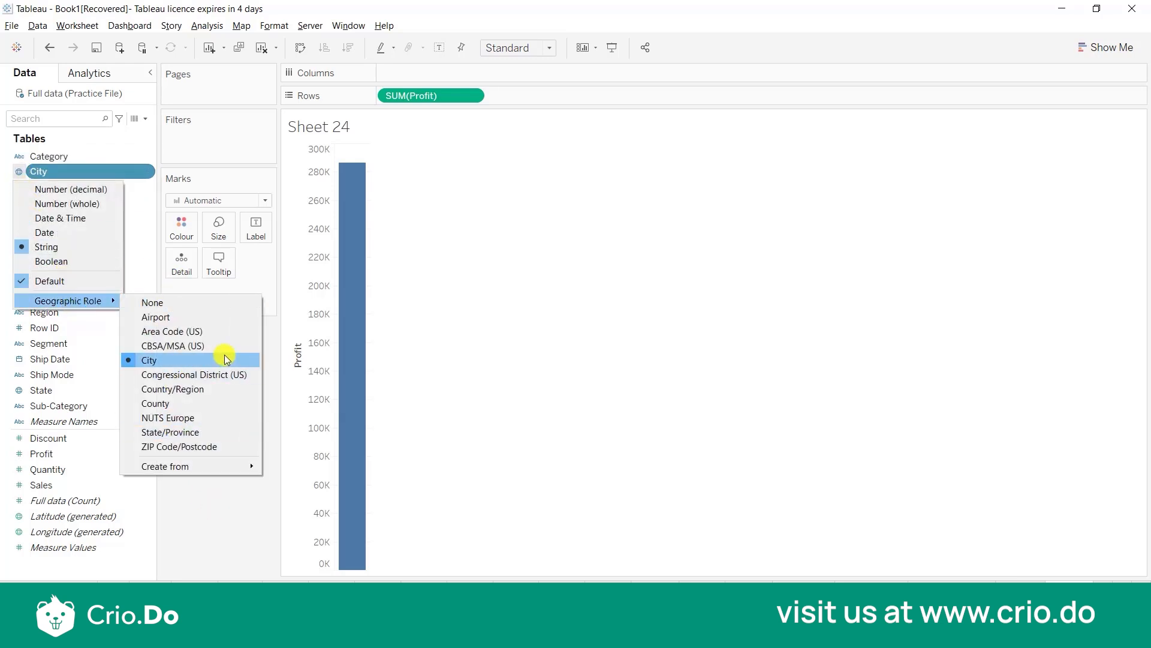
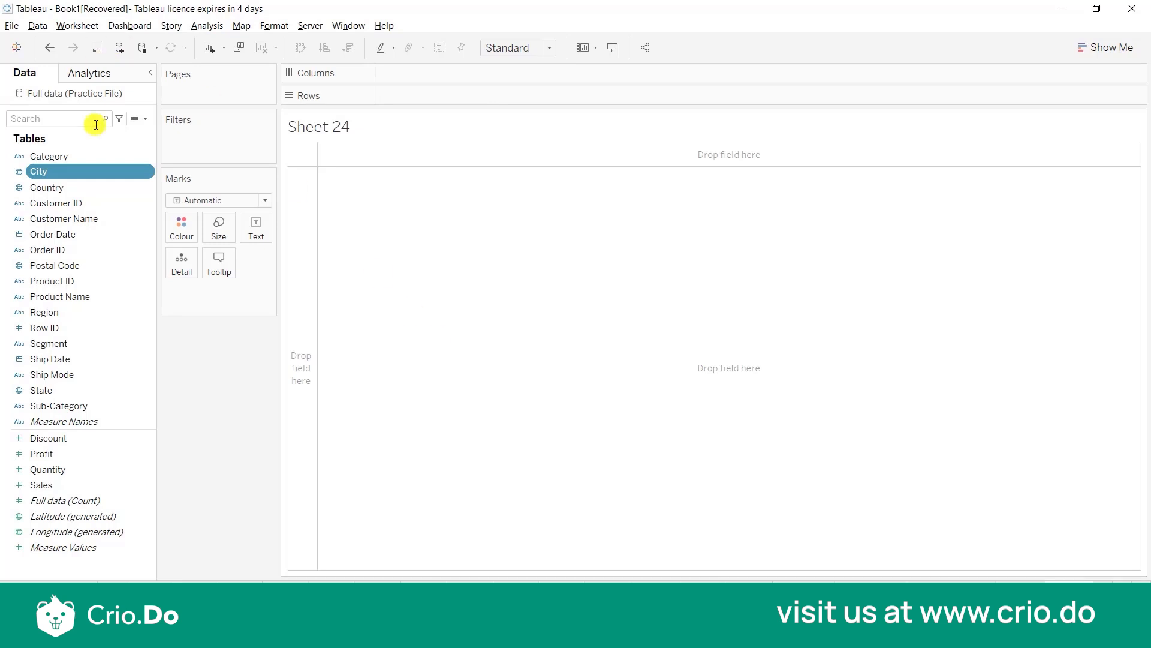
Step: Add Product Name to the rows of the empty sheet and show each product's Profit as text
left_click_drag(84, 303, 356, 327)
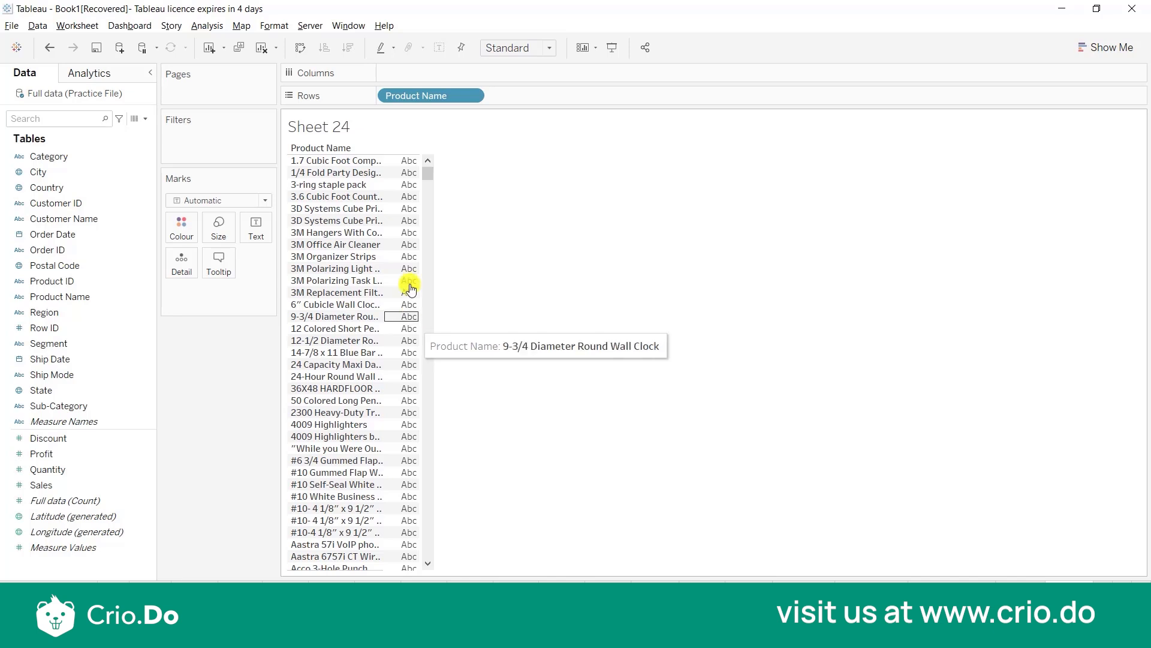
left_click(471, 95)
left_click(72, 441)
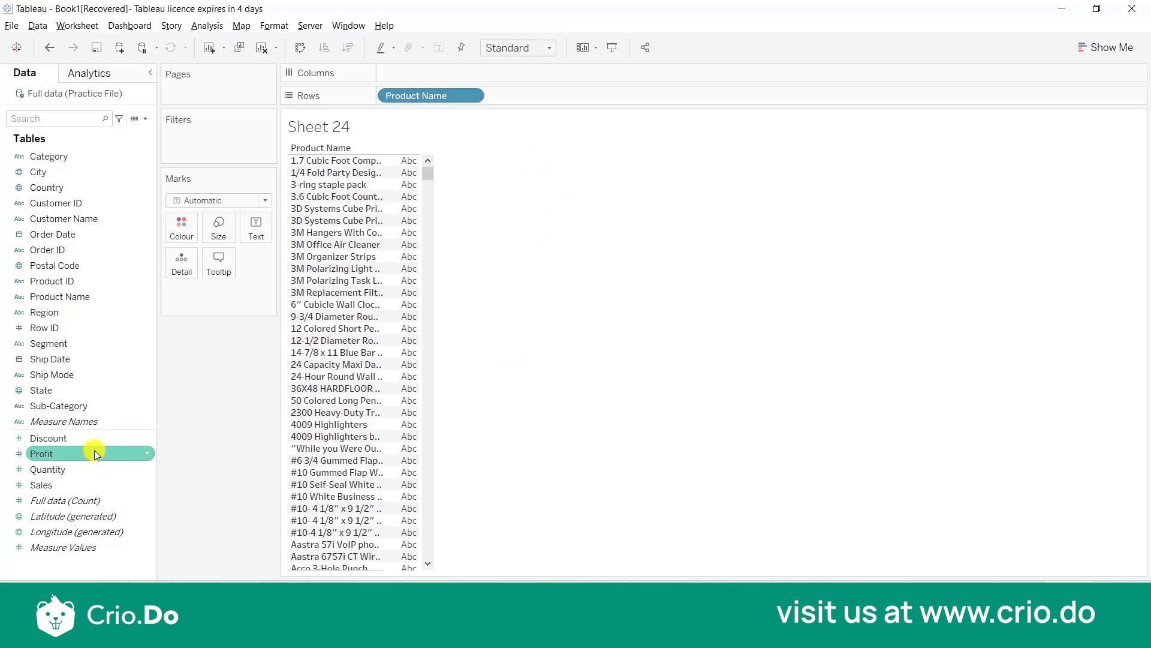
left_click_drag(94, 453, 547, 473)
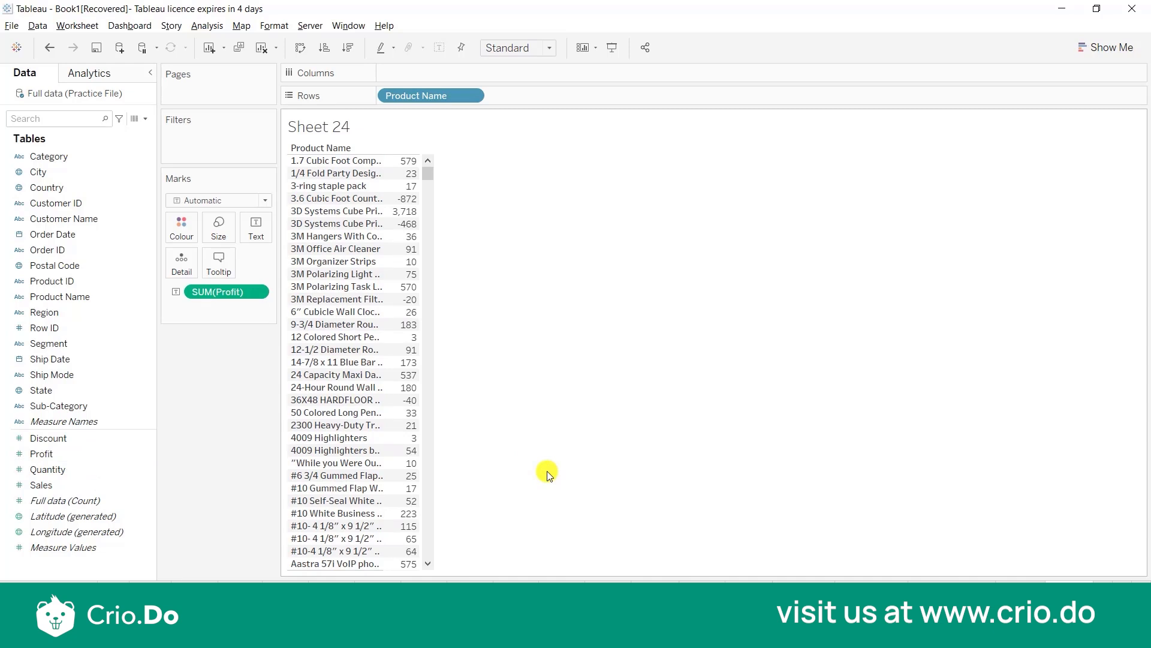
Step: Convert the Profit text mark to discrete and review its field options again
left_click(261, 292)
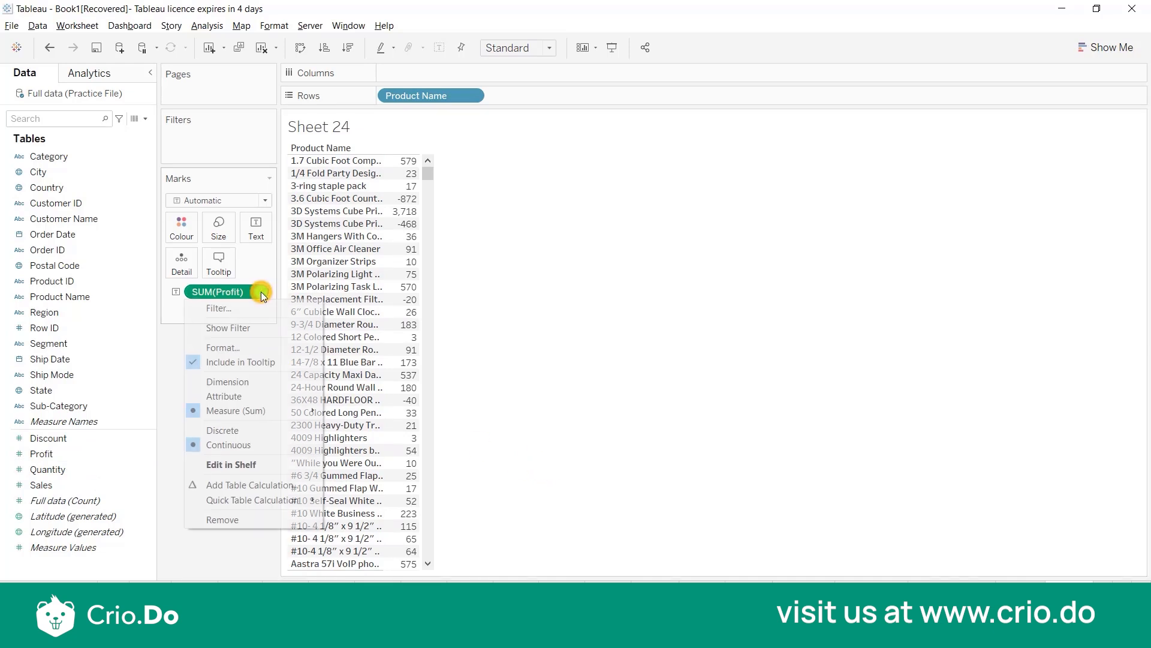
left_click(247, 431)
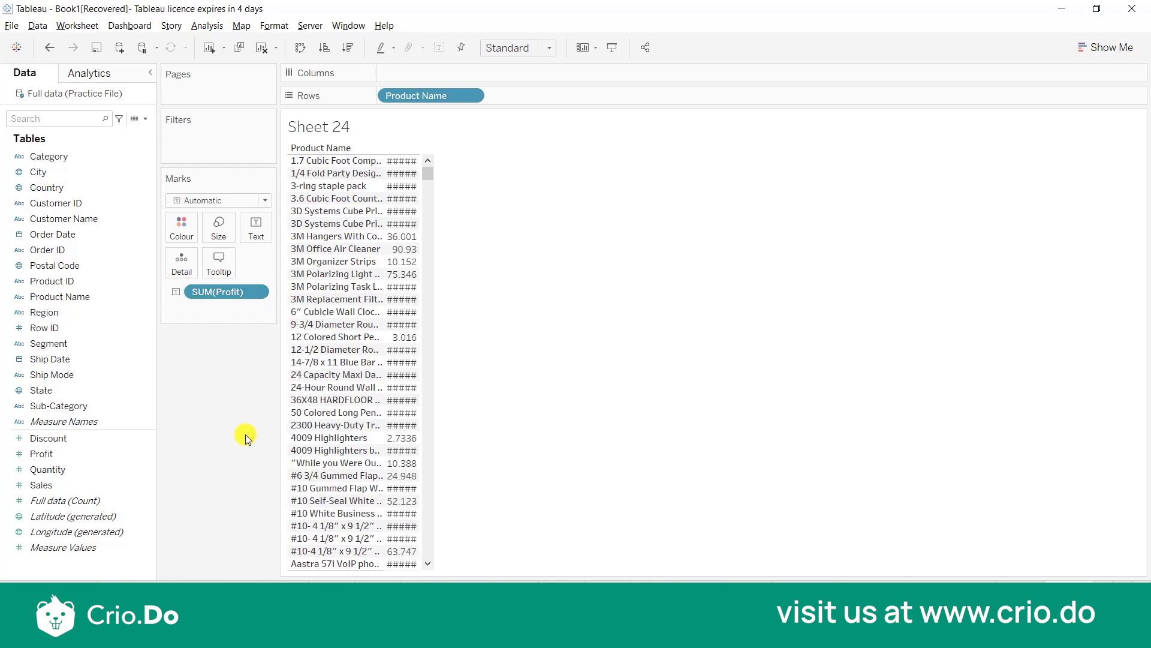
left_click(262, 292)
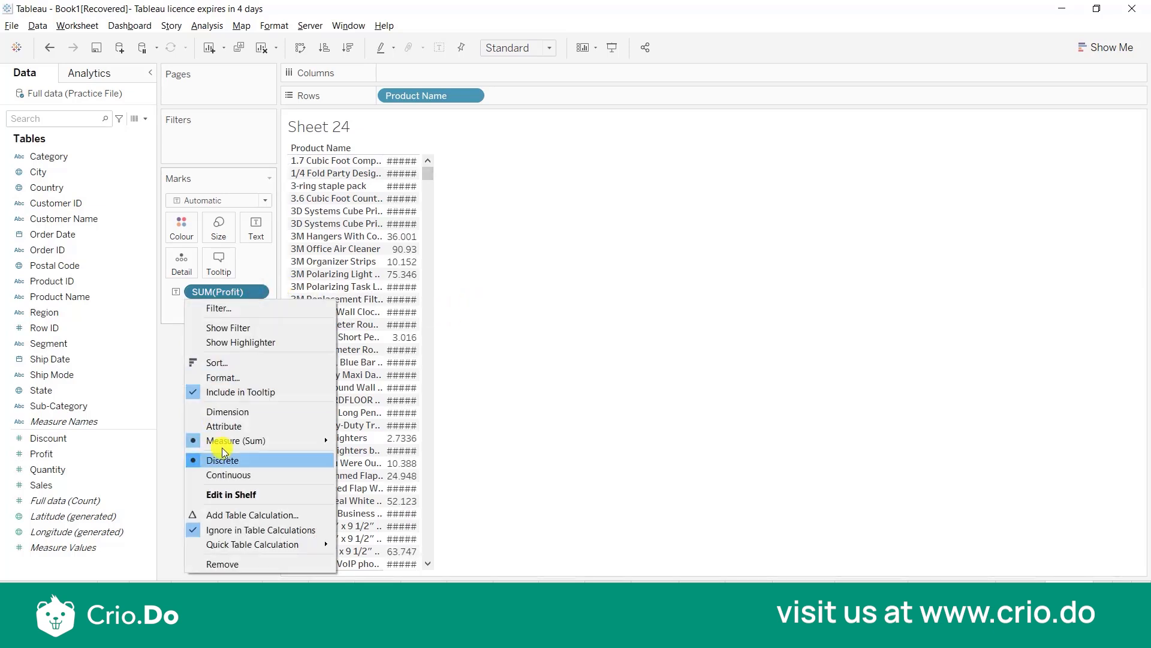
left_click(479, 490)
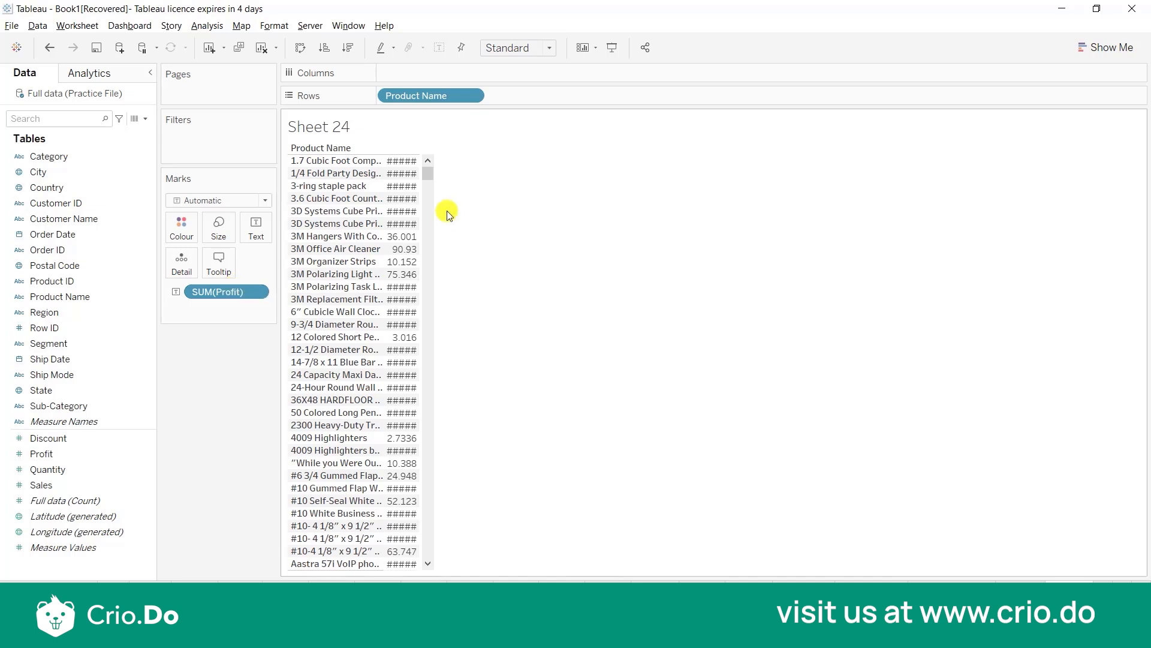
left_click(451, 151)
Step: Remove Profit from the marks and Product Name from the rows to empty the sheet
left_click(256, 294)
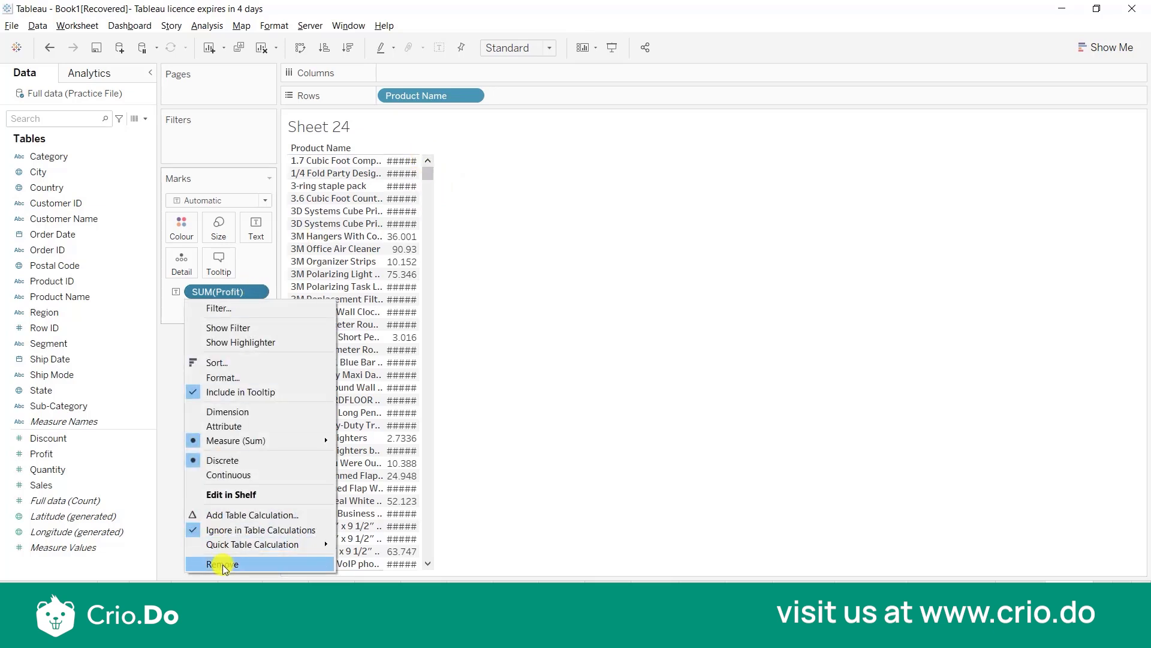
left_click(222, 564)
right_click(400, 96)
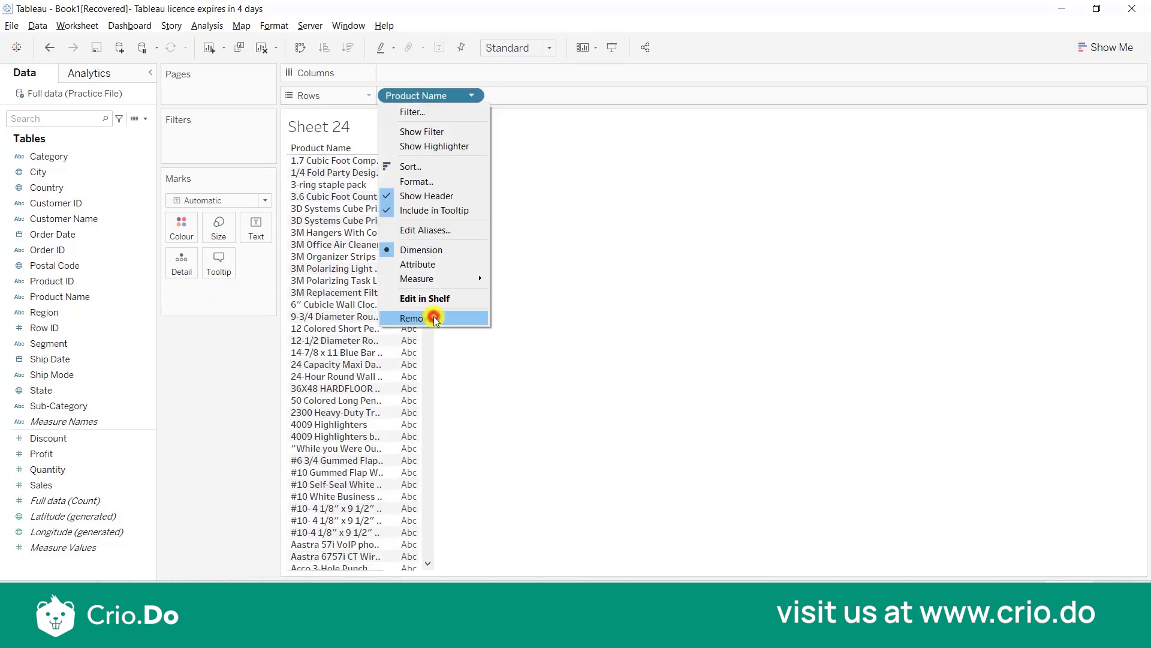
left_click(429, 317)
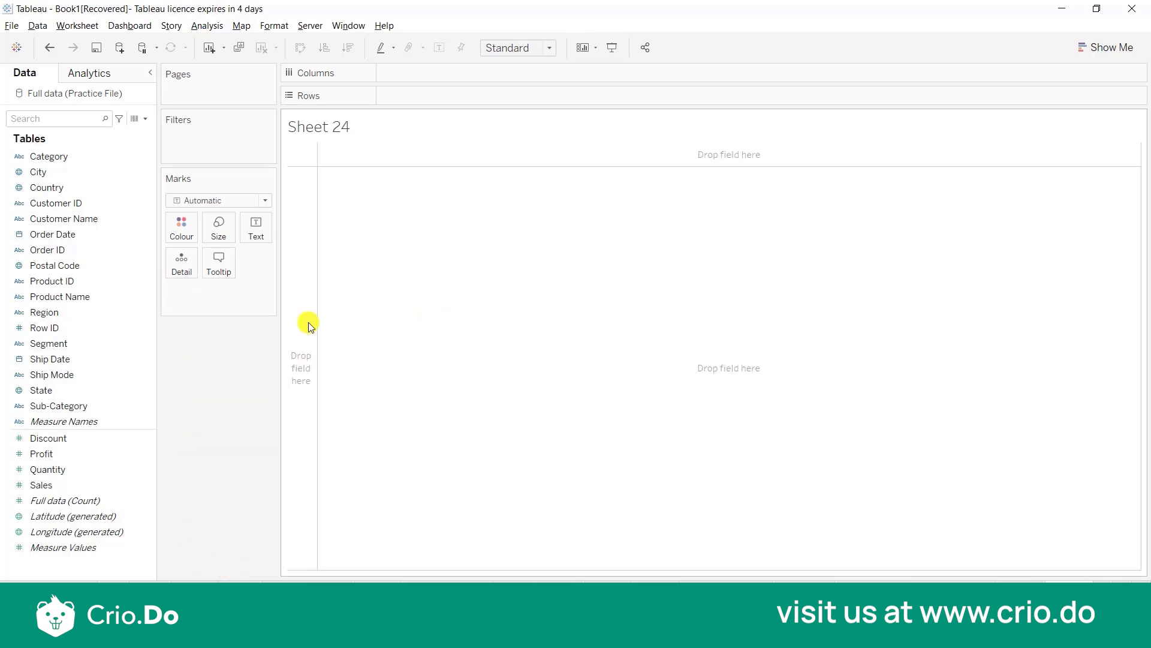
Step: Add Order Date by year to the columns and show Profit as text for each year
double_click(86, 238)
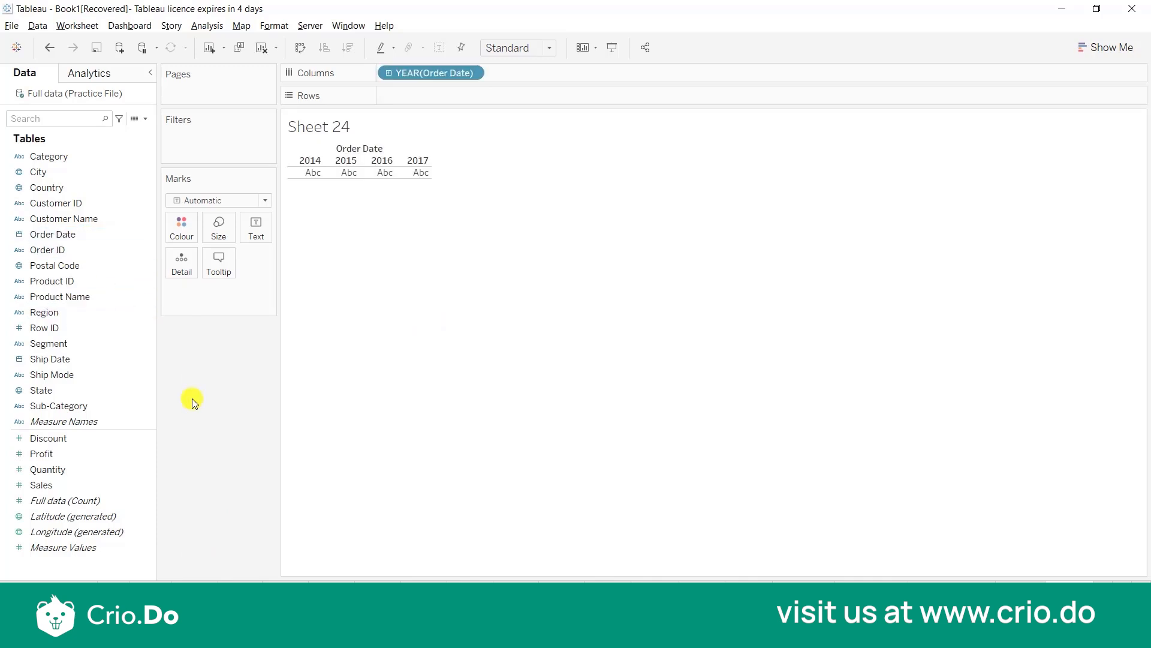
double_click(87, 454)
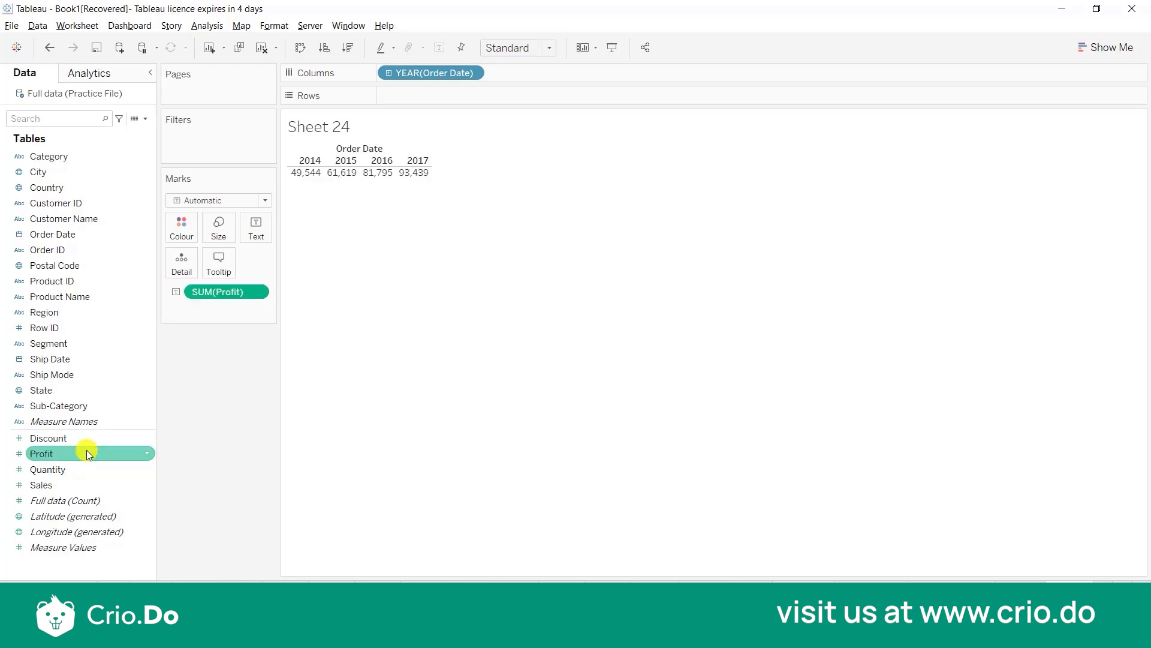
Step: Rearrange the shelf cards so Filters stands in its own column beside Pages and Marks
left_click_drag(197, 121, 170, 180)
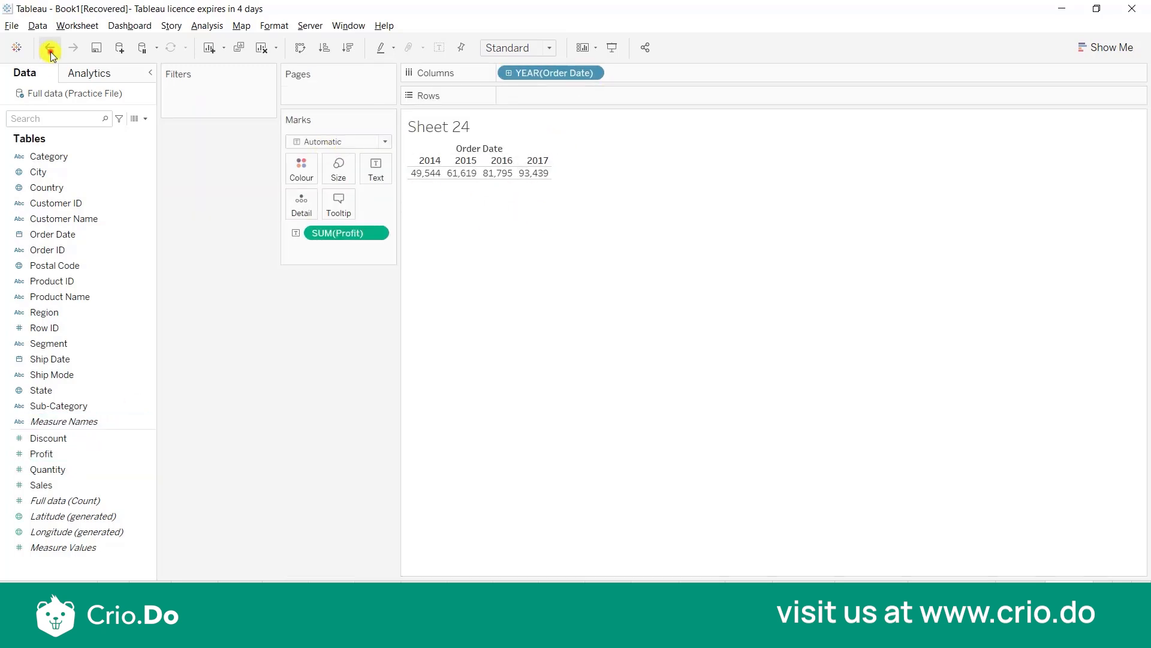
left_click(49, 47)
left_click(70, 46)
Step: Change Order Date to the continuous Day level with full dates and move it from columns to rows
left_click(591, 72)
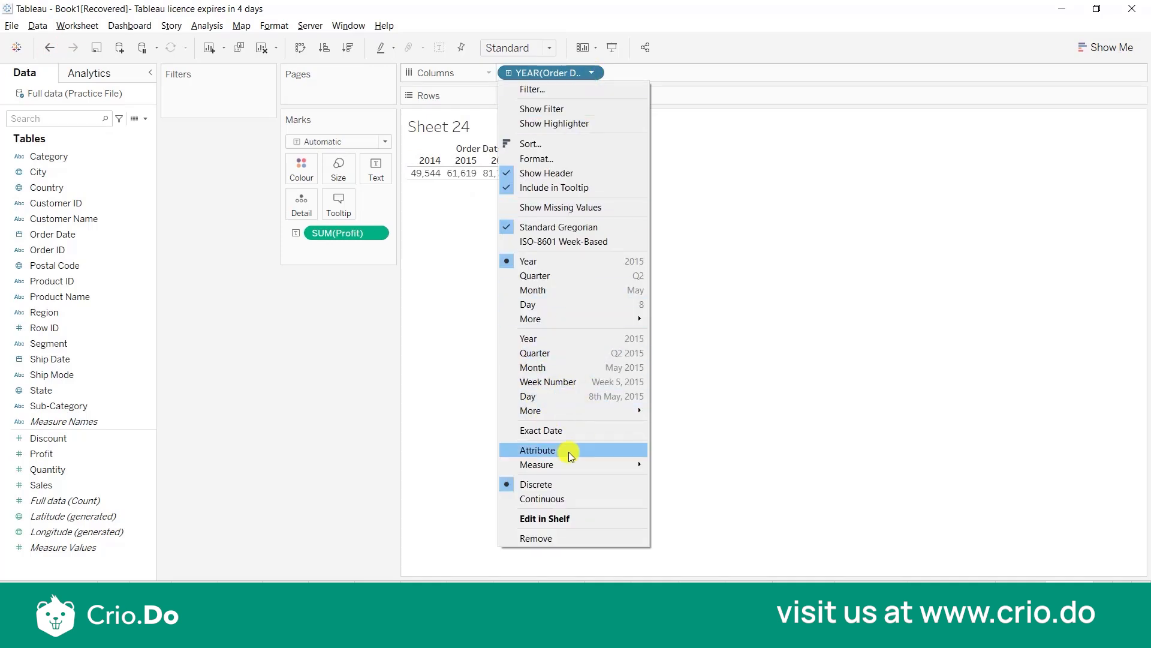
left_click(590, 396)
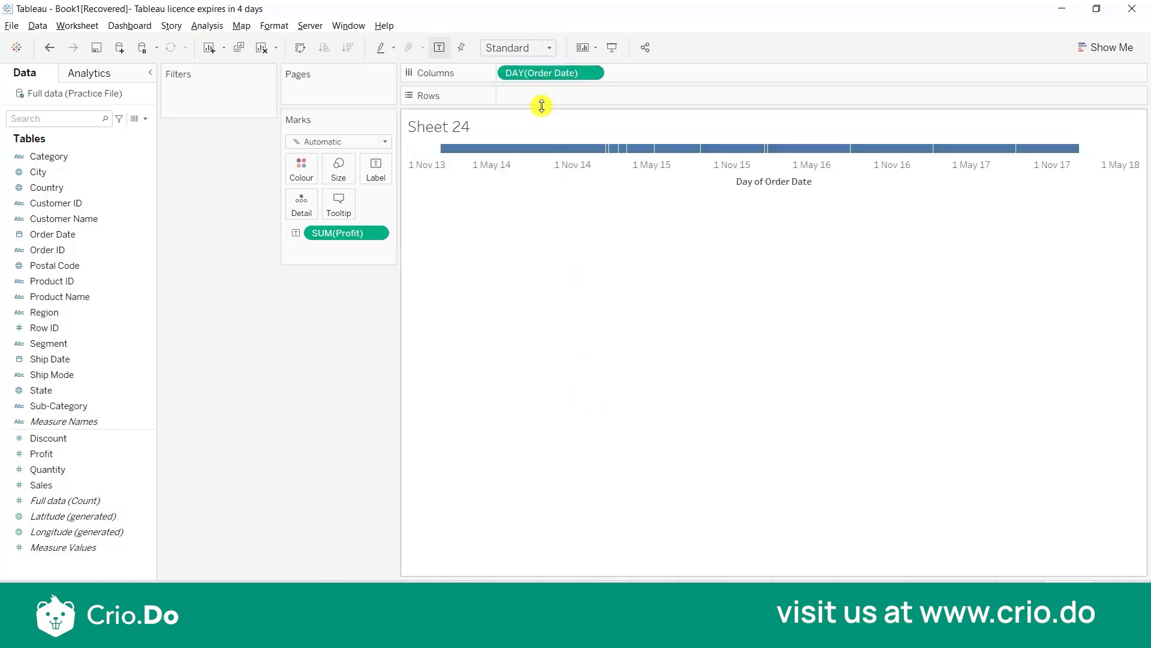
left_click_drag(541, 79, 537, 123)
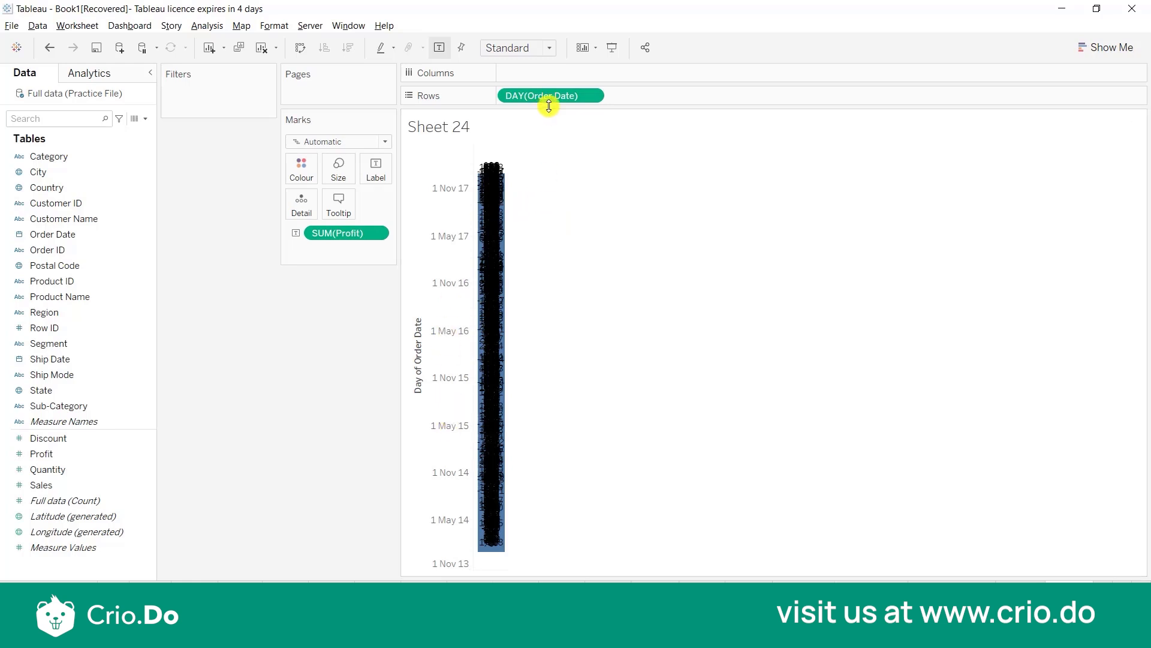
Step: Convert both the daily Order Date on the rows and the Profit text mark to discrete
left_click(592, 94)
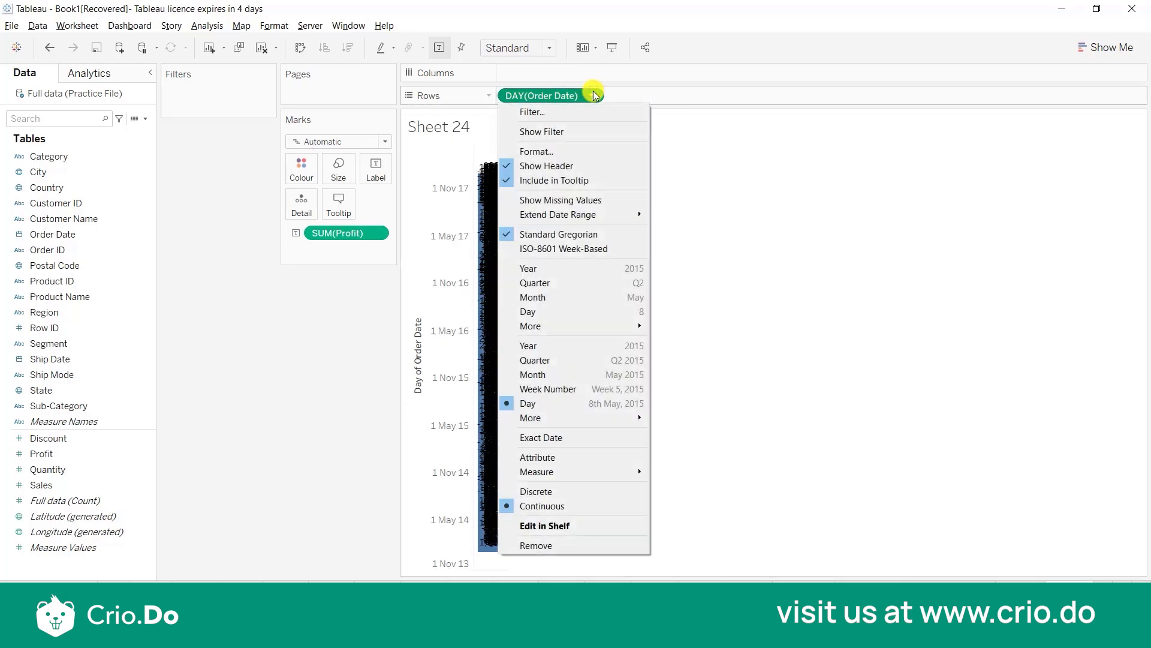
left_click(573, 491)
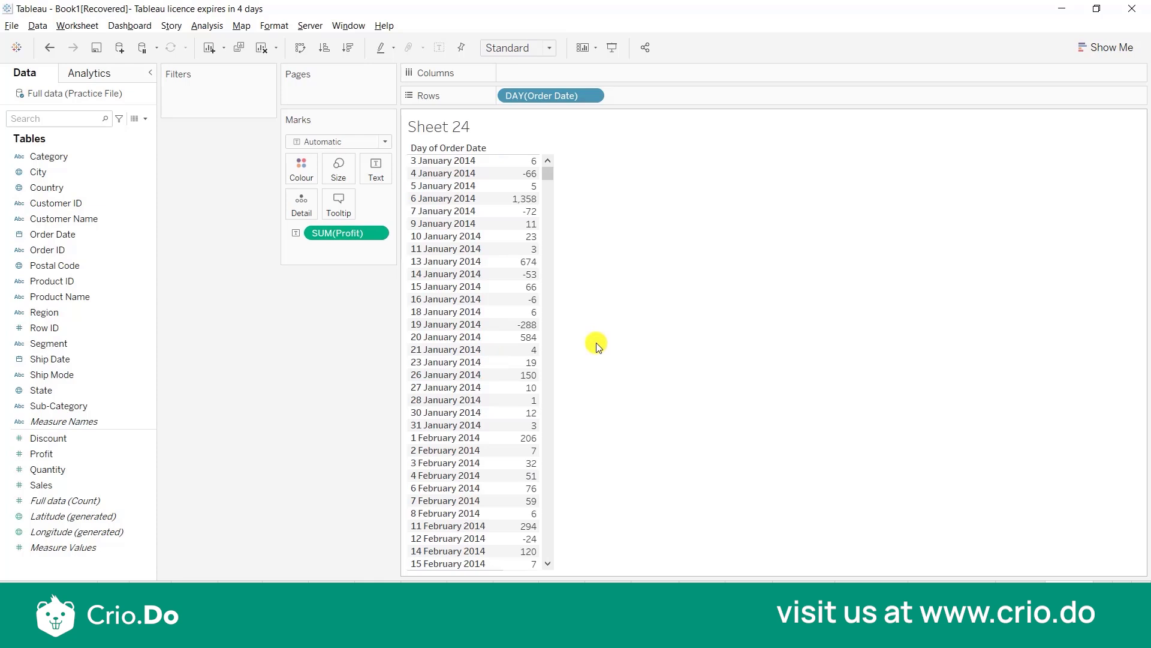
right_click(378, 233)
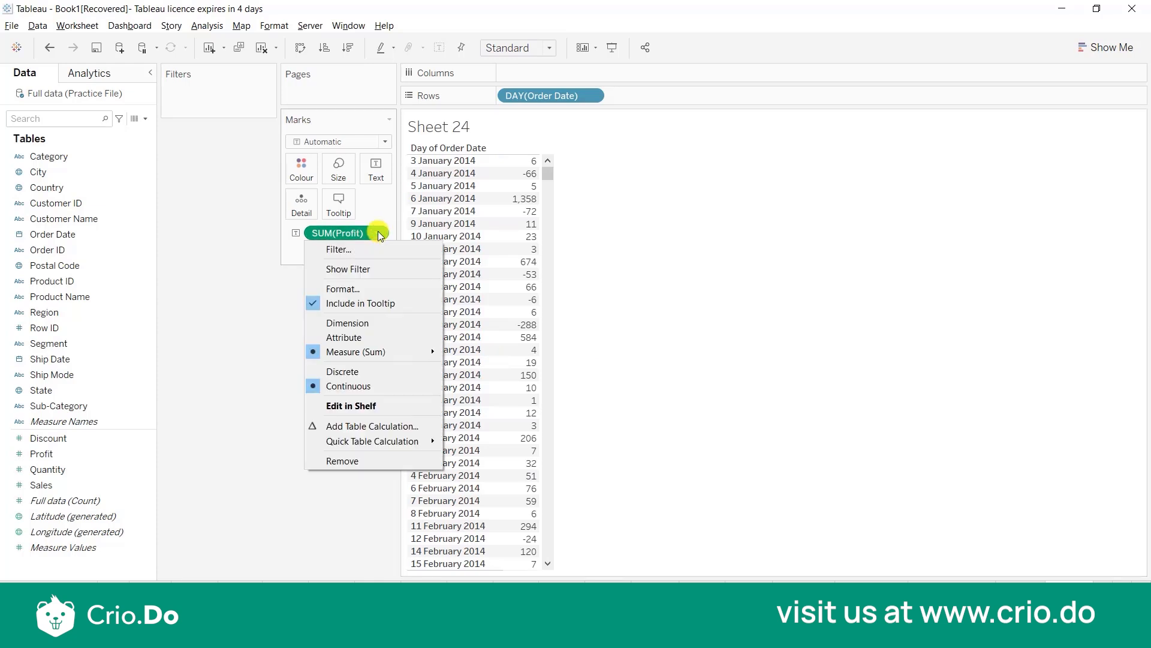
left_click(355, 372)
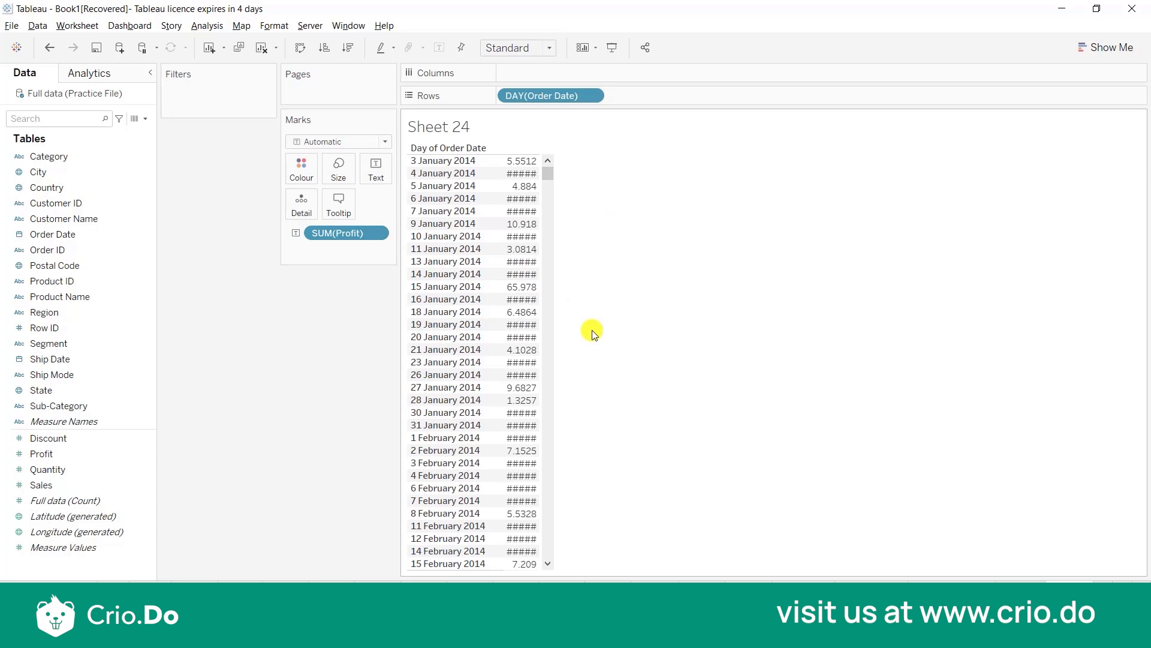
Step: Remove Order Date from the rows and Profit from the marks to clear the sheet
left_click(591, 95)
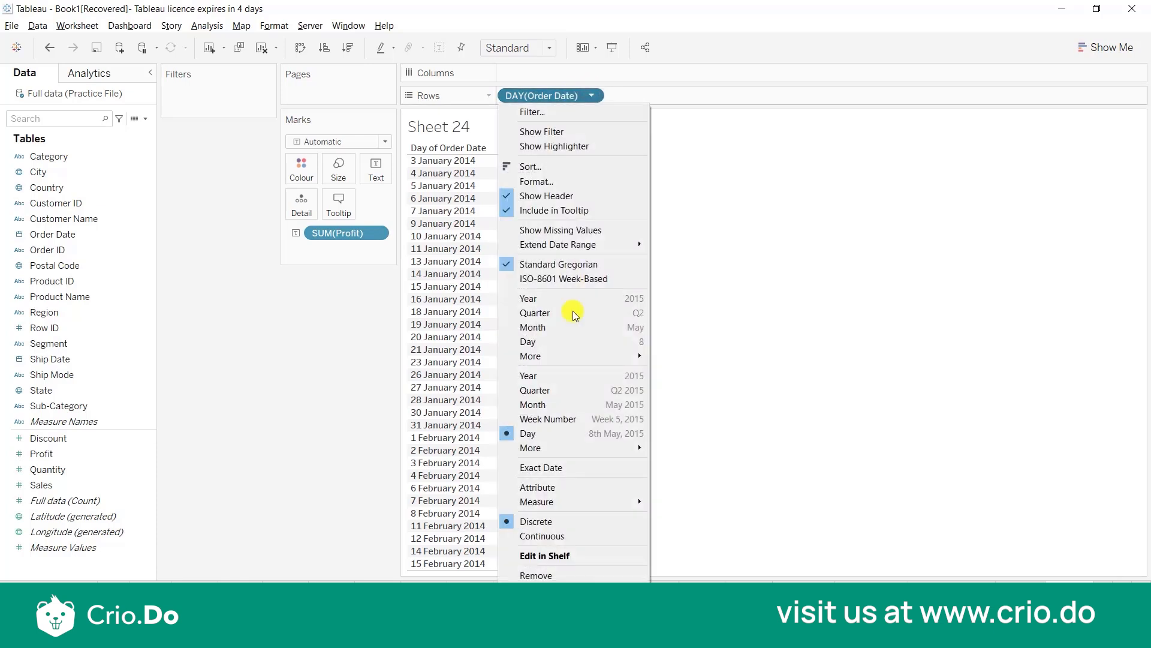
left_click(555, 575)
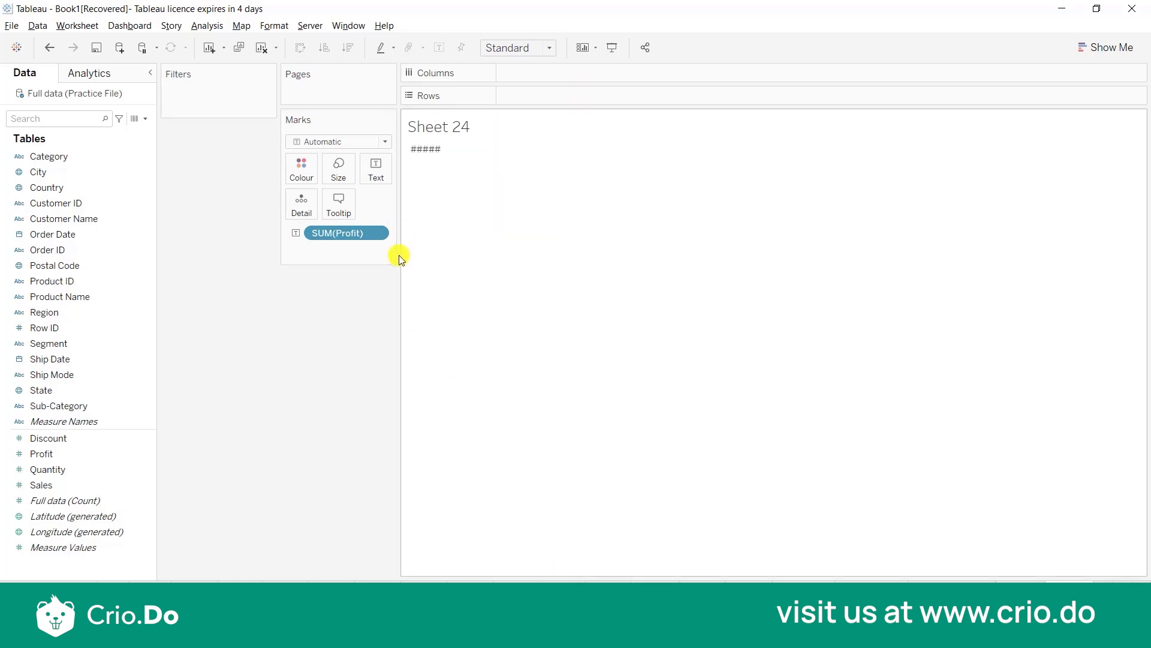
left_click_drag(355, 233, 333, 502)
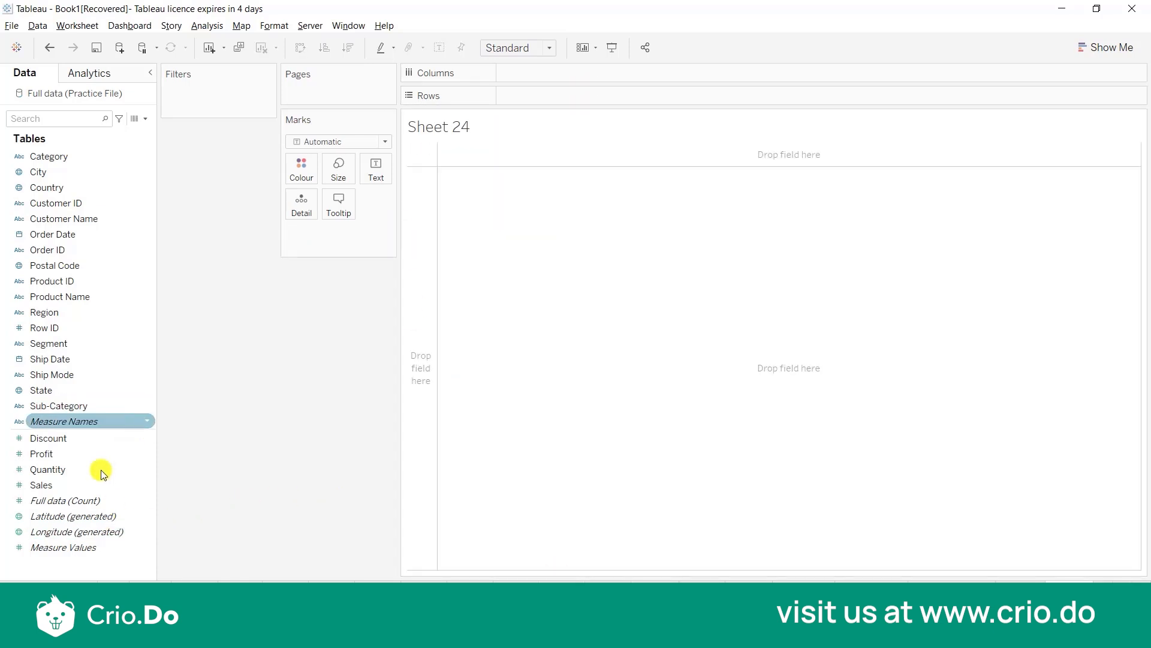
Step: Describe the Discount measure, review its role, remote type and default aggregation, and close the description
right_click(147, 440)
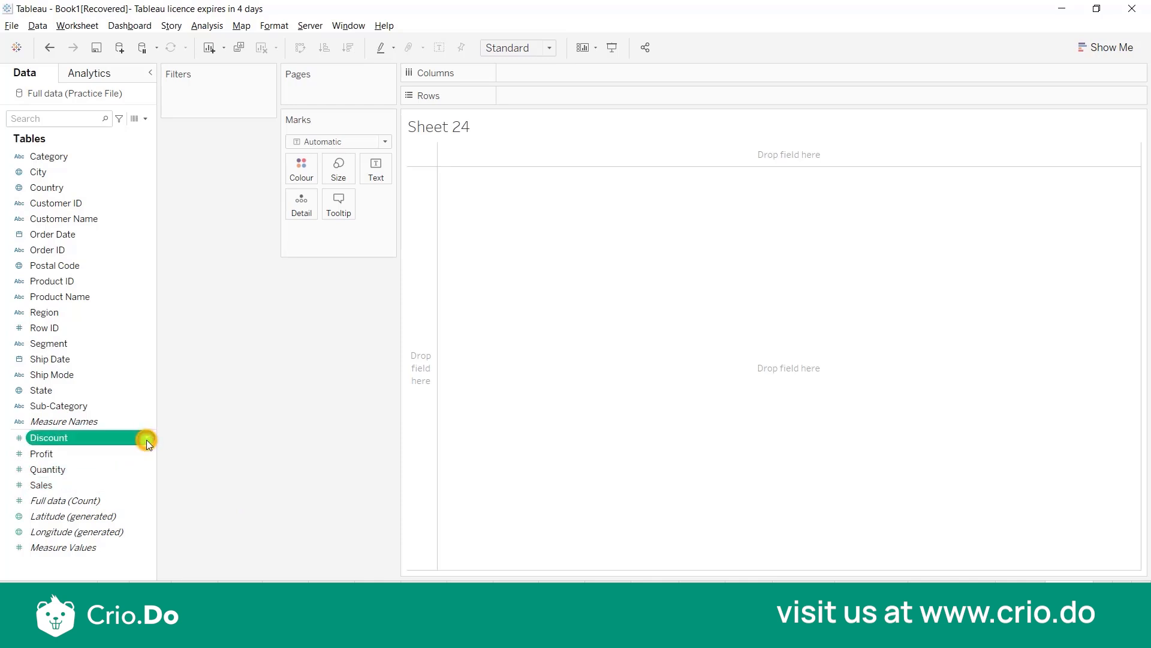
left_click(181, 431)
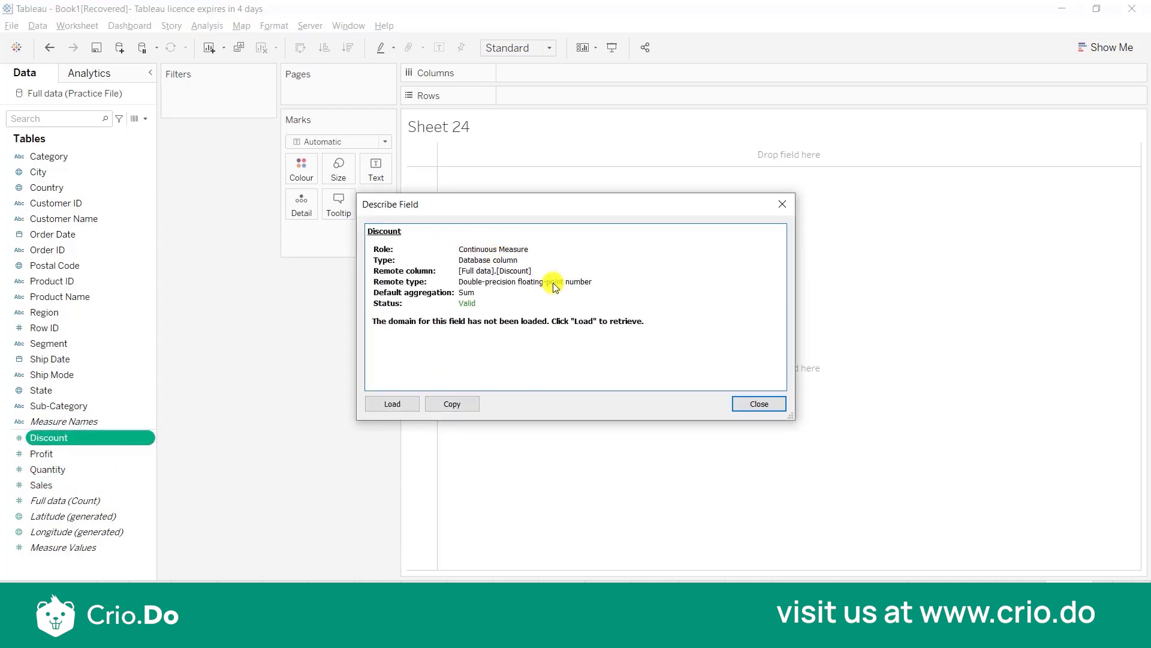
left_click(759, 404)
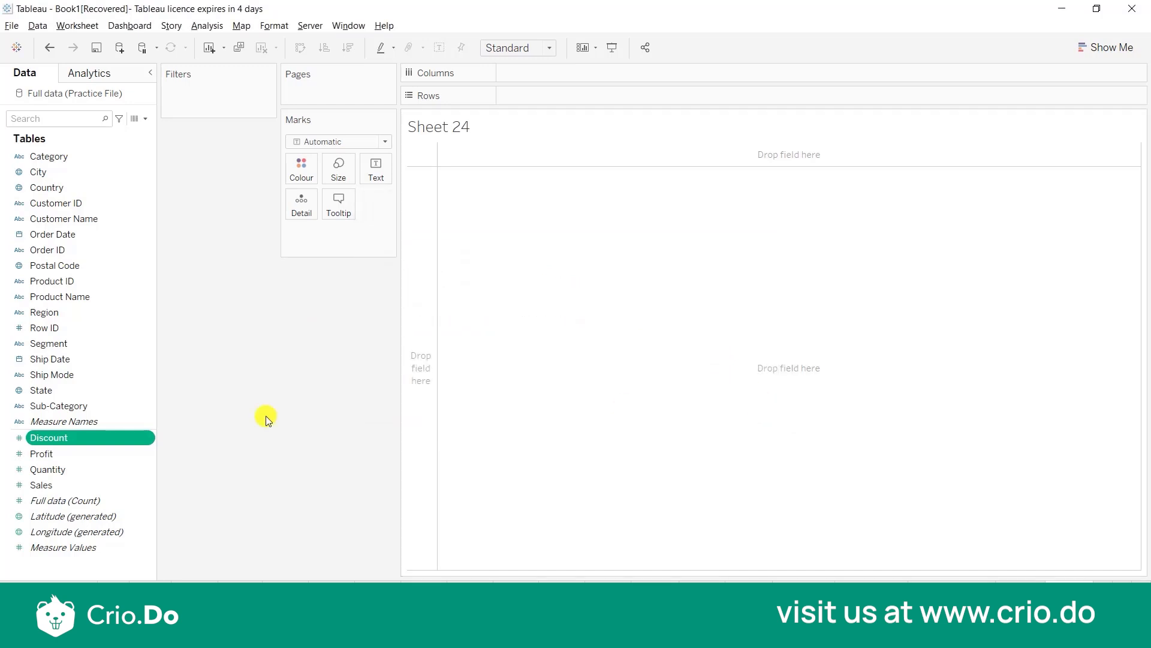
Step: Add the Discount measure to the empty view as a vertical bar and remove it again
double_click(97, 437)
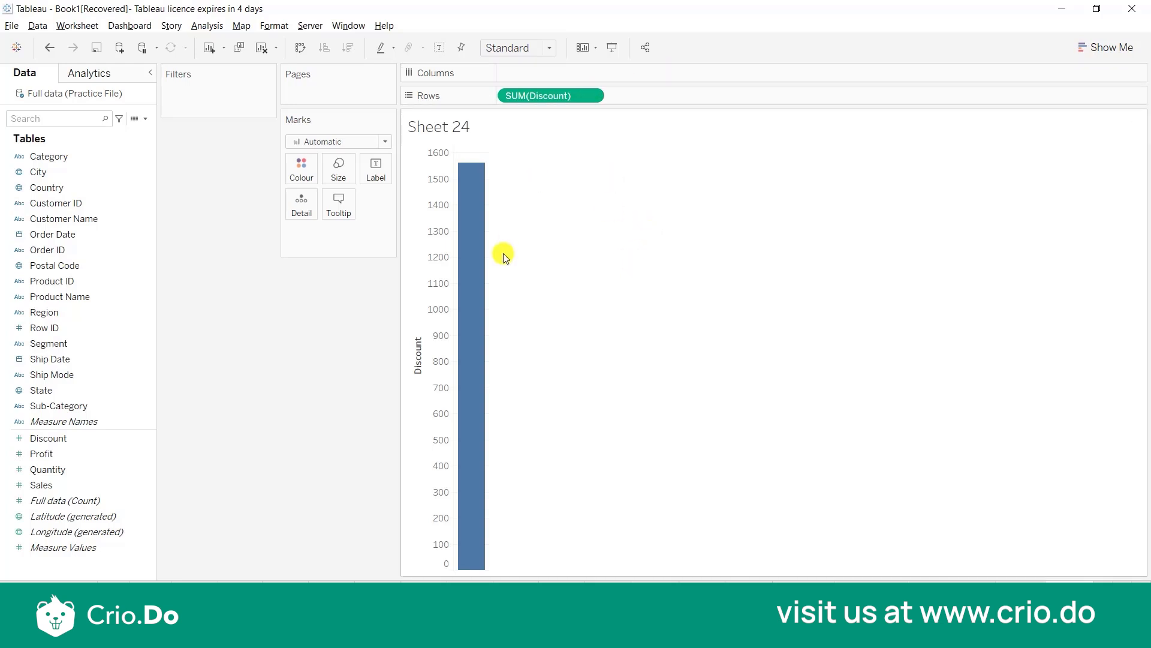
left_click(592, 96)
left_click(561, 339)
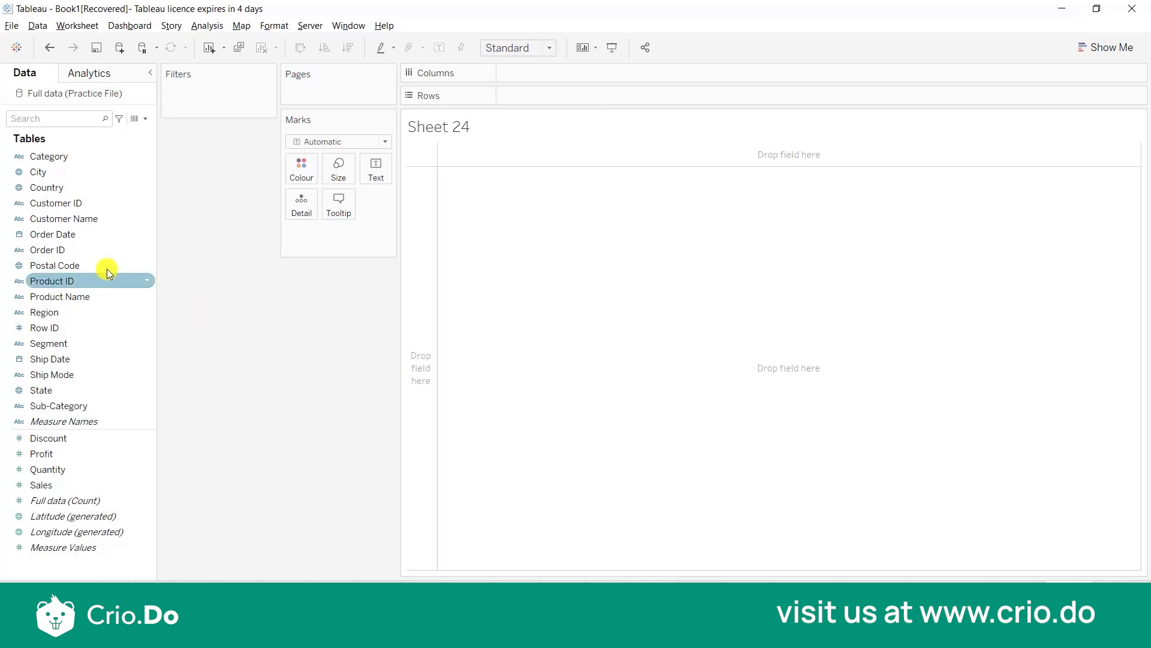
Step: Place Order Date on the columns as a continuous year and add the Discount measure to the rows
double_click(86, 236)
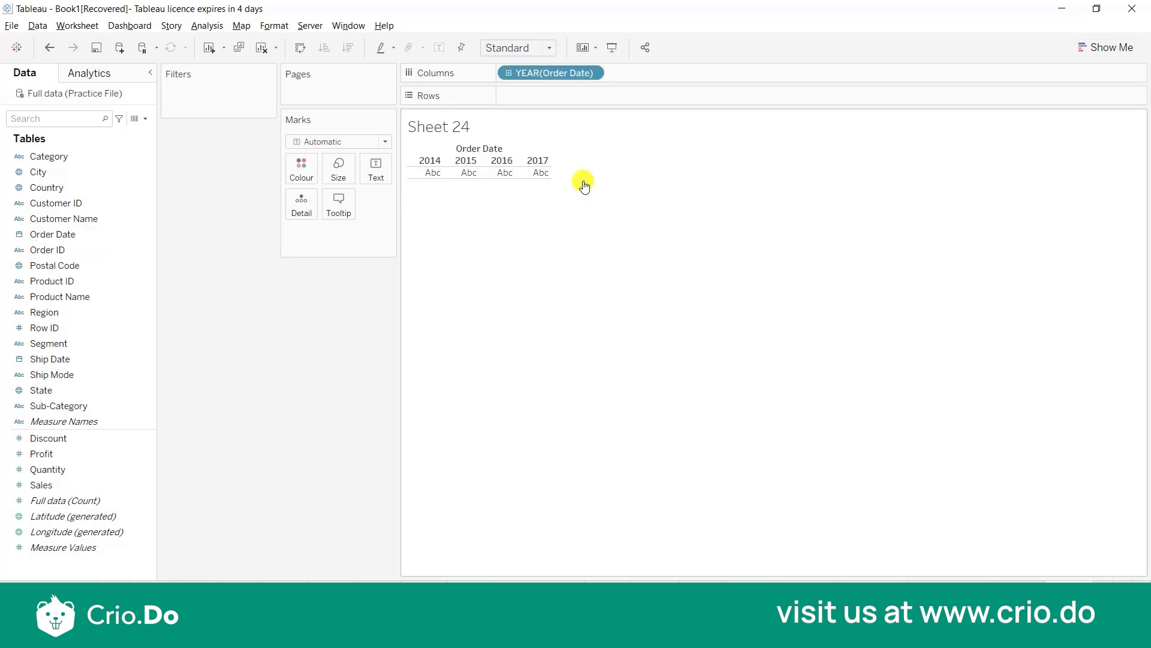
left_click(591, 73)
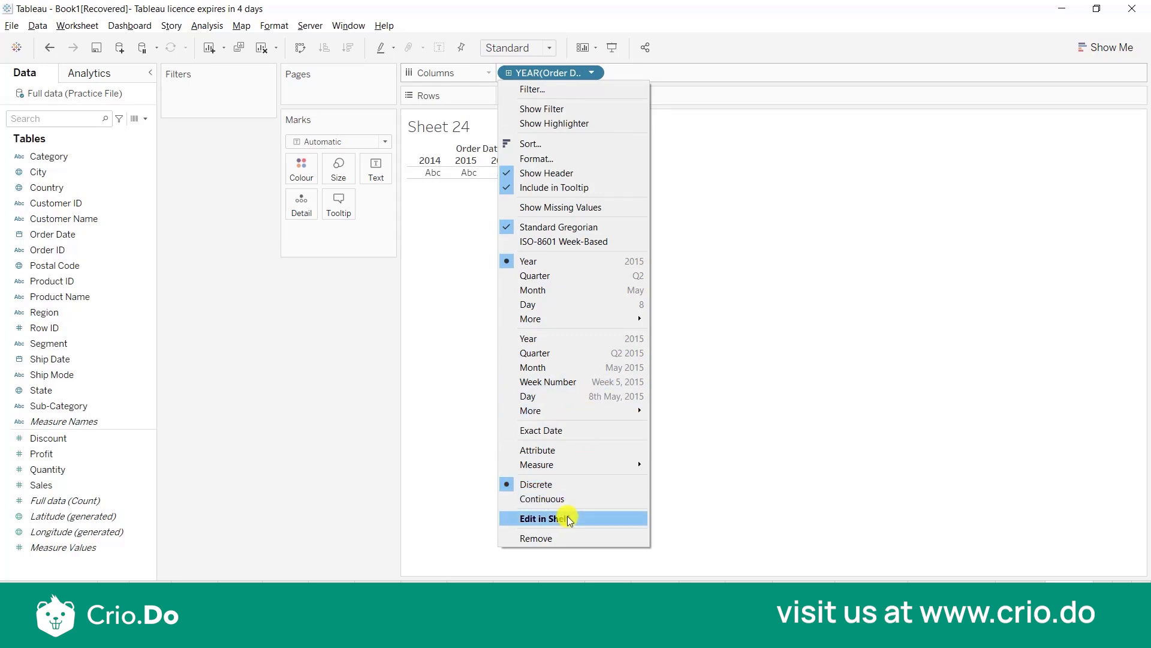
left_click(559, 495)
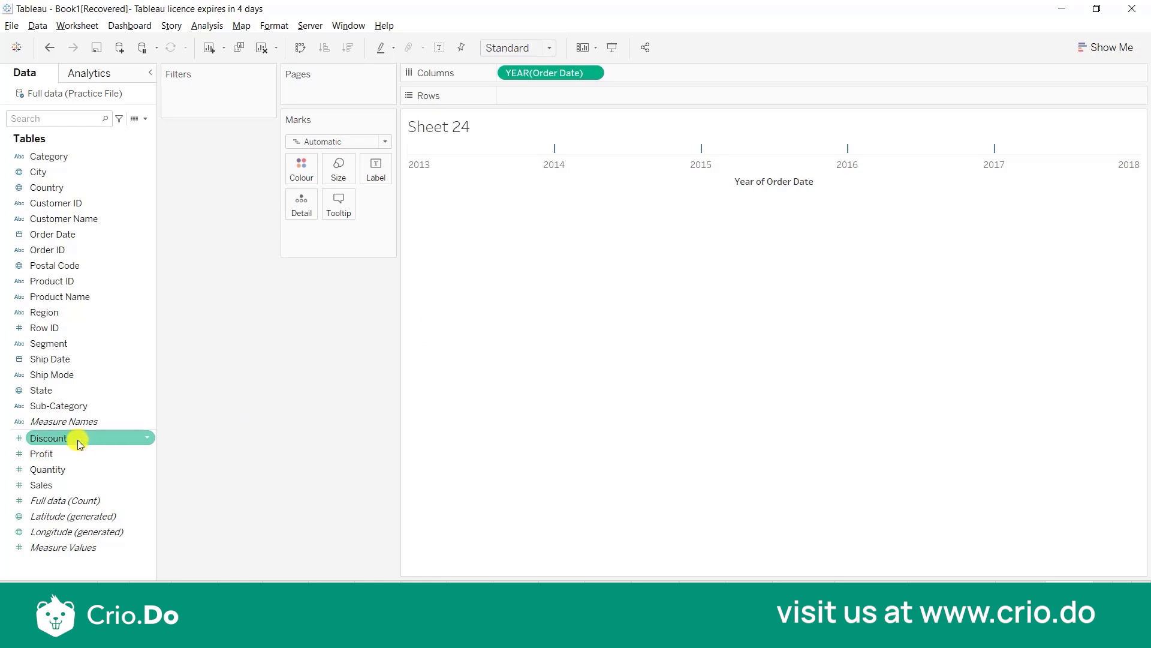
left_click_drag(77, 440, 492, 294)
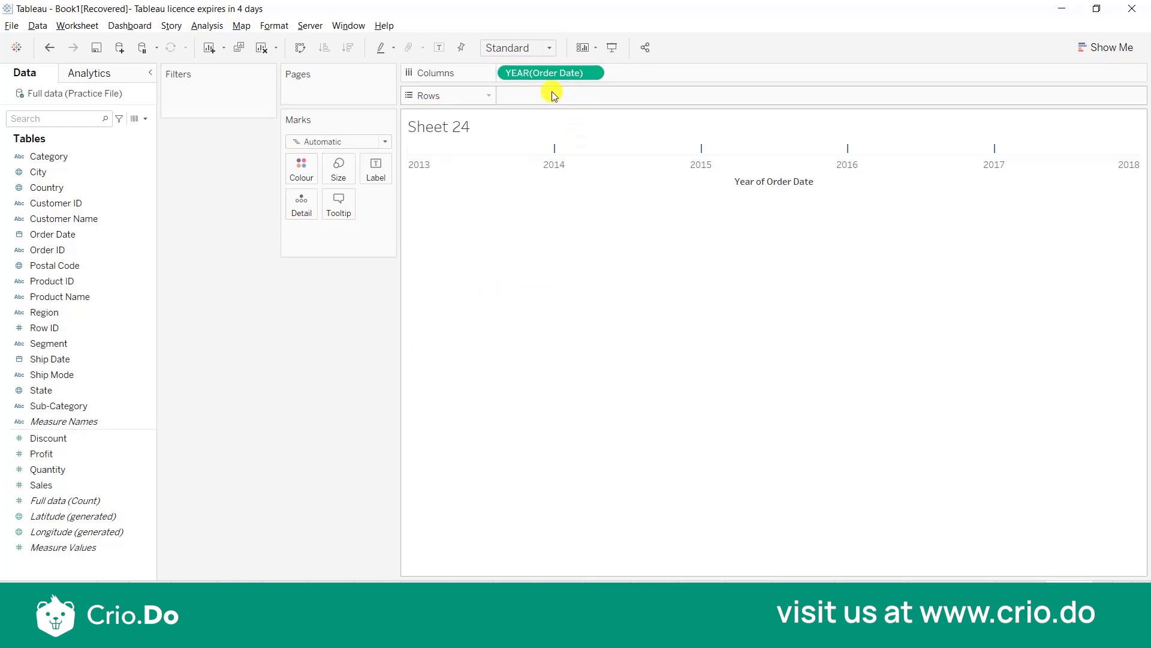
double_click(67, 439)
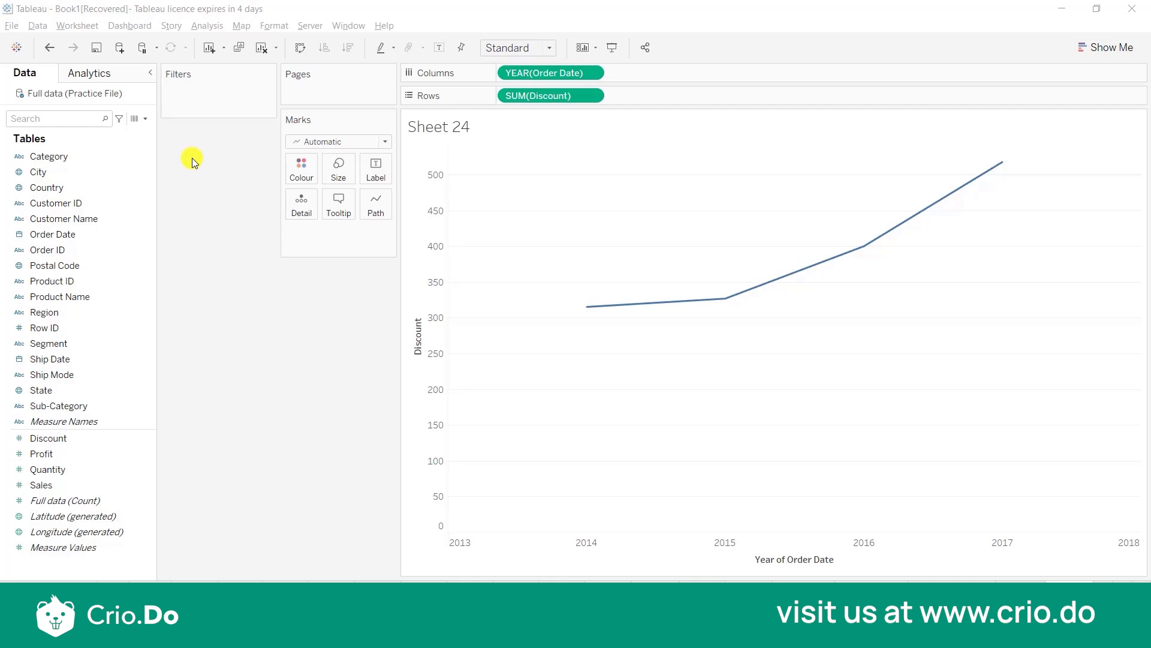
Step: Turn off Aggregate Measures for the Discount chart and inspect the individual discount marks on the 2014 line
left_click(205, 29)
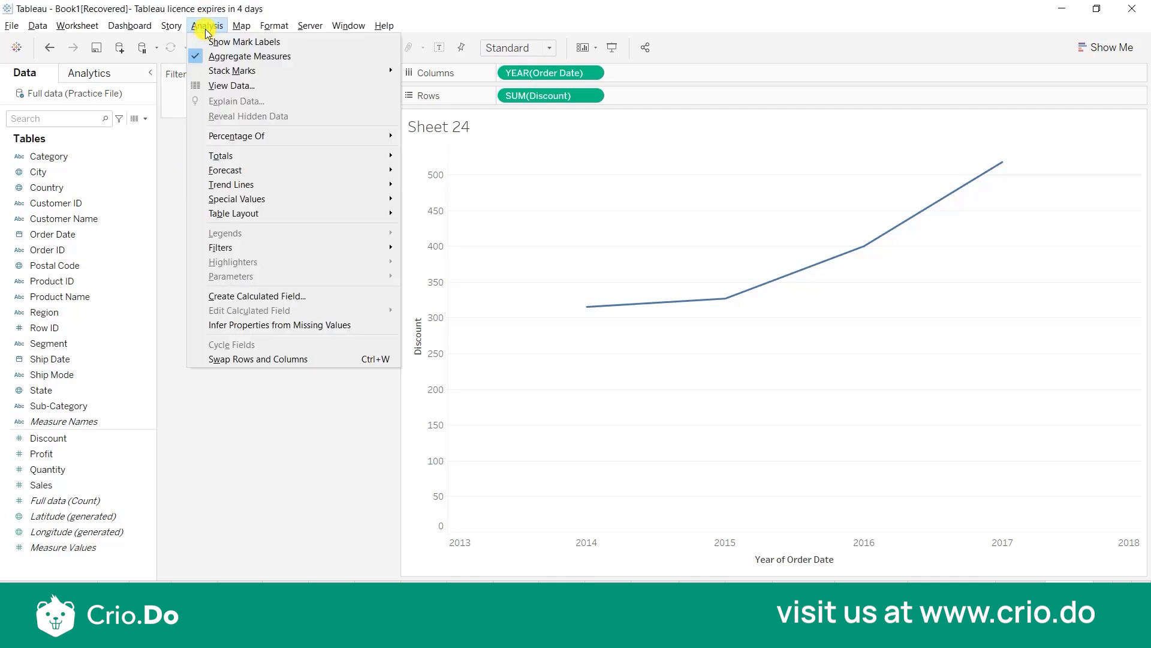
left_click(246, 56)
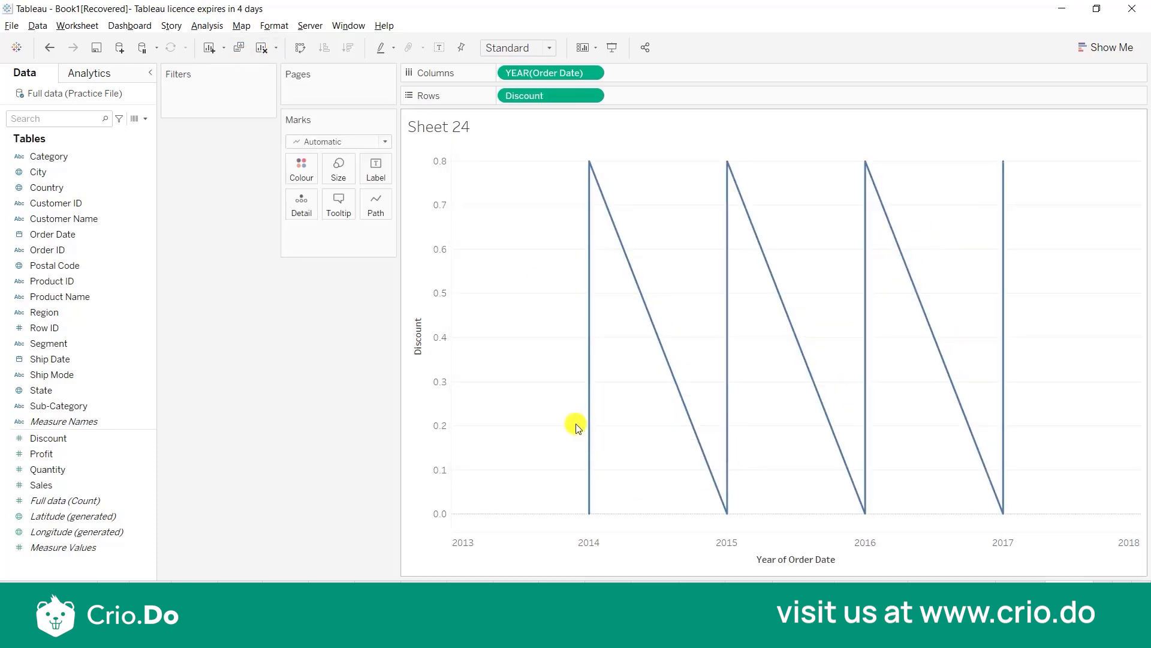
mouse_move(589, 484)
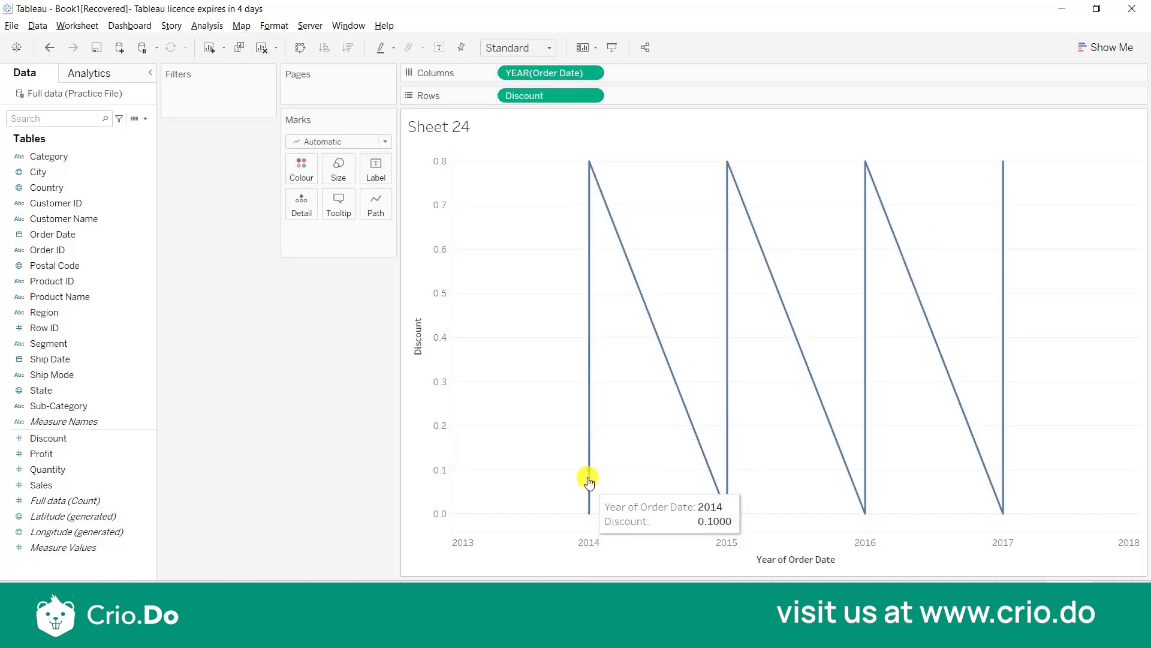
mouse_move(588, 431)
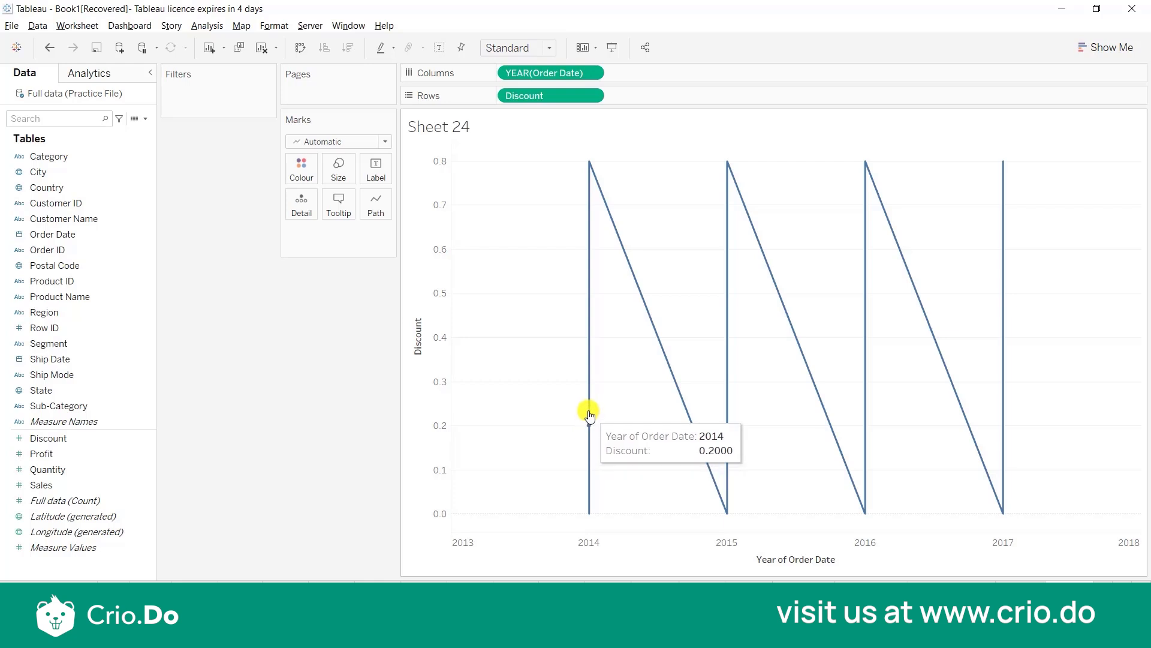
mouse_move(588, 346)
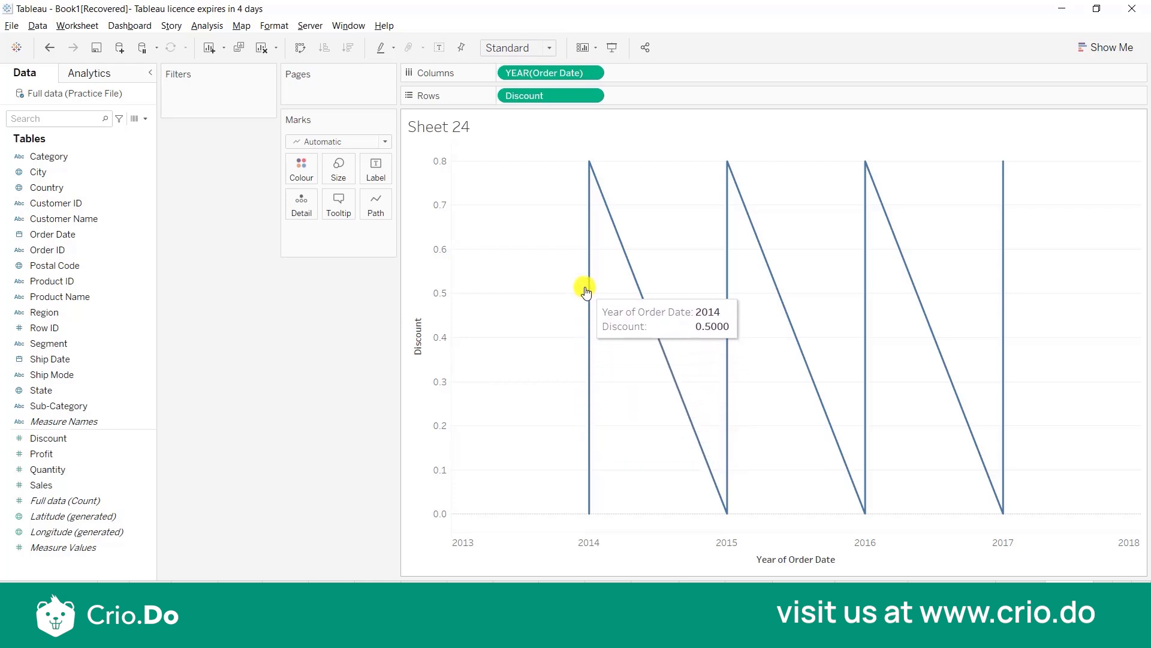
mouse_move(726, 517)
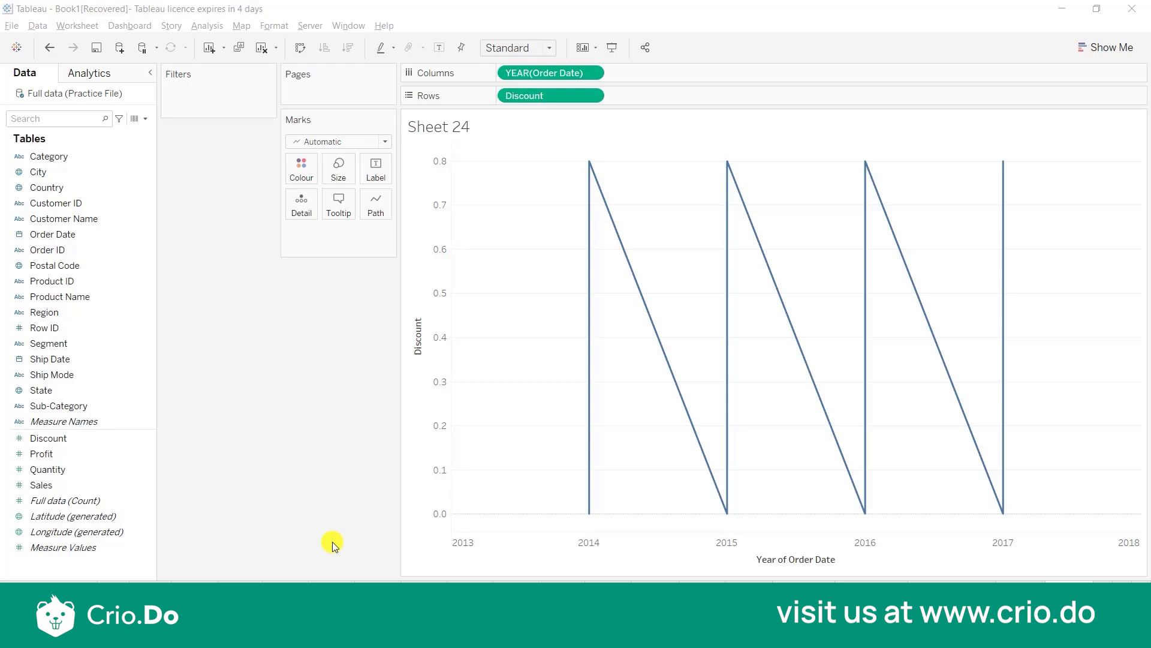
Step: Replace Order Date on the columns with the Category dimension
left_click(592, 74)
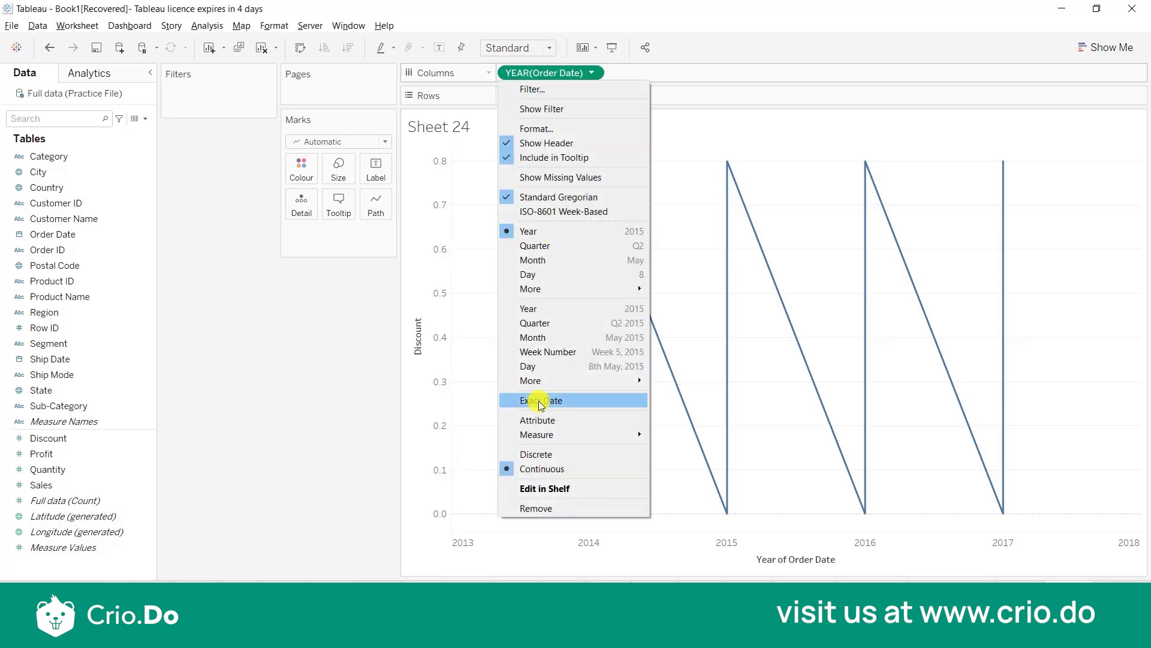
left_click(526, 509)
left_click(53, 158)
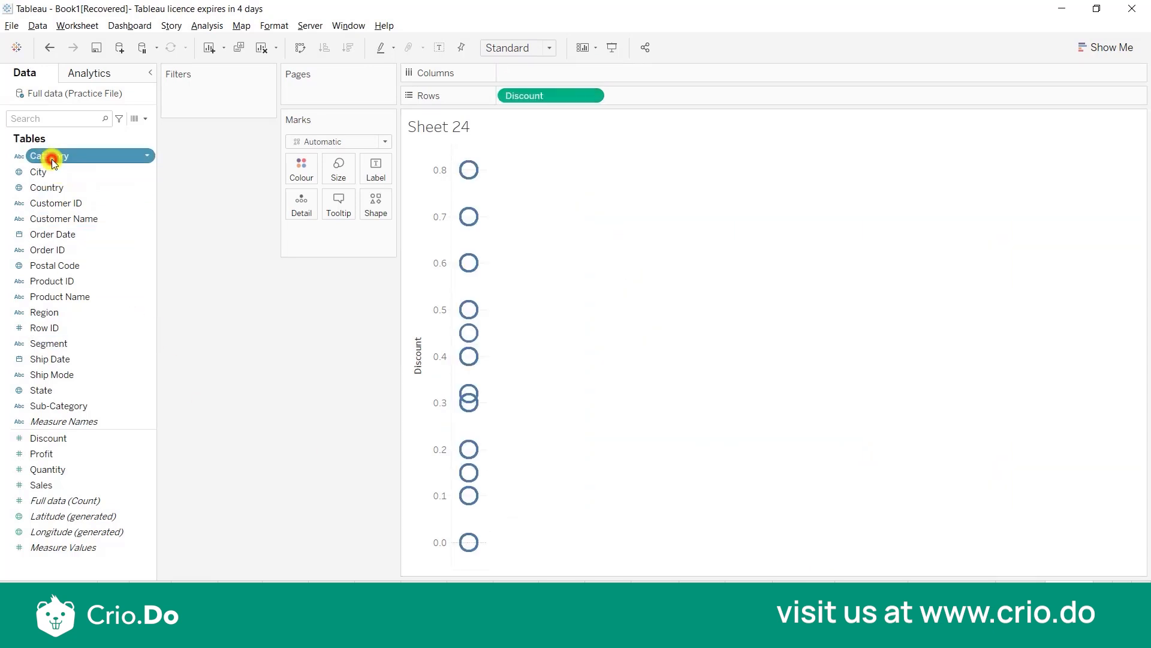
double_click(53, 161)
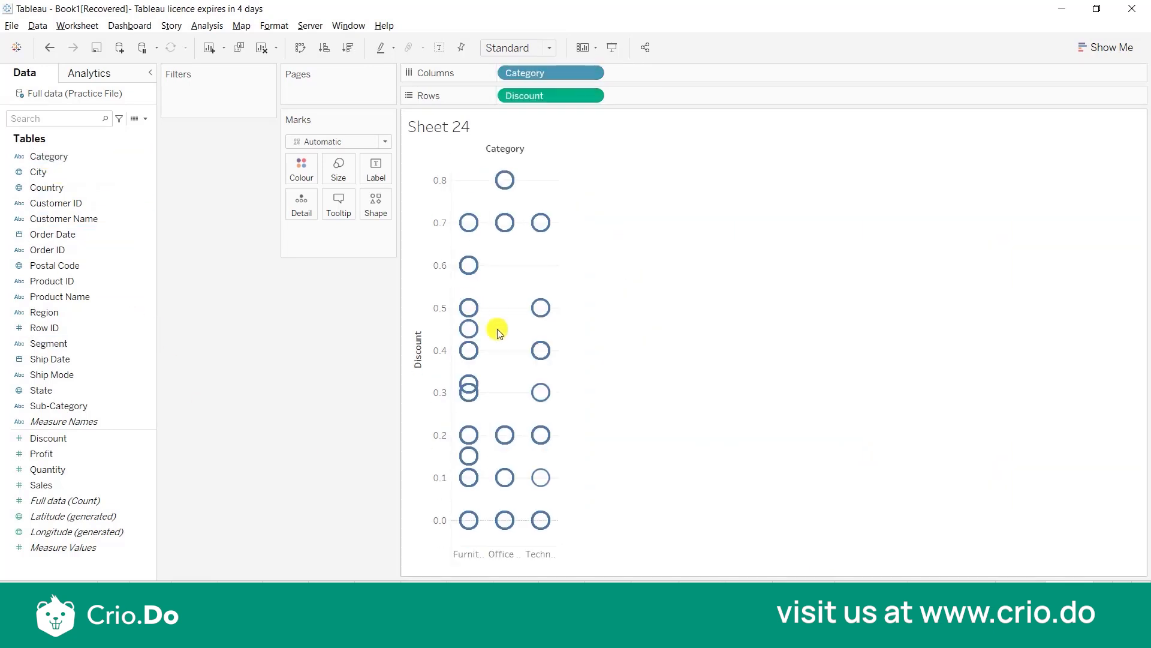
Step: Change the Discount by Category view to a horizontal bar chart
left_click(1118, 48)
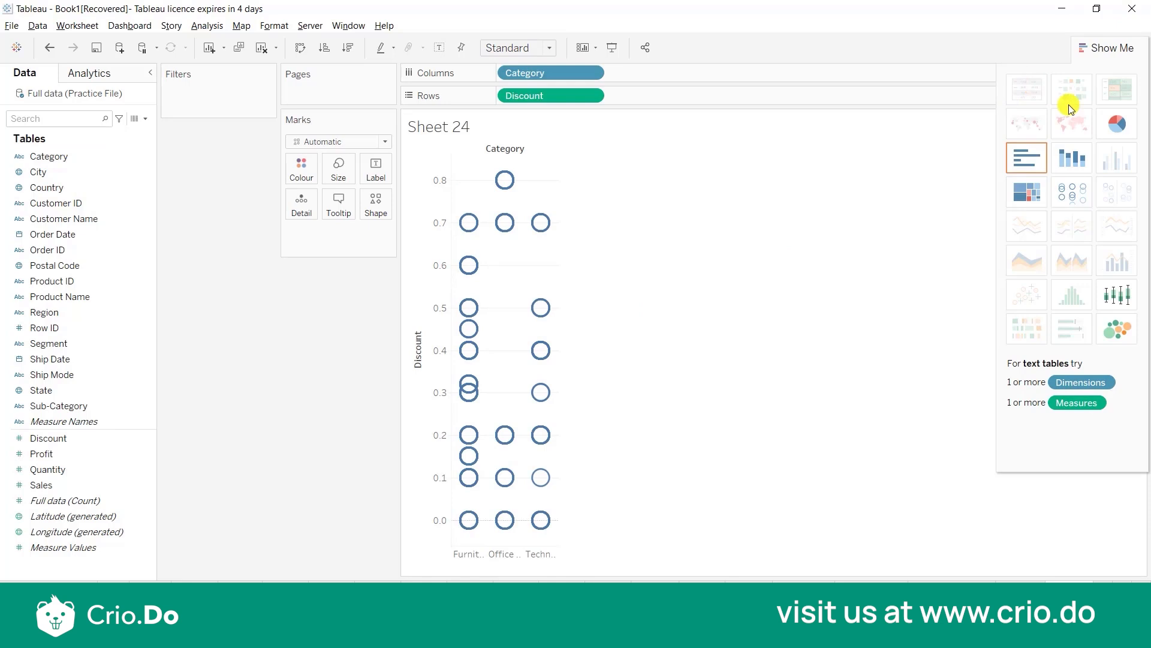
left_click(1025, 160)
left_click(1112, 48)
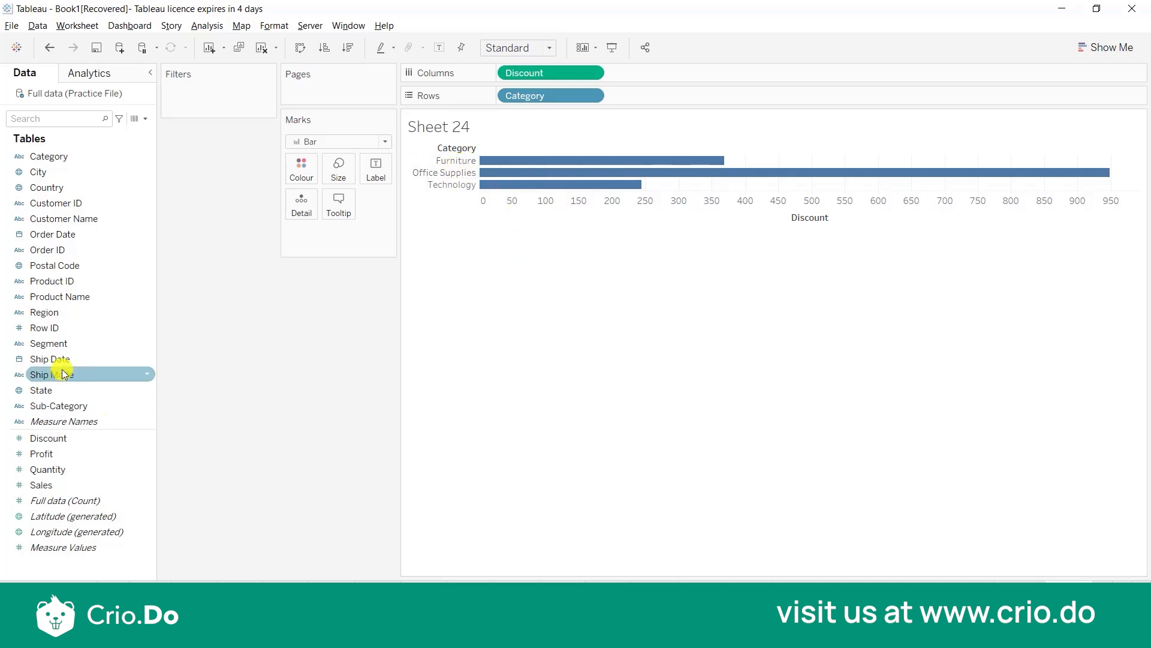
Step: Break down the discount bars by adding Sub-Category to the rows beside Category
left_click(77, 406)
double_click(77, 406)
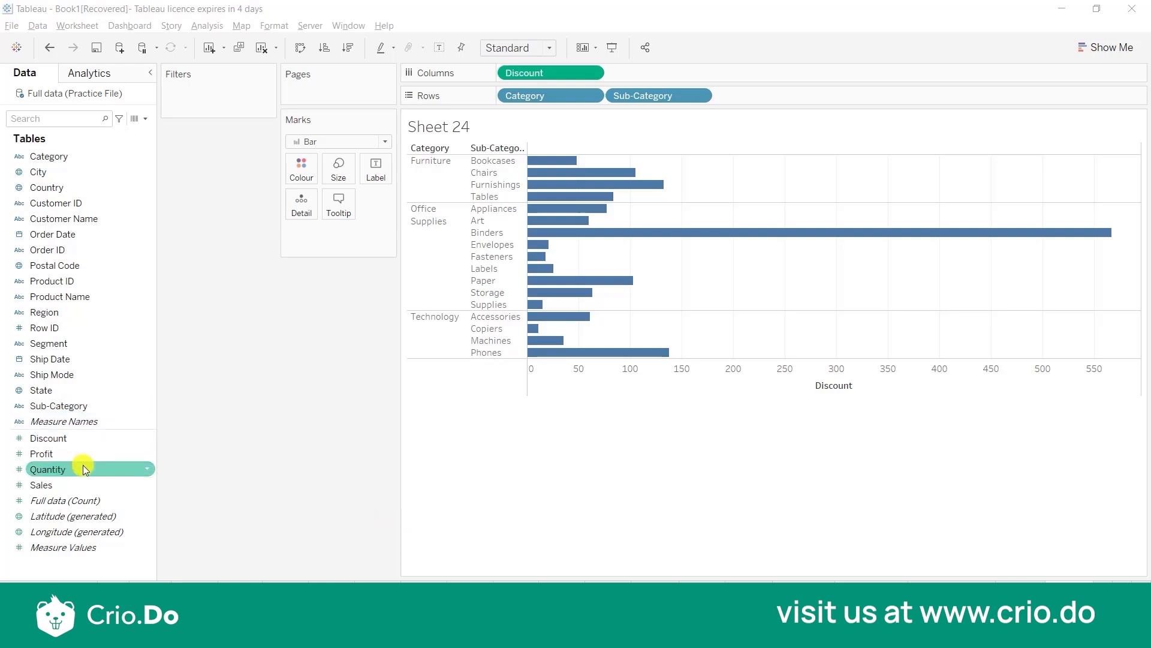
left_click(90, 438)
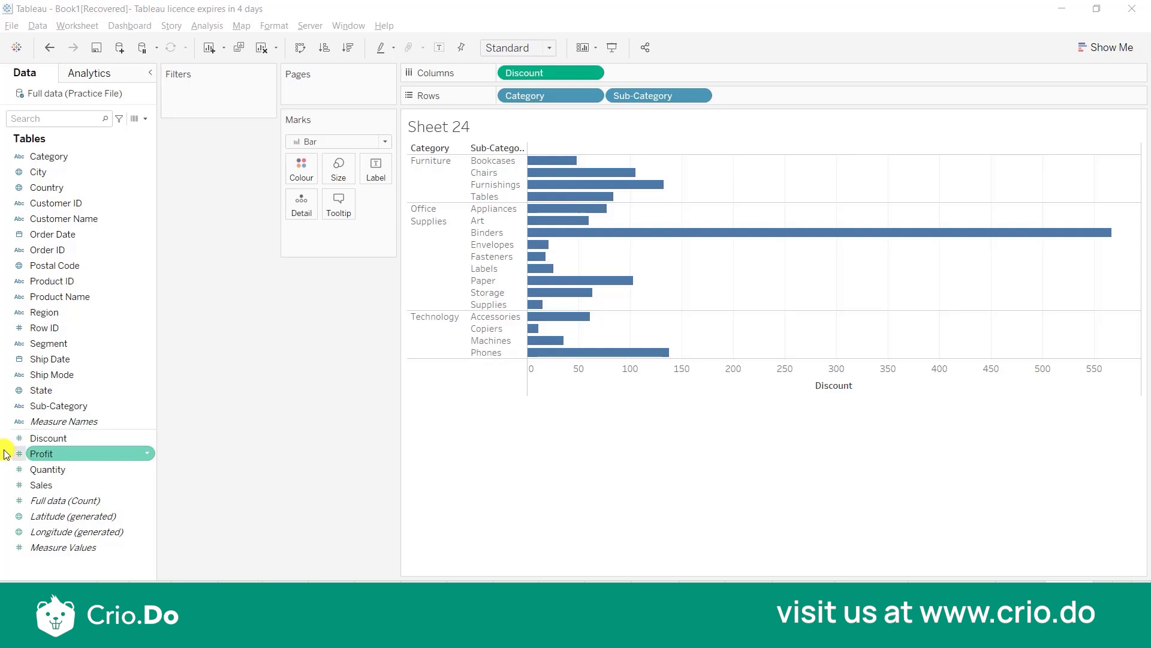
left_click(445, 514)
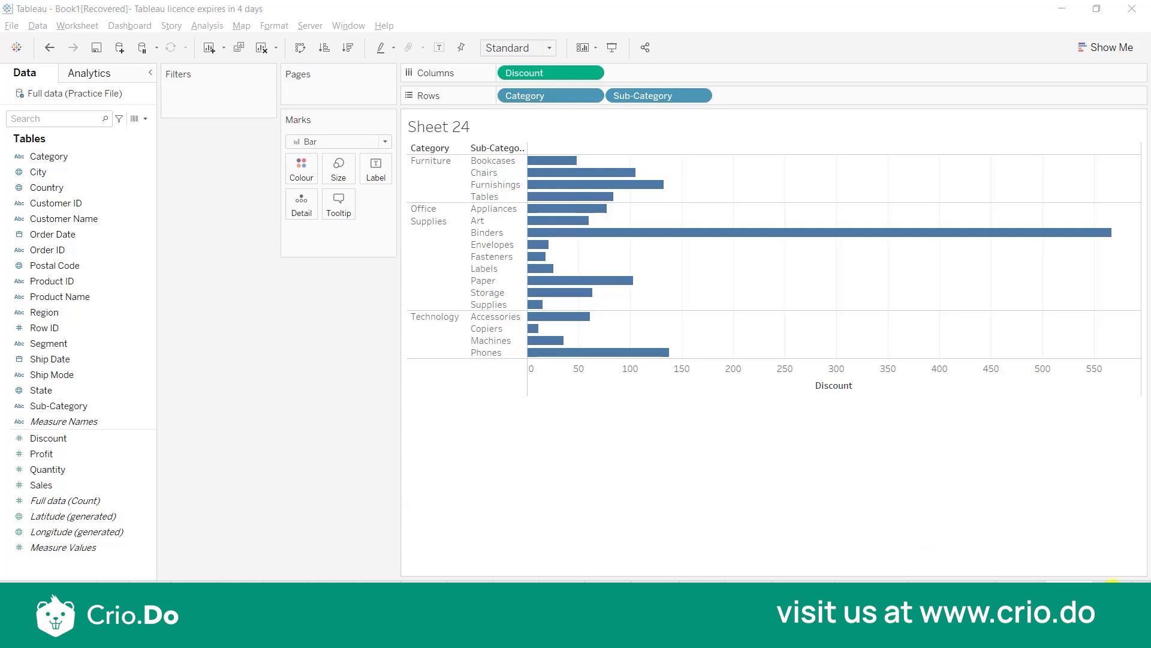
Step: On a new worksheet, place Quantity on the columns and Sales on the rows, and convert Quantity to discrete
left_click(1106, 582)
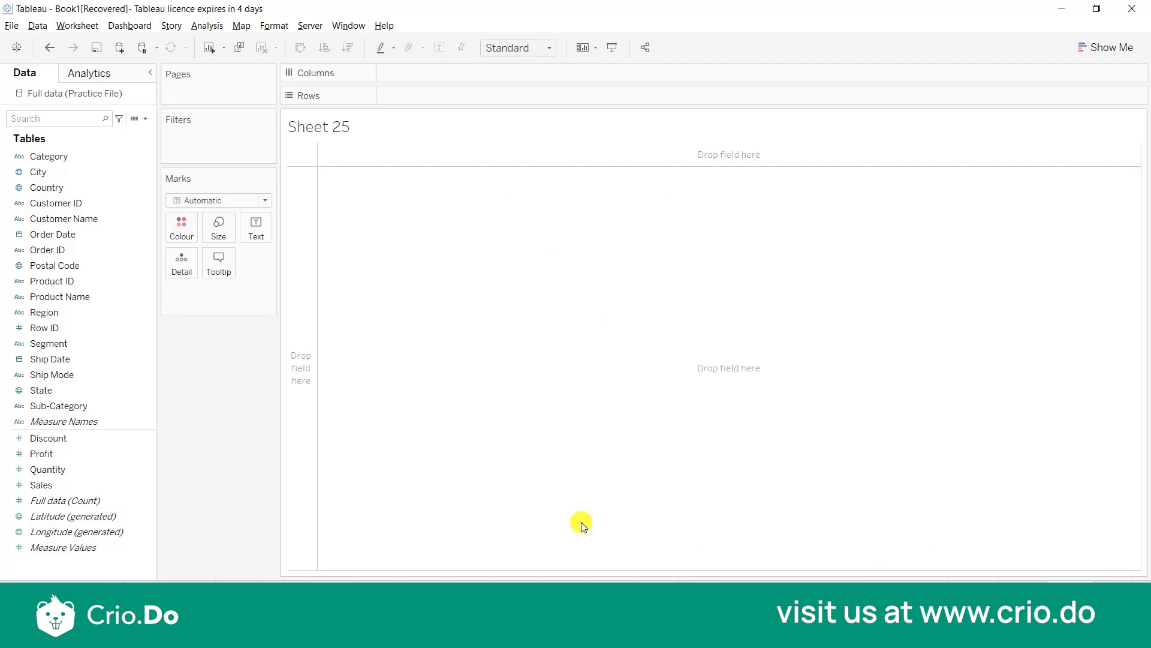
left_click(70, 468)
mouse_move(69, 467)
left_mouse_down()
mouse_move(537, 98)
mouse_move(478, 72)
left_mouse_up()
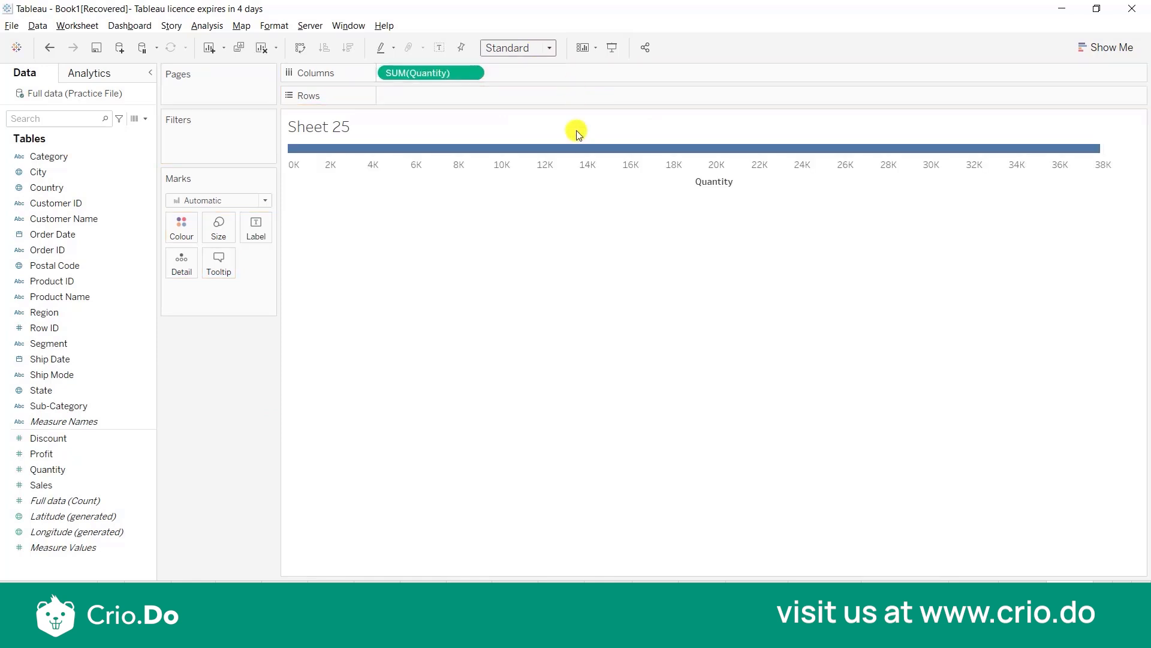
left_click_drag(65, 483, 467, 99)
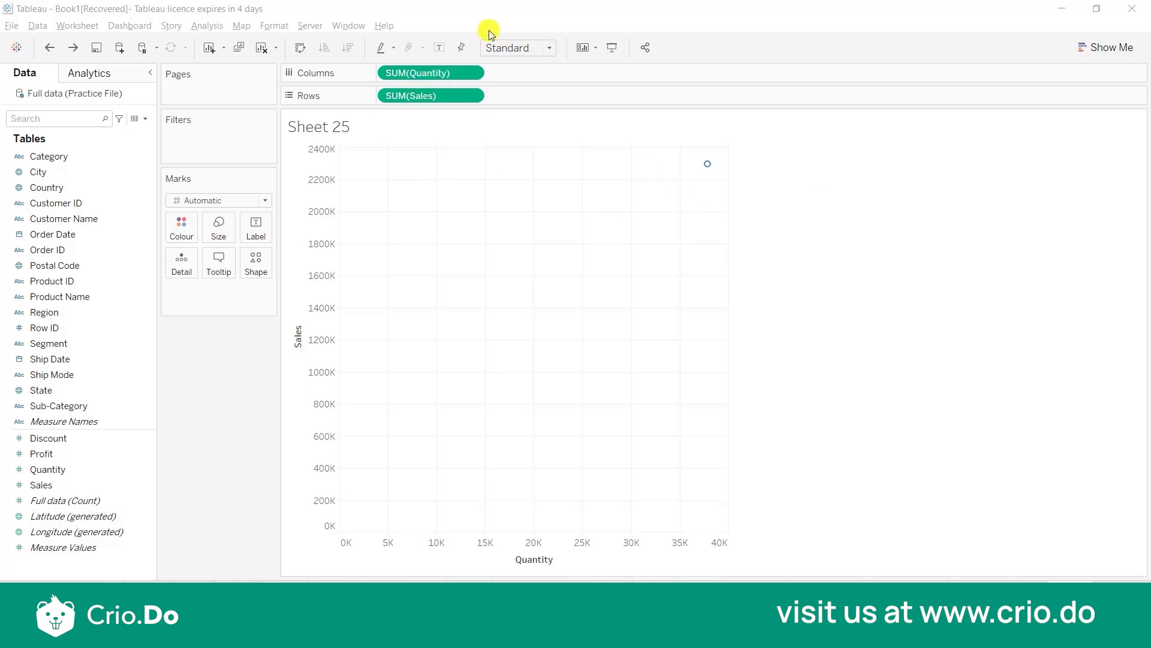
left_click(477, 73)
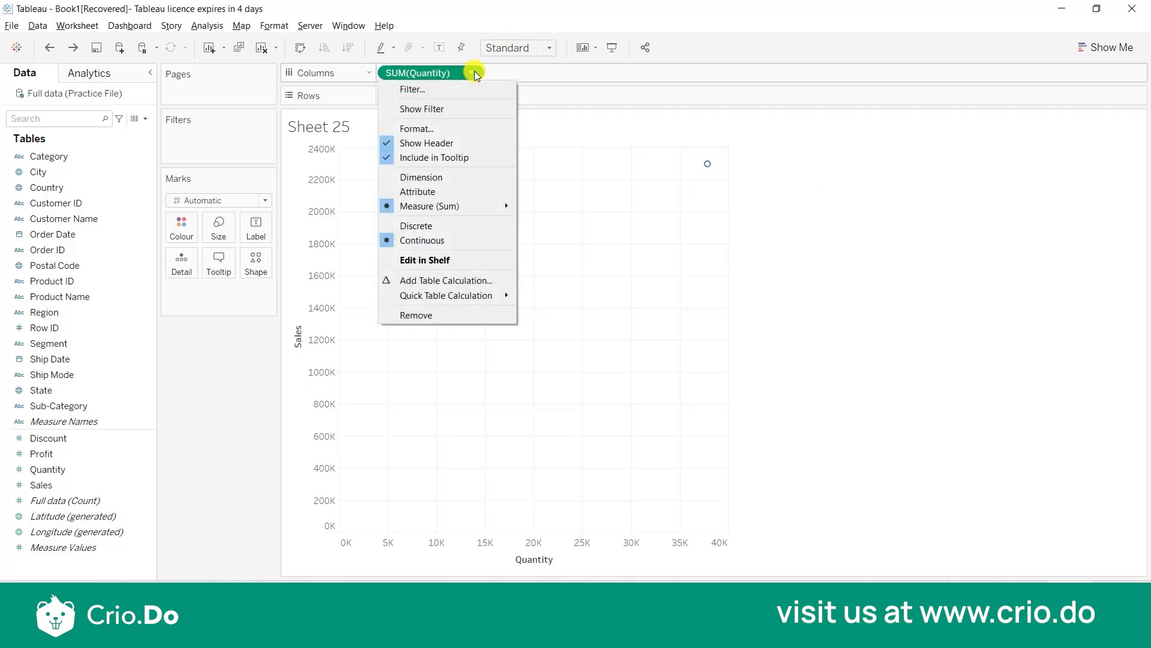
left_click(430, 227)
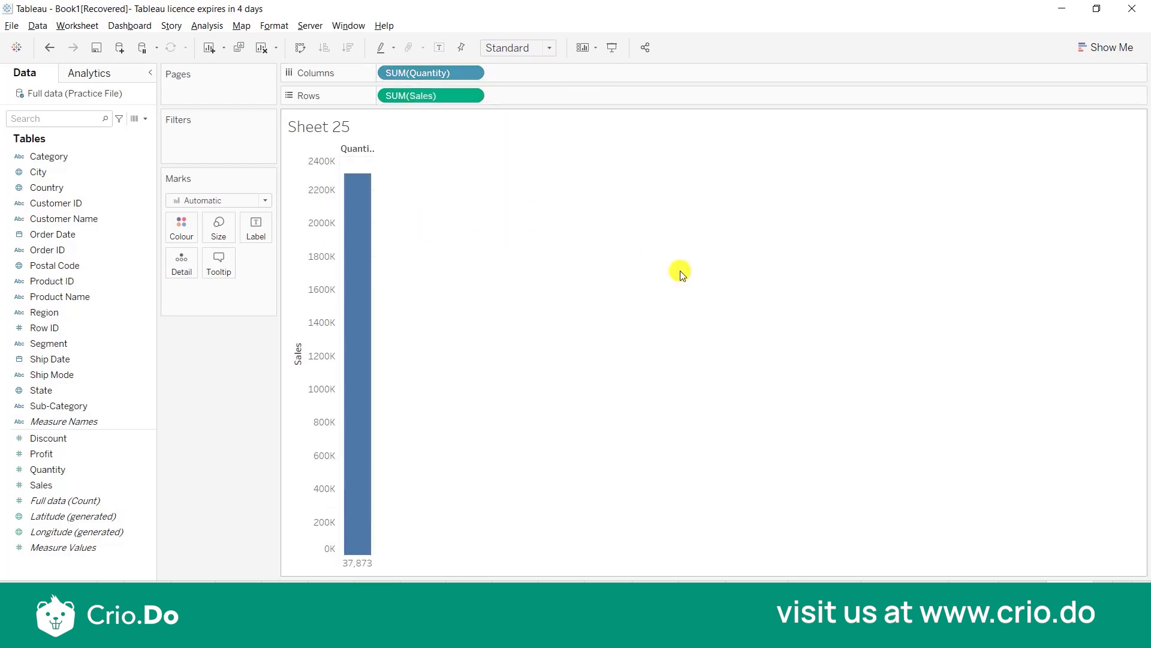
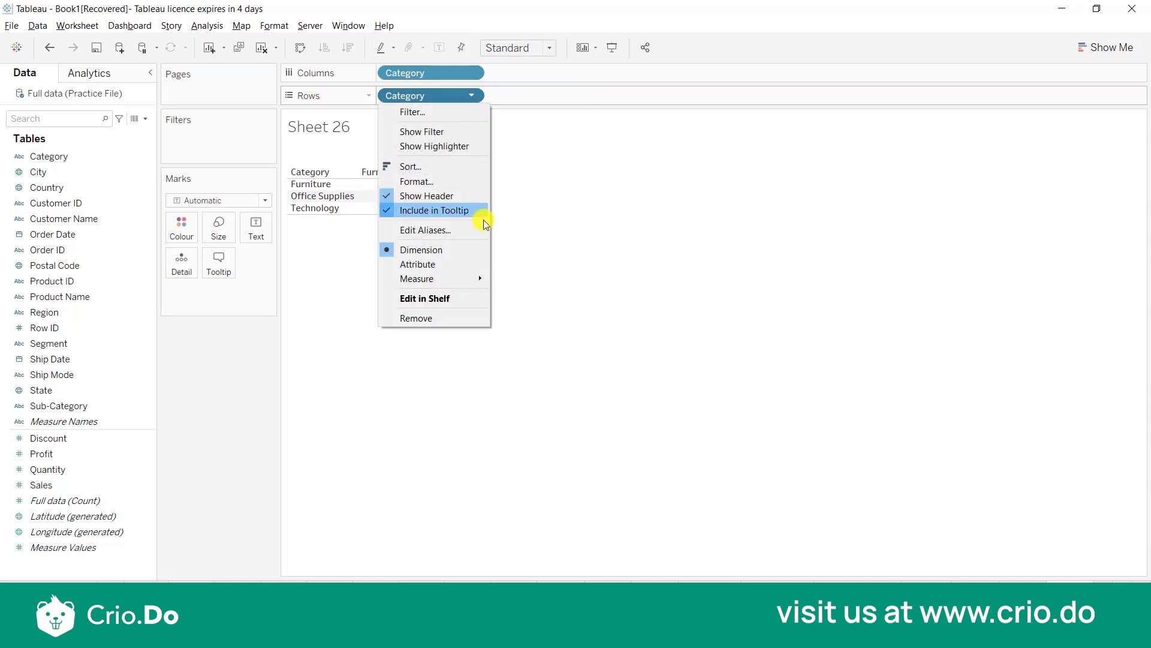
Step: Remove Category from the rows of Sheet 26 and aggregate the Category field on the columns as Minimum
left_click(455, 314)
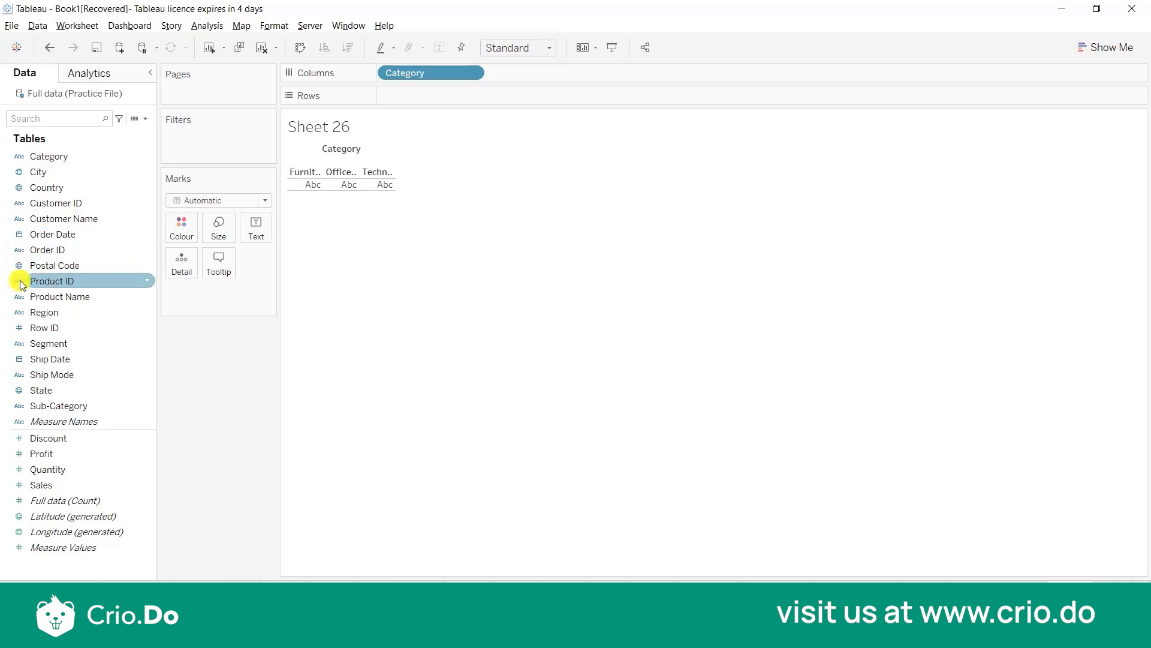
left_click(35, 330)
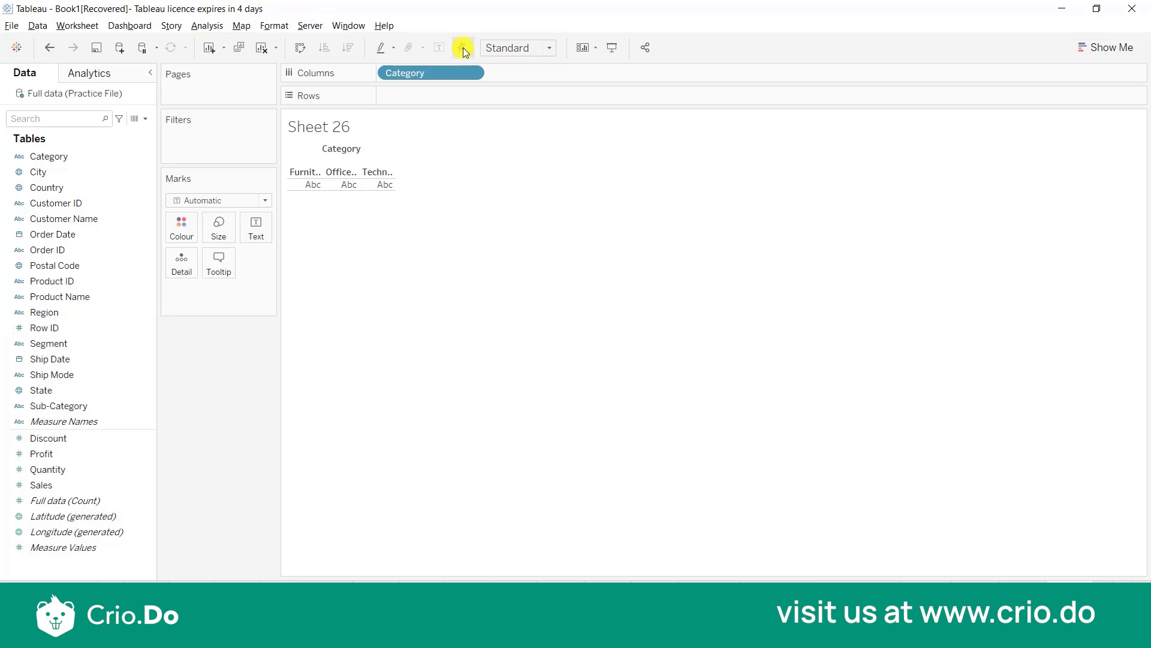
left_click(471, 71)
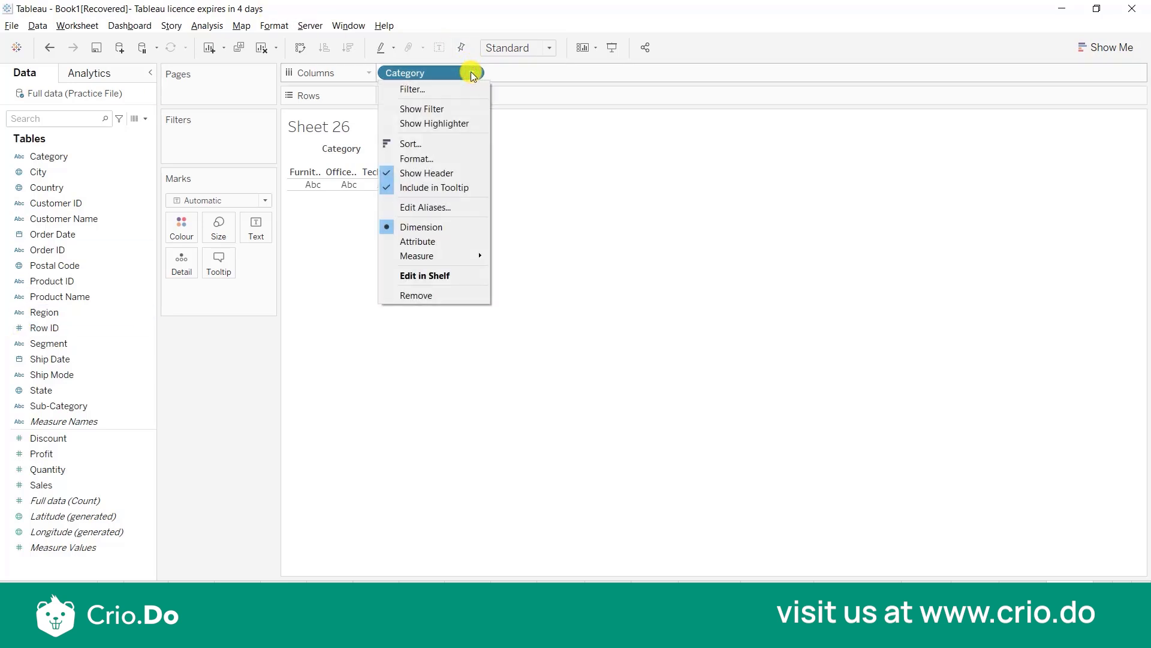
mouse_move(428, 260)
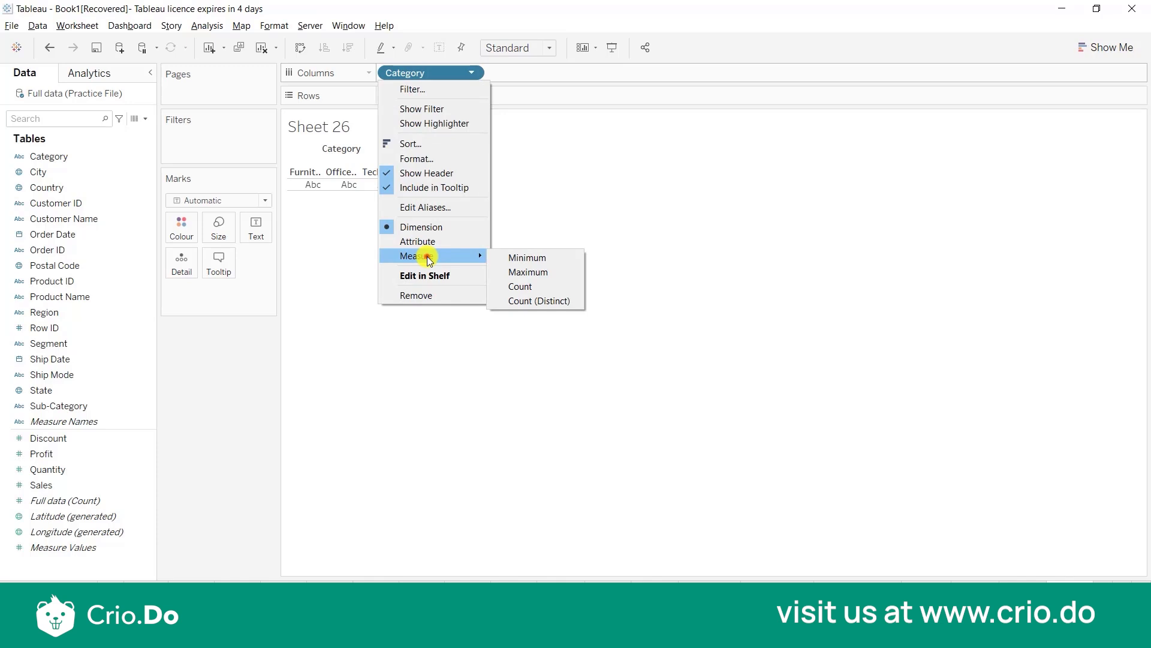
left_click(520, 257)
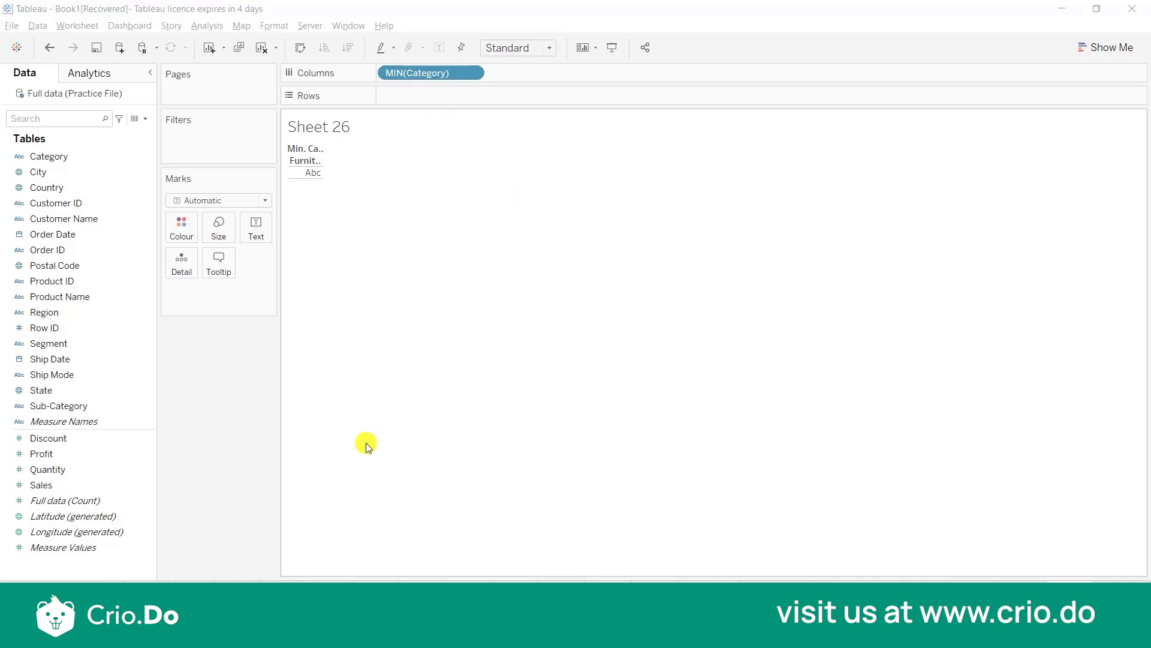
Step: Try the Count aggregation on the columns' Category field and remove the field from the sheet
left_click(472, 74)
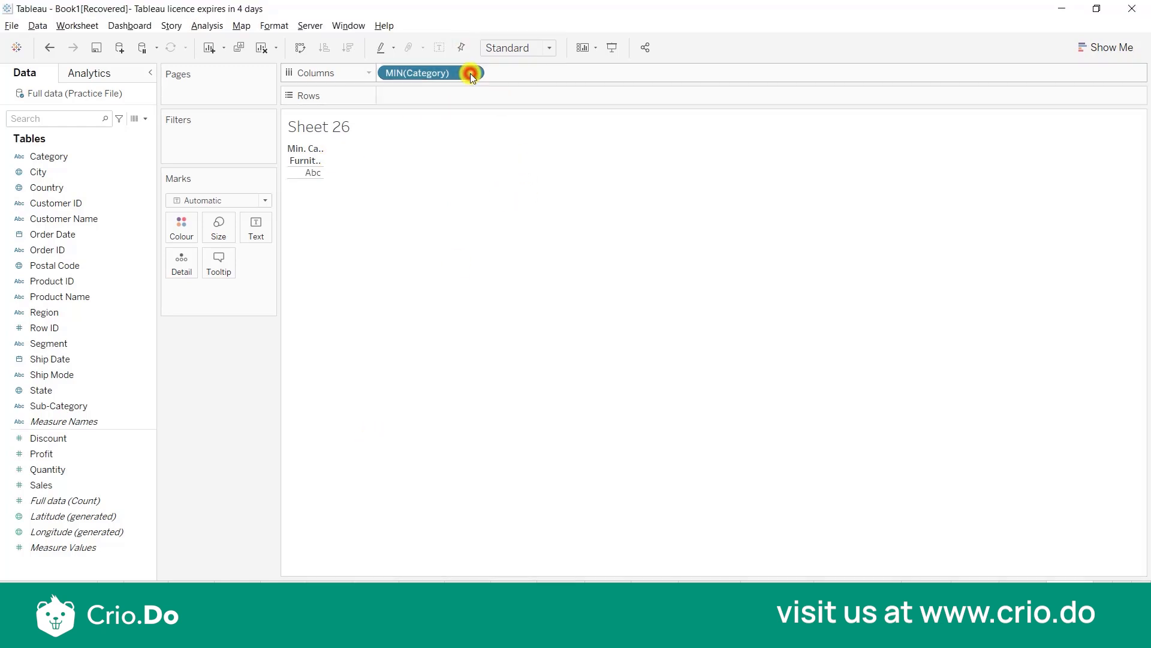
mouse_move(483, 238)
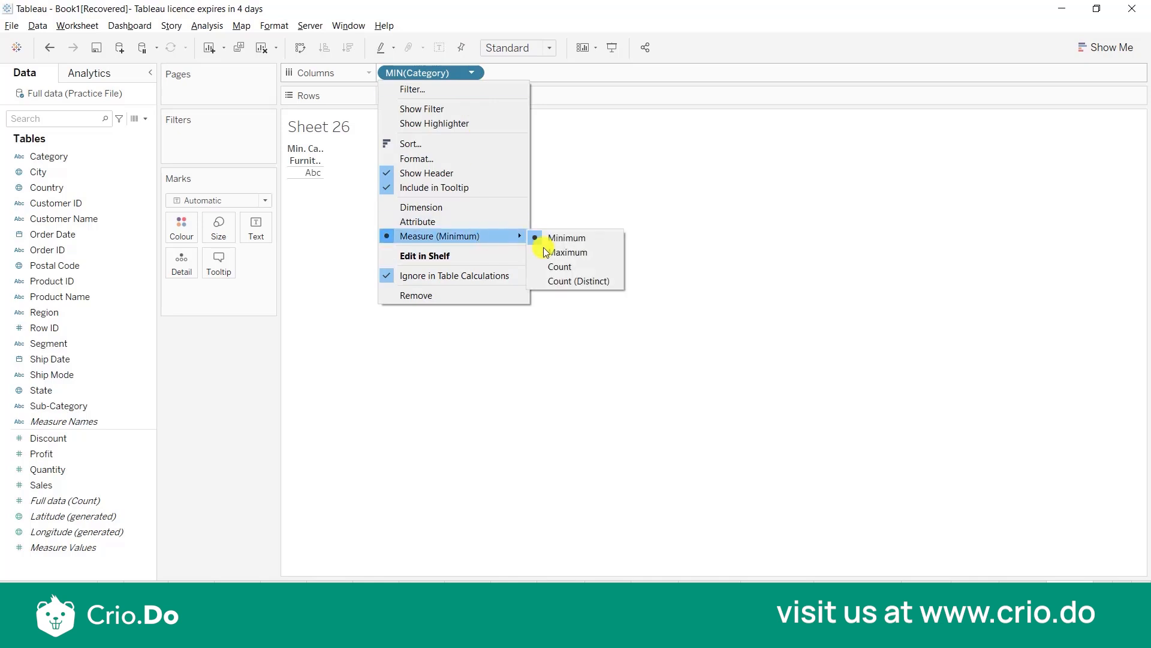
left_click(562, 265)
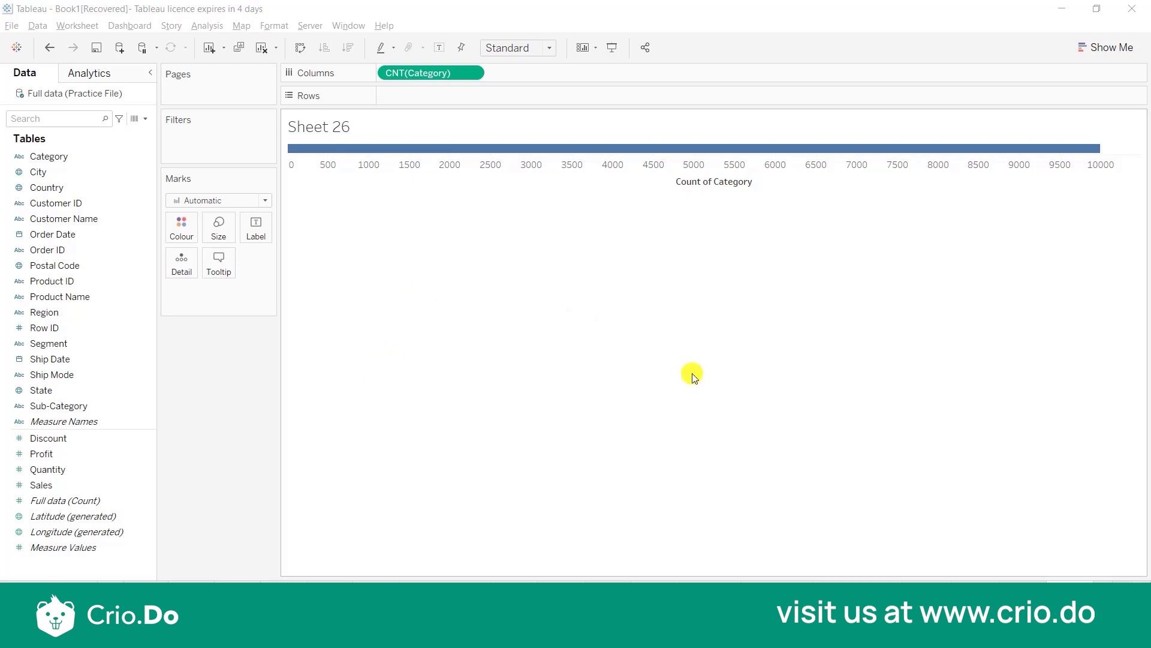
left_click(474, 75)
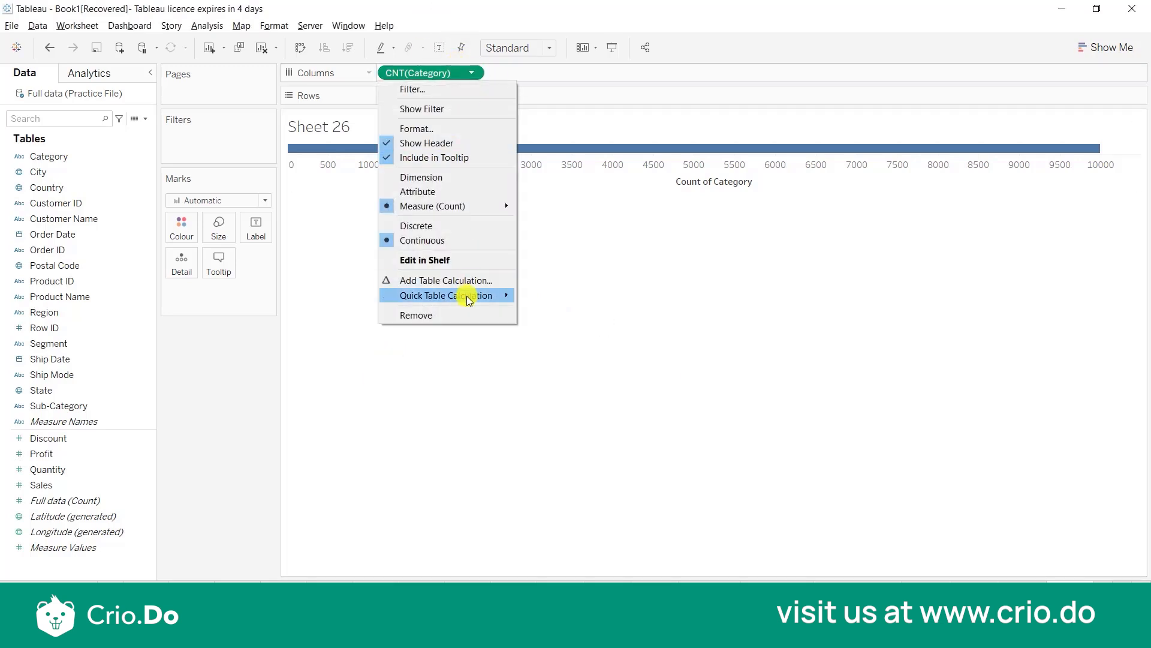
left_click(462, 311)
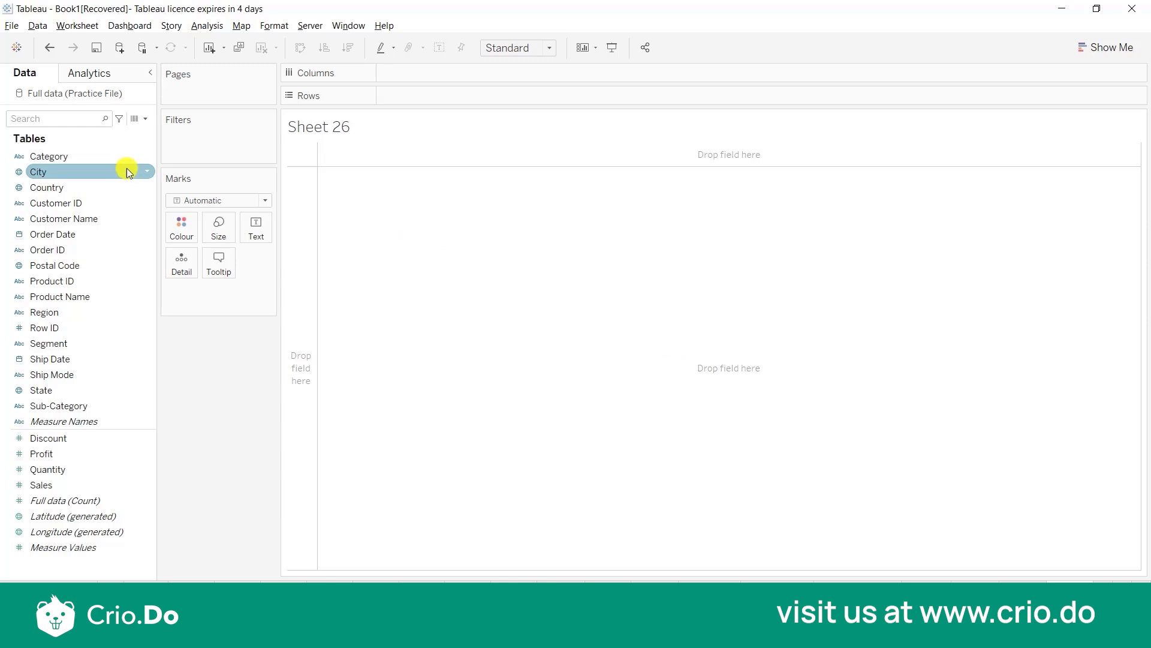
Step: Place Category and Sub-Category on the rows of Sheet 26
left_click(95, 157)
double_click(94, 157)
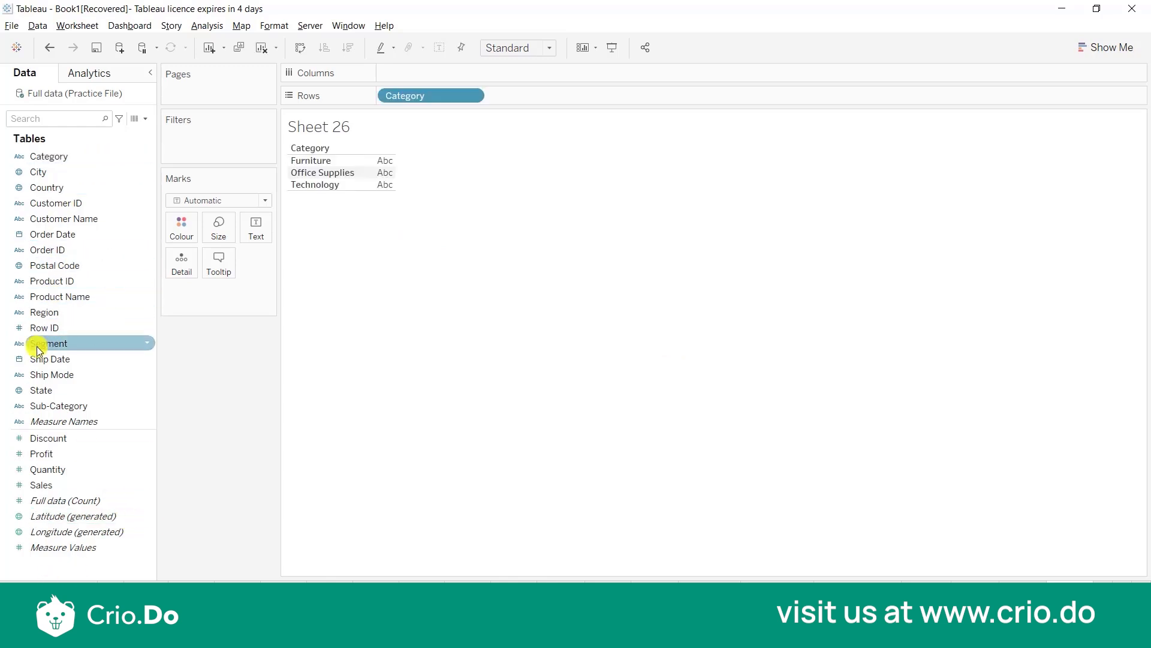
double_click(41, 406)
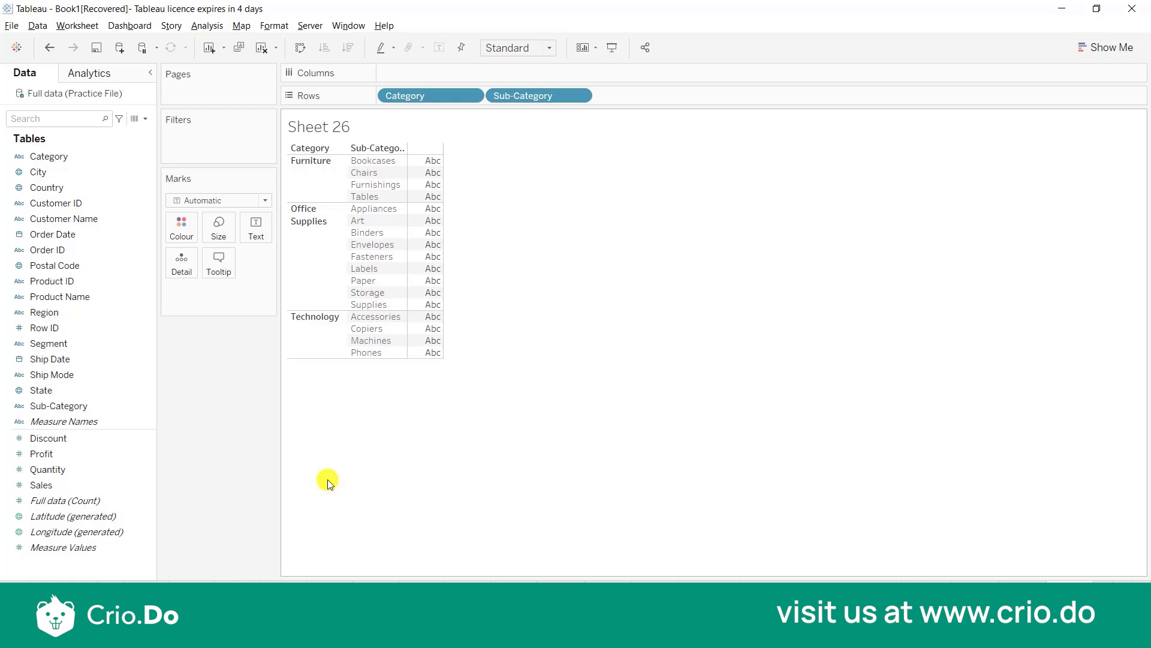
Step: Remove Sub-Category and Category from the rows to empty the sheet
left_click(579, 97)
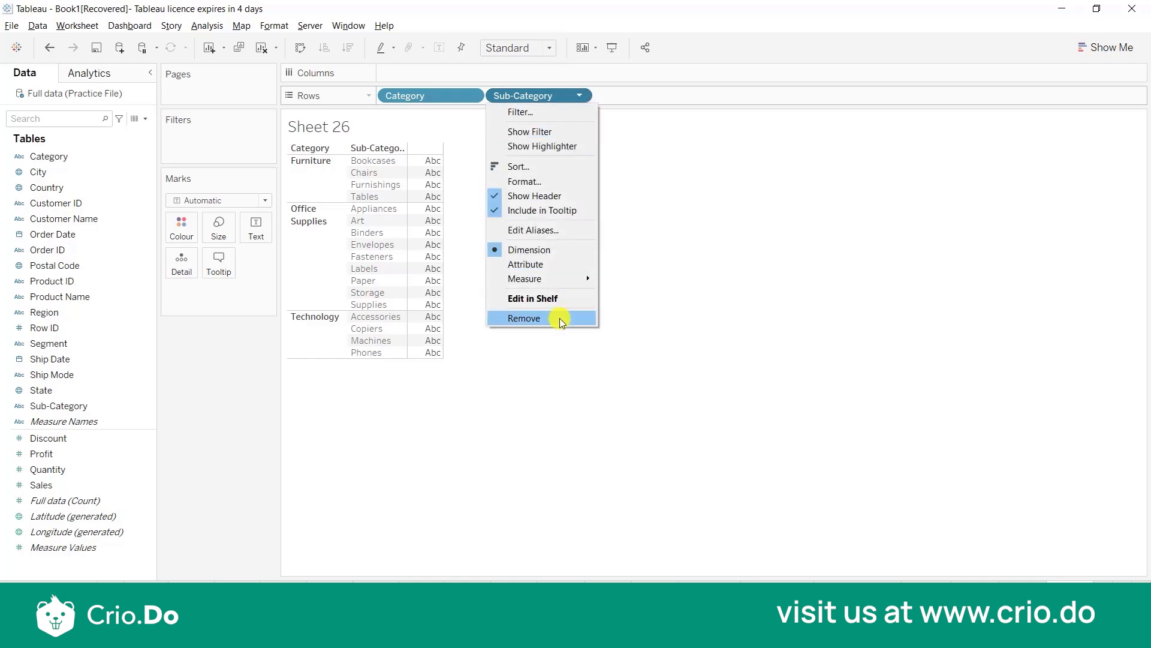
left_click(560, 317)
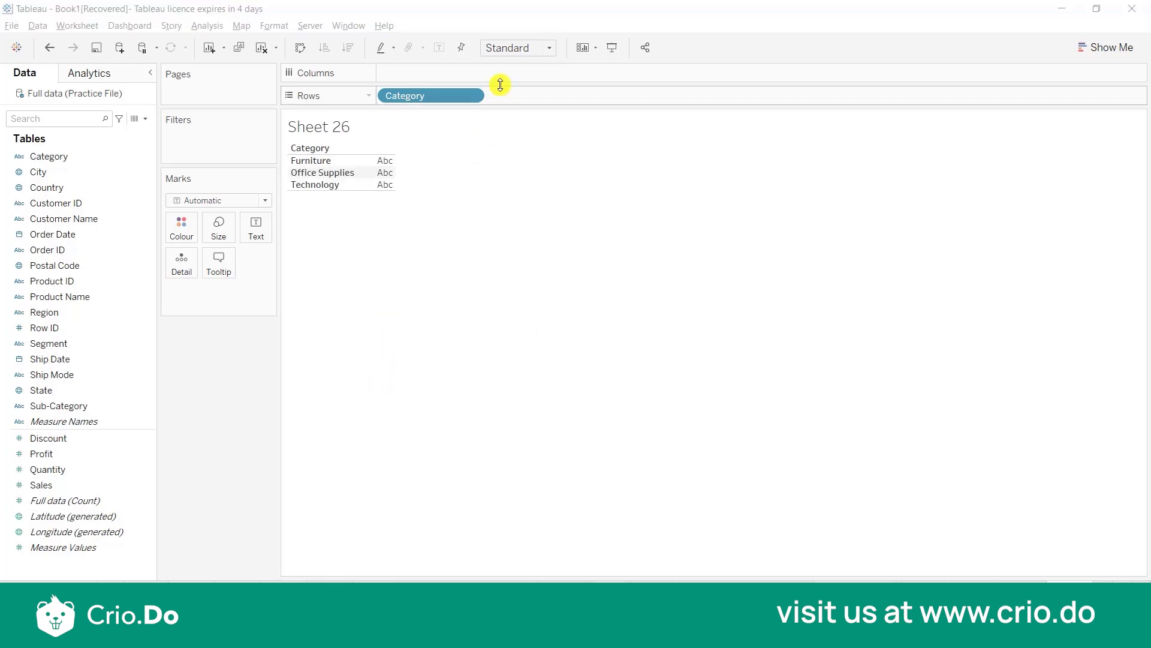
left_click(471, 96)
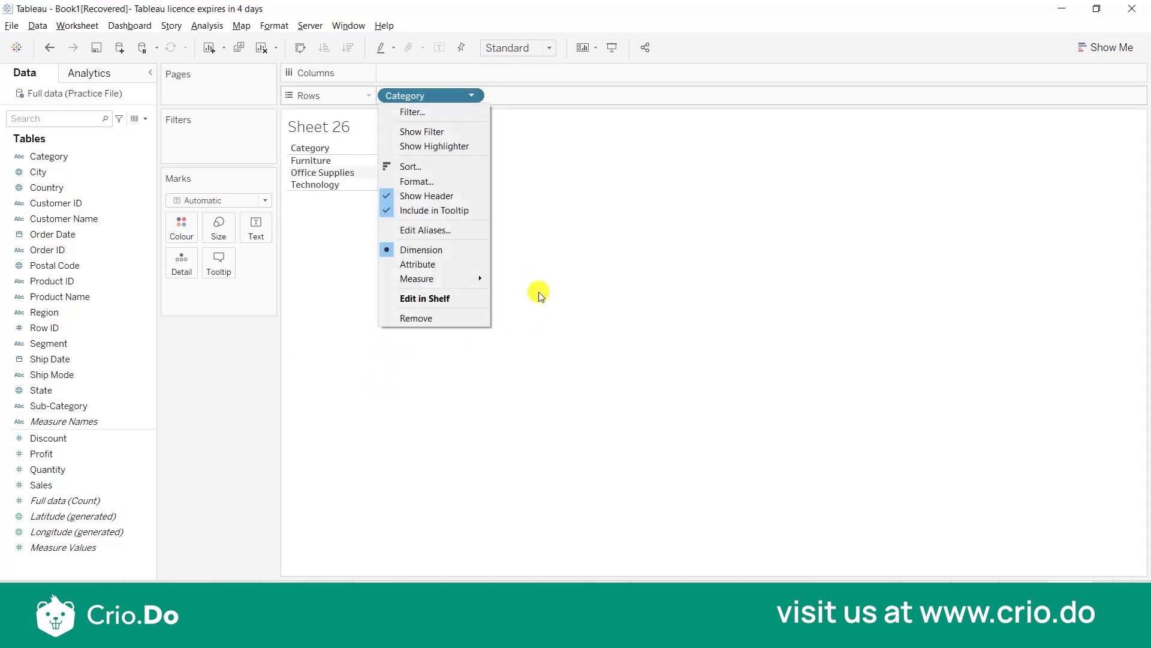
left_click(477, 316)
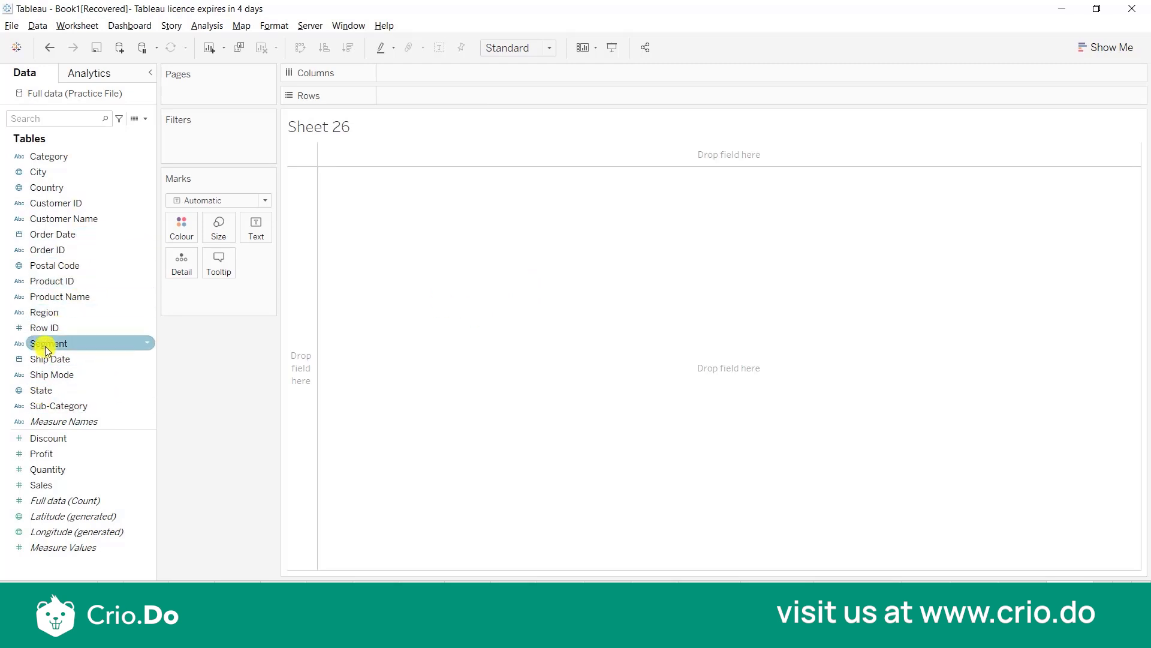
Step: Build a table with Segment and Region on the columns and the year of Ship Date on the rows
left_click_drag(44, 345, 422, 77)
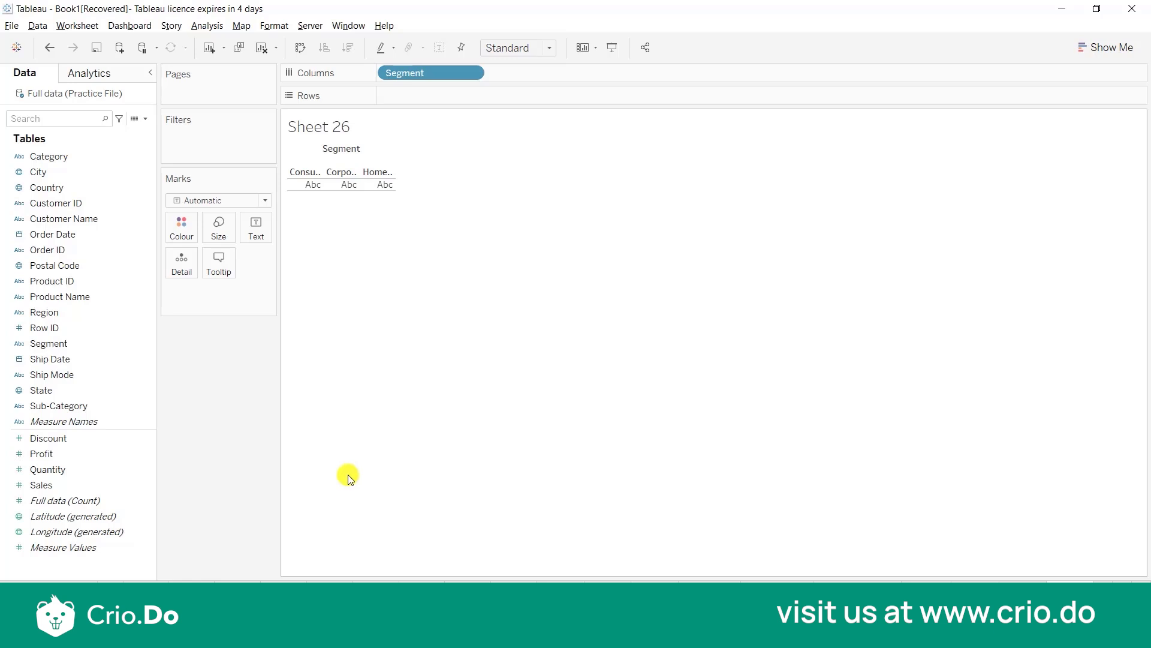
left_click(43, 343)
left_click(41, 314)
left_click_drag(41, 315, 538, 73)
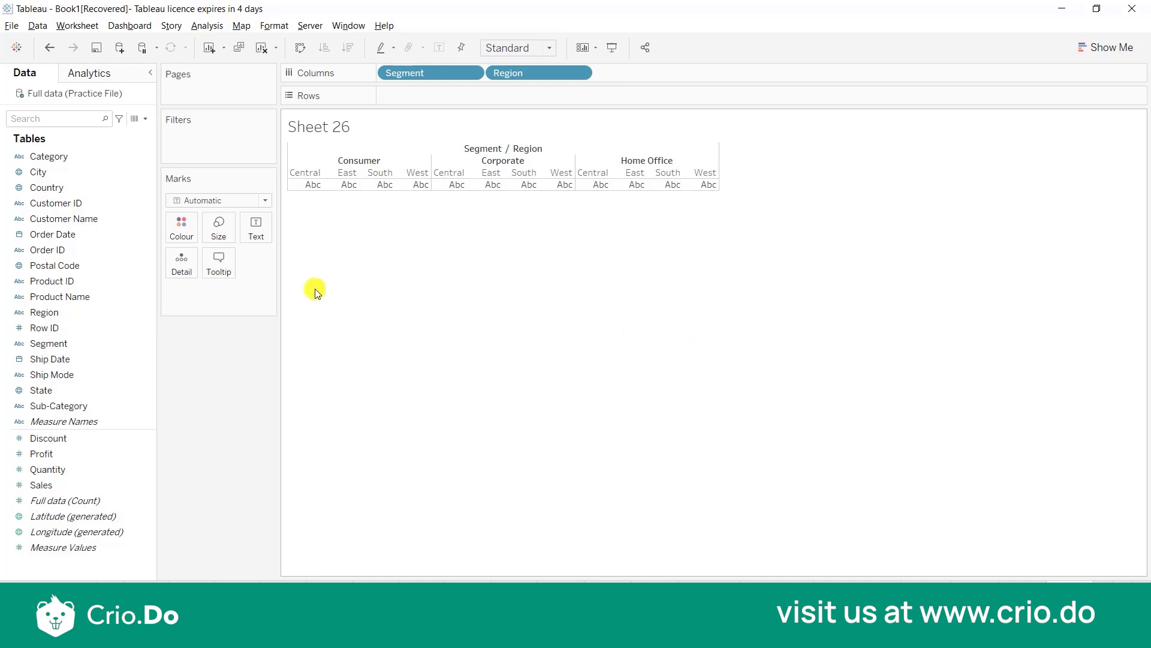
left_click(51, 358)
left_click_drag(51, 358, 419, 93)
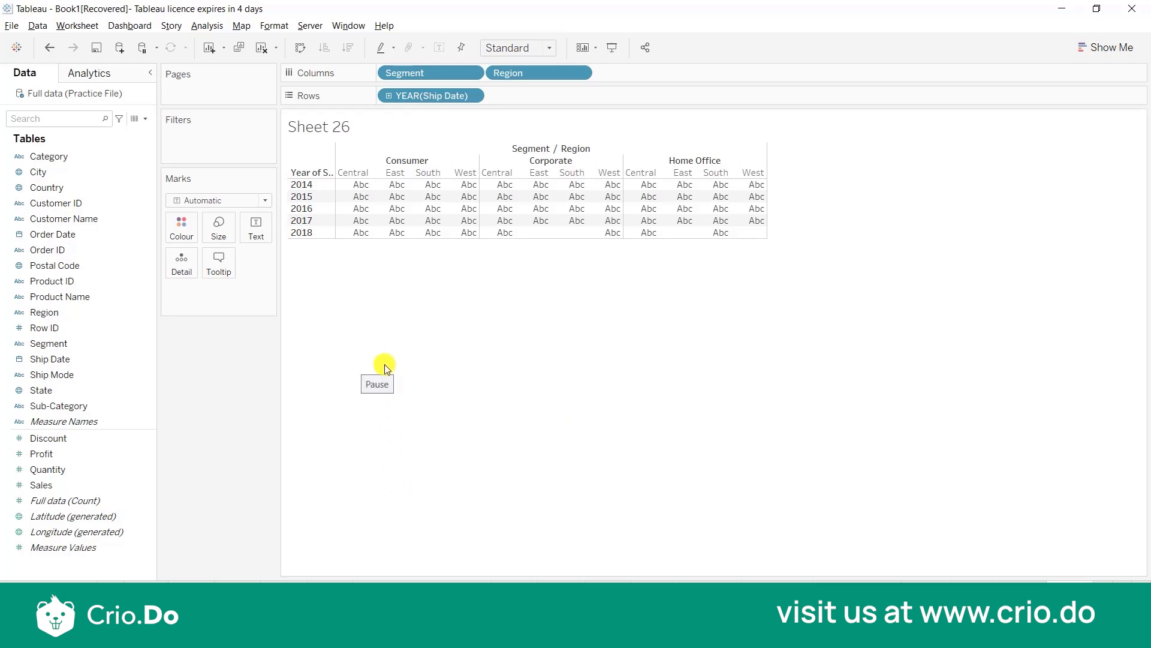
Step: Try colouring the table's marks by State and remove State from the marks
left_click(96, 233)
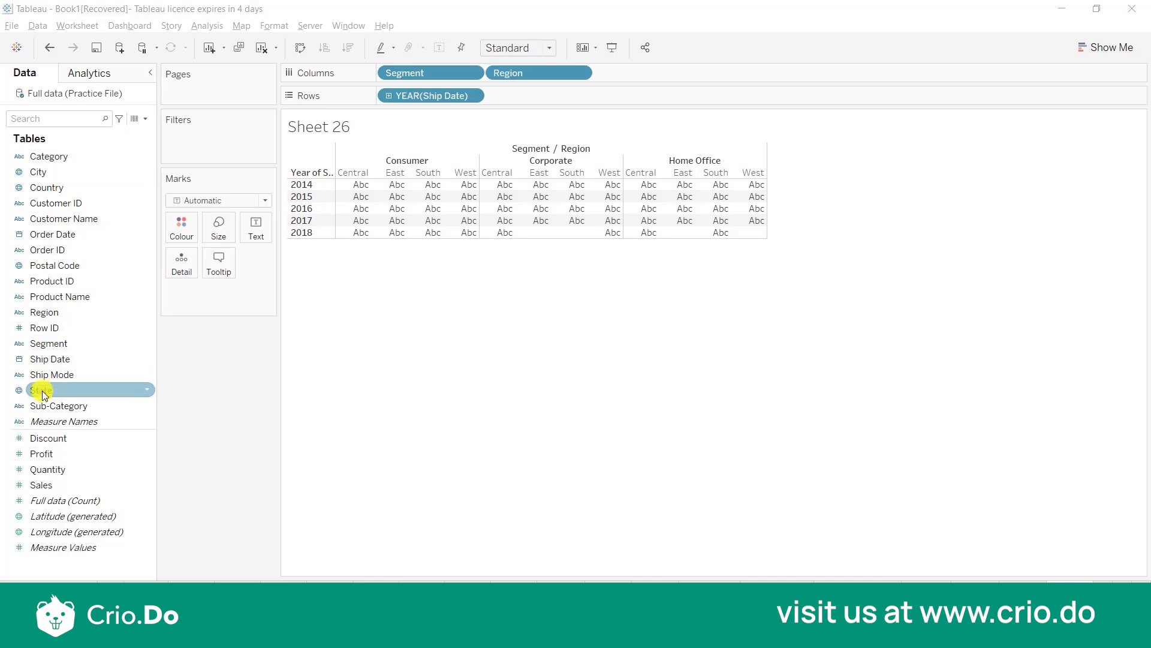
left_click_drag(39, 389, 182, 226)
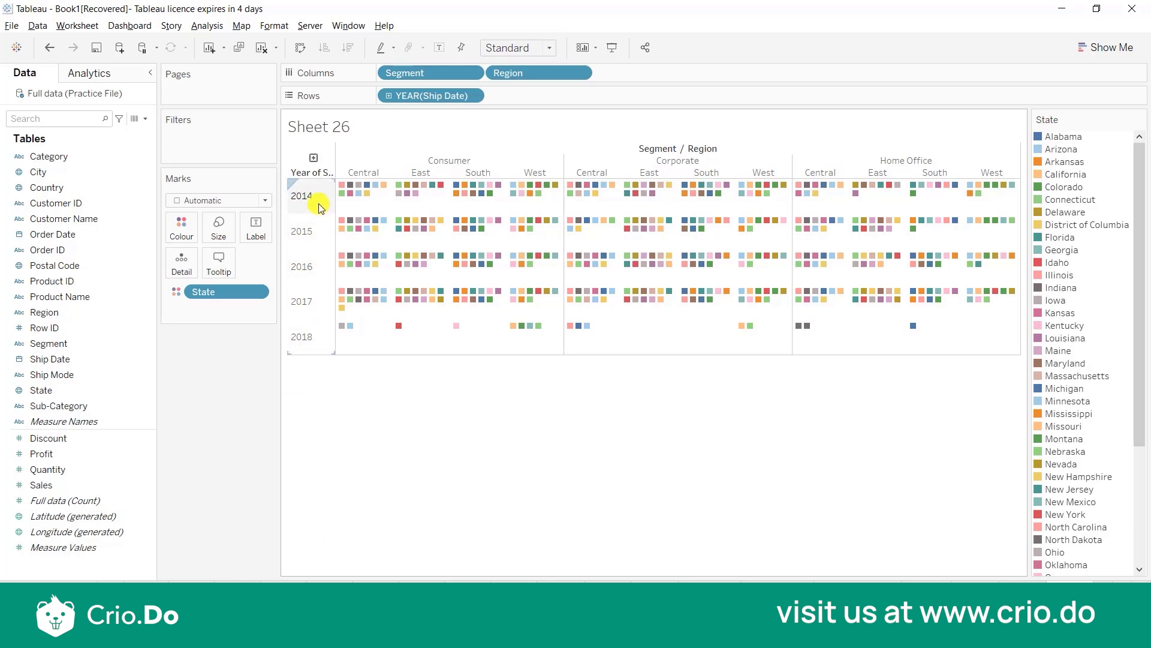
mouse_move(359, 184)
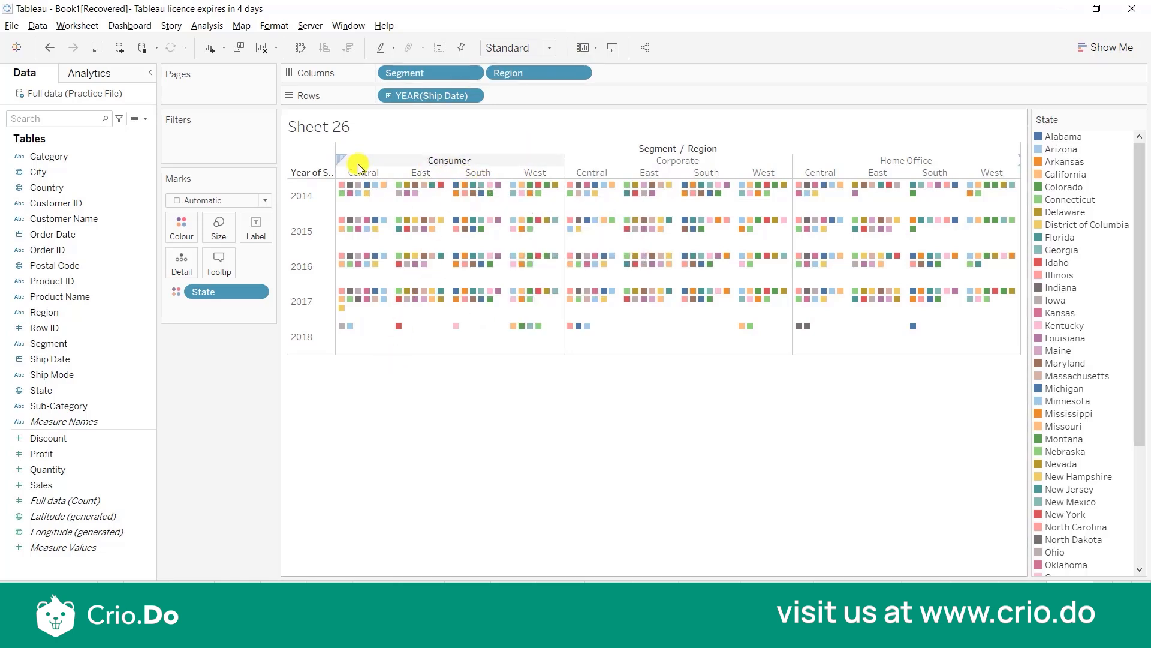
left_click(259, 291)
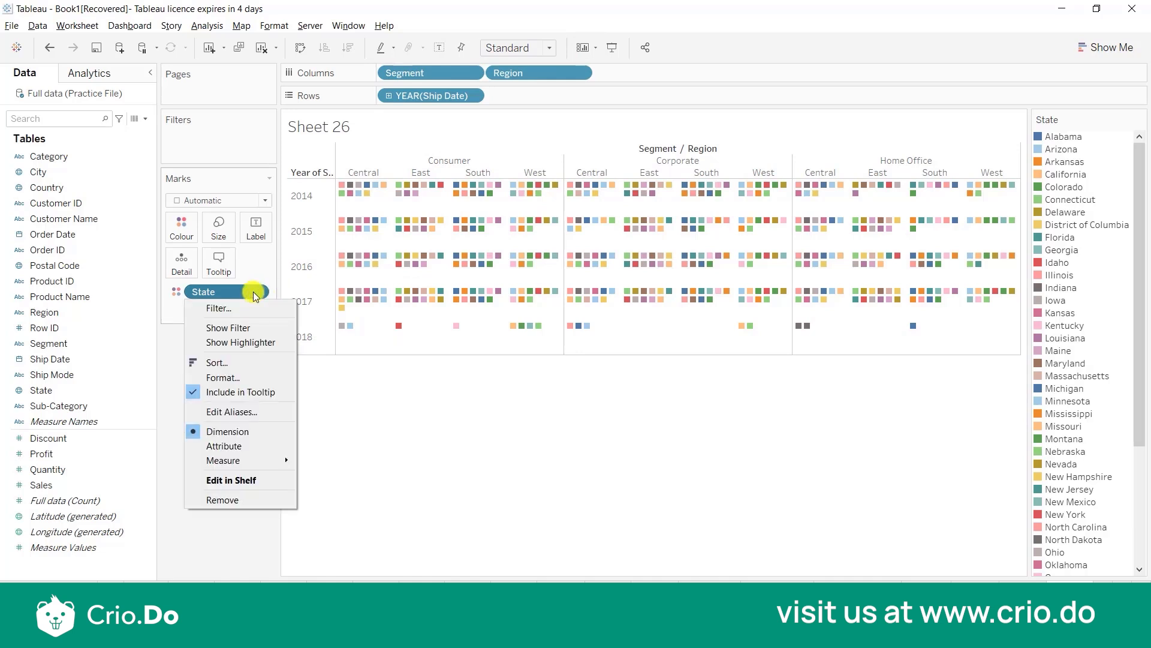
left_click(223, 504)
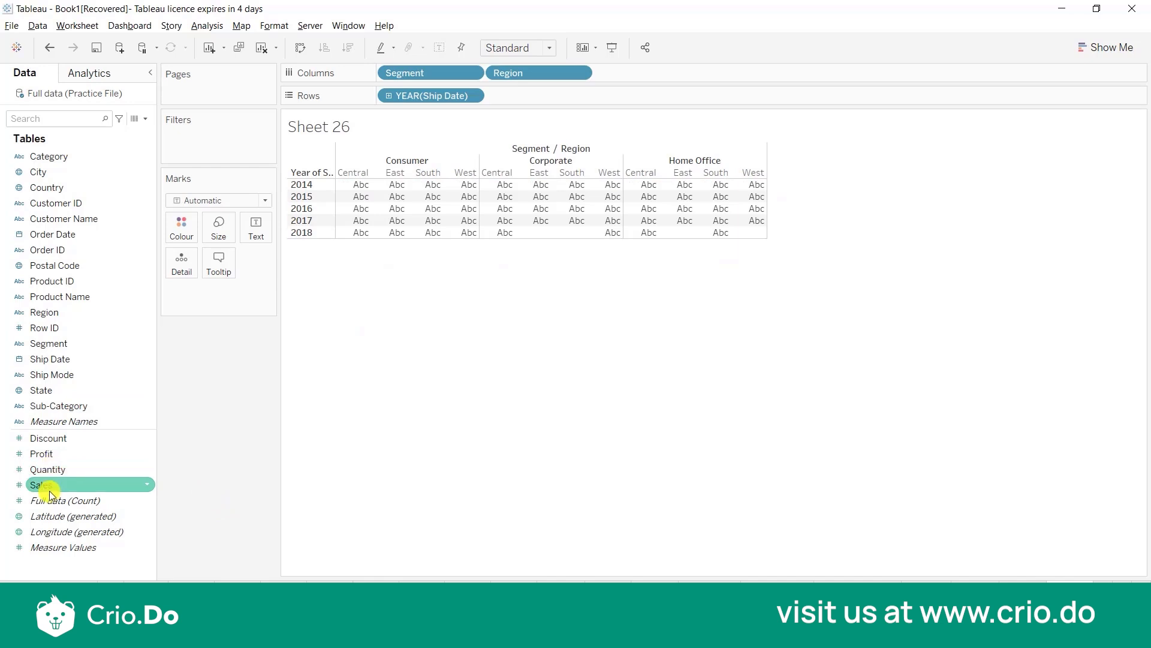
Step: Fill the table cells with the sum of Sales as text
left_click_drag(45, 485, 254, 235)
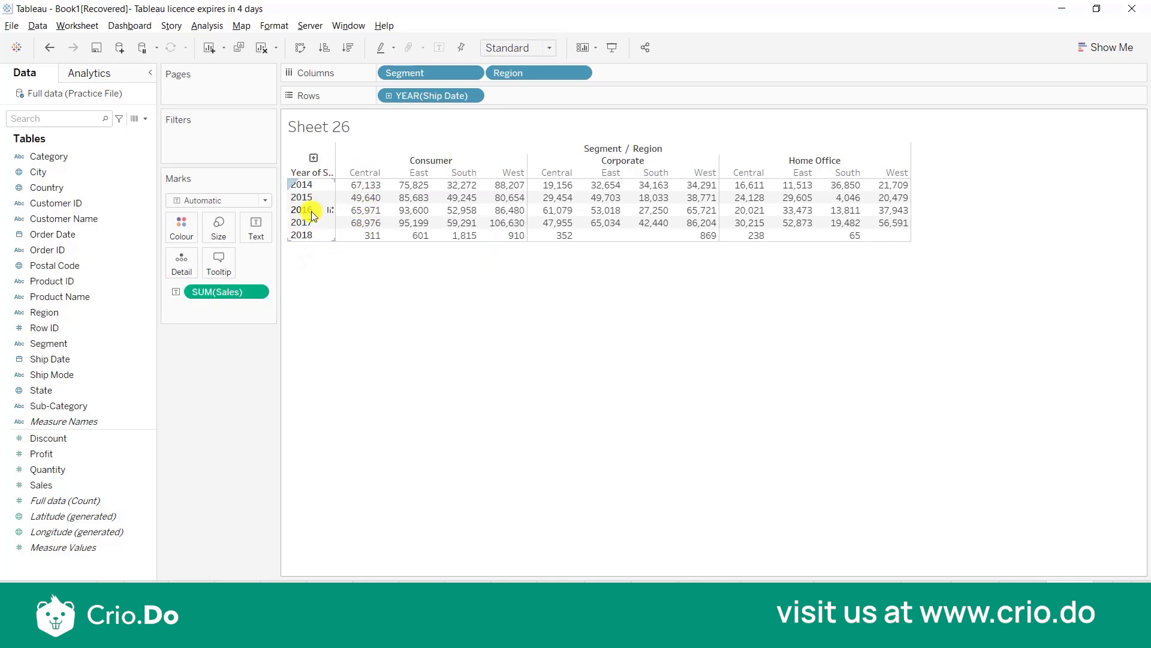
mouse_move(380, 223)
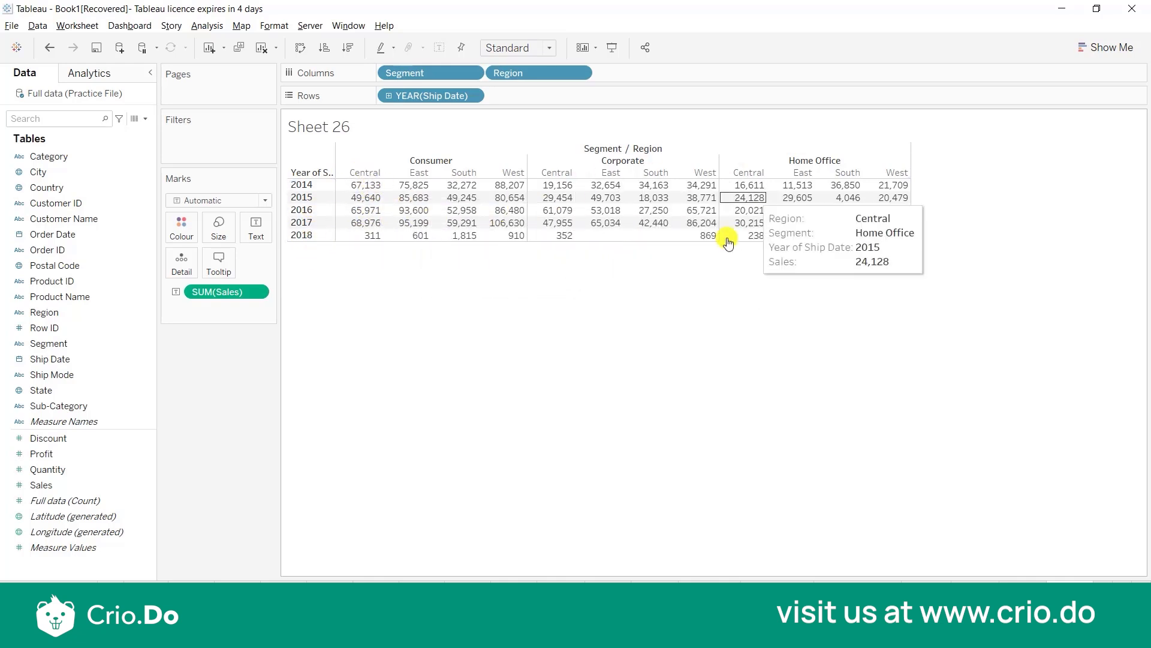
Step: Try removing Region from the columns and undo the removal
left_click(580, 73)
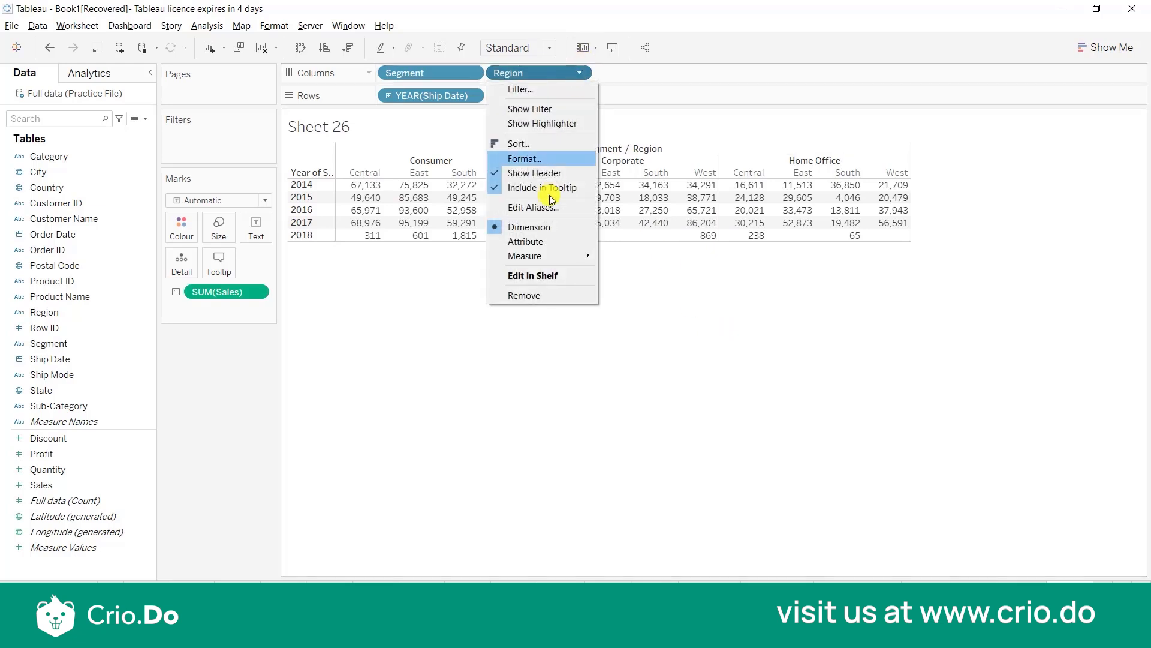
left_click(537, 294)
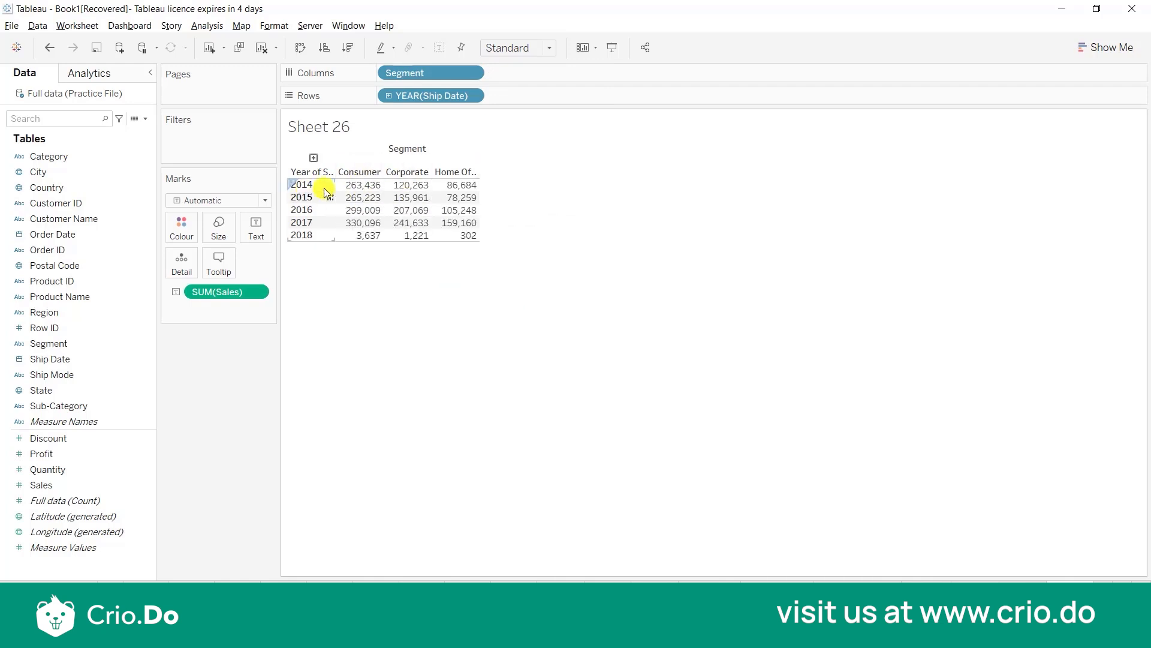
left_click(46, 47)
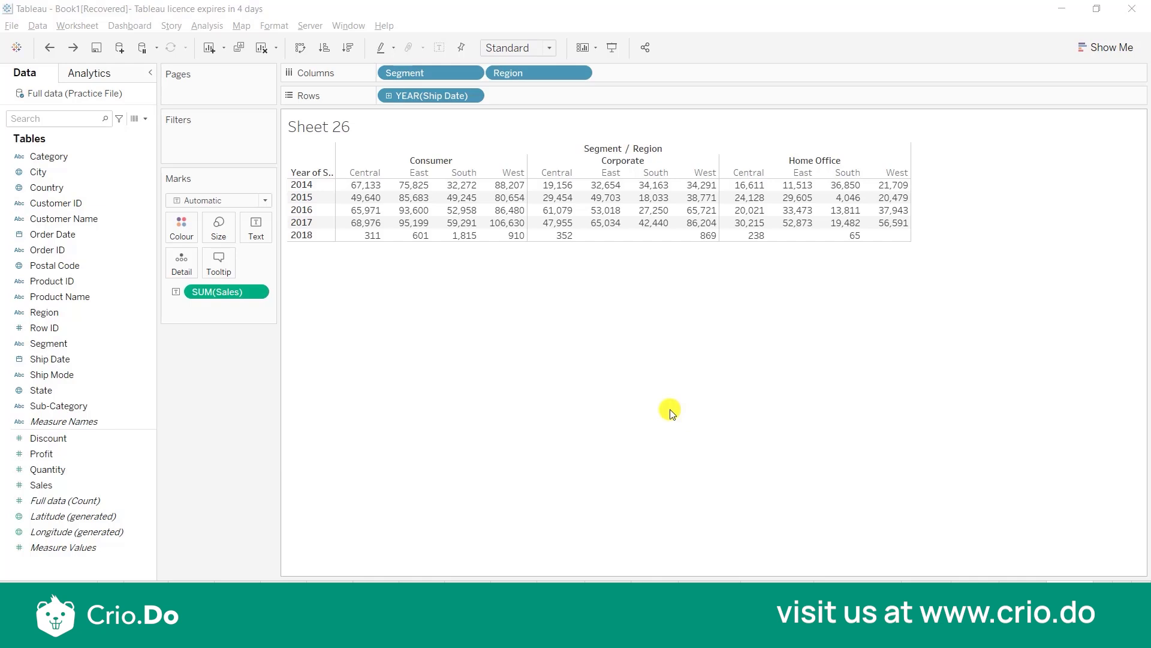
Step: Turn the table into bar charts by moving the sum of Sales to the rows and adding Profit beside it
left_click_drag(217, 292, 567, 89)
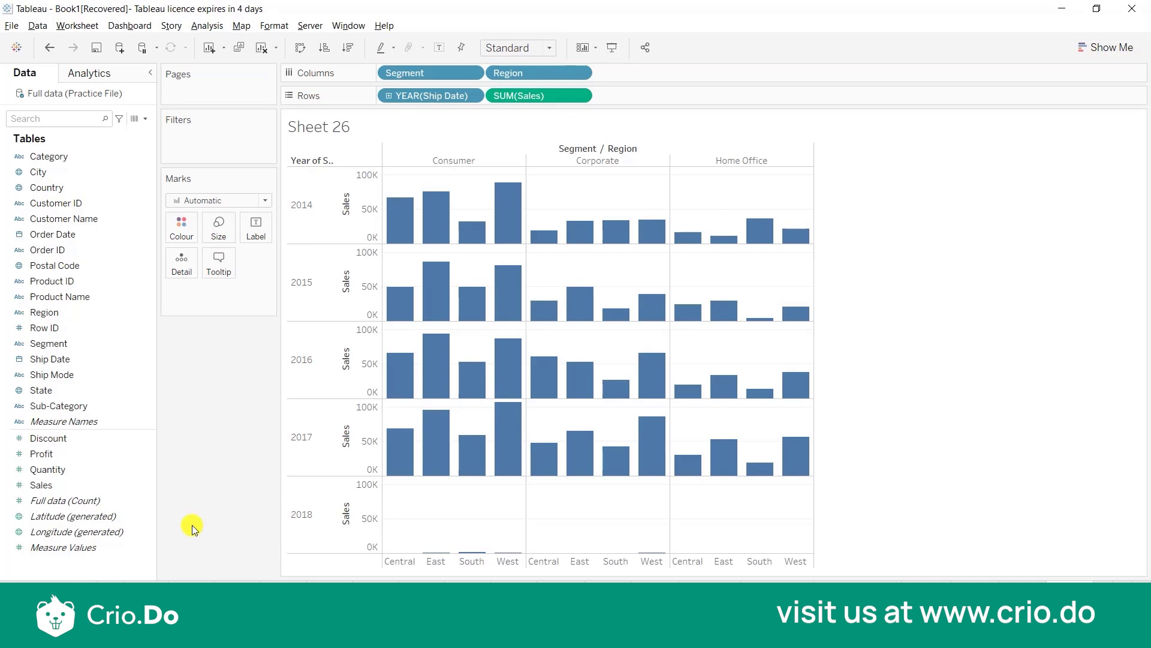
left_click(55, 469)
left_click_drag(65, 456, 656, 102)
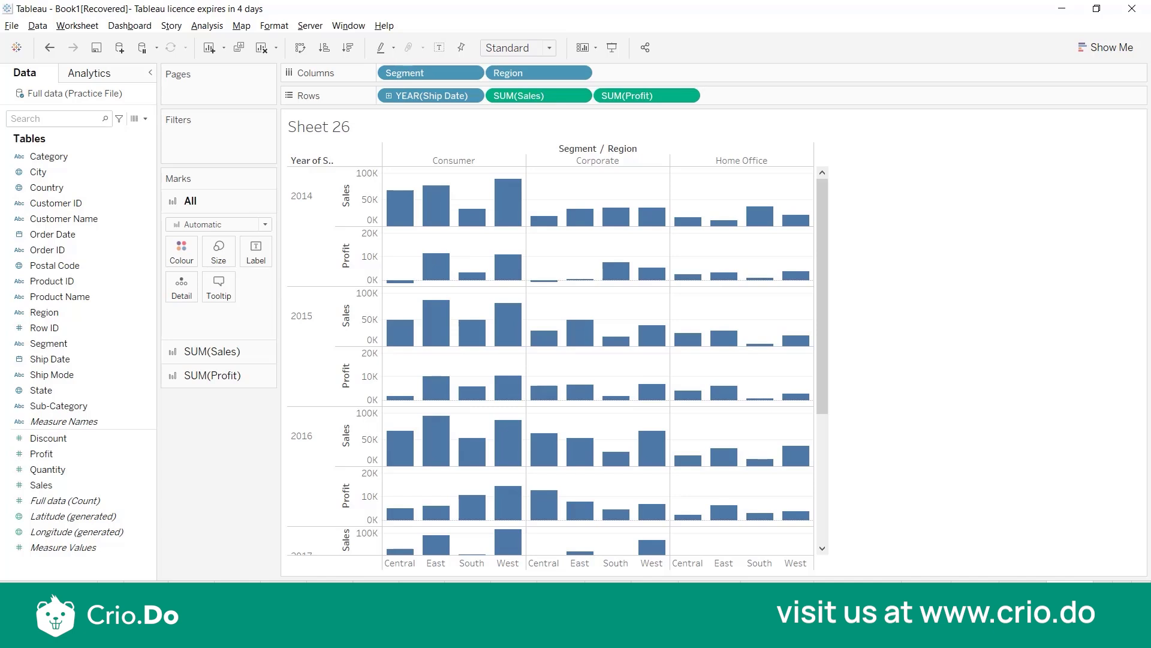
mouse_move(538, 495)
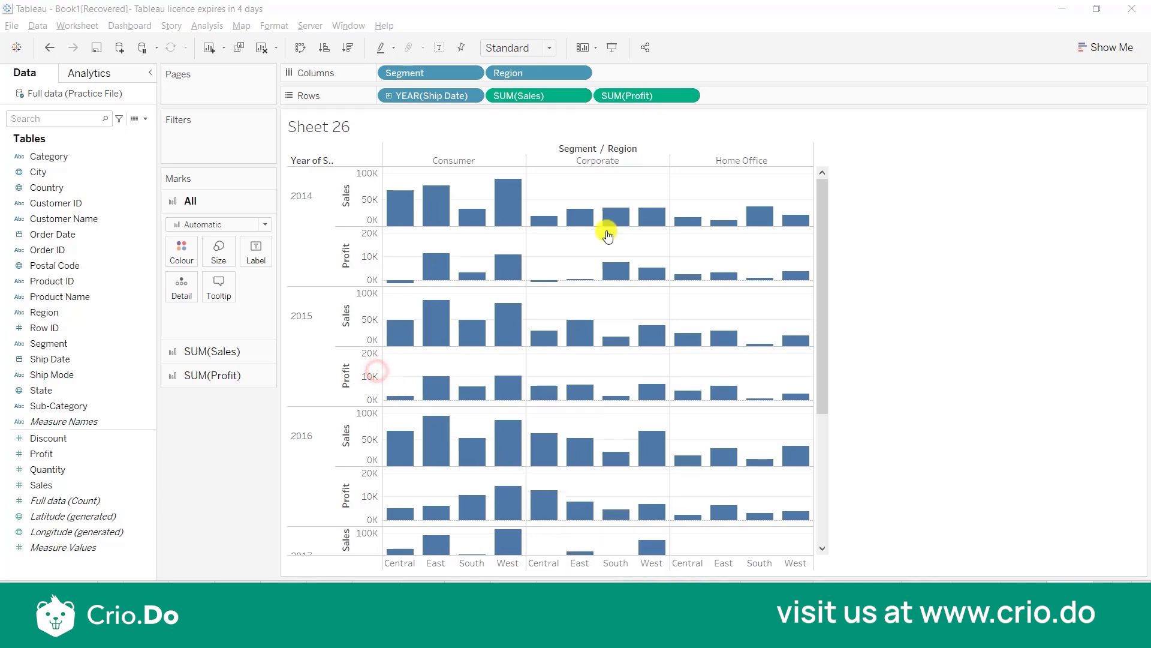
mouse_move(683, 274)
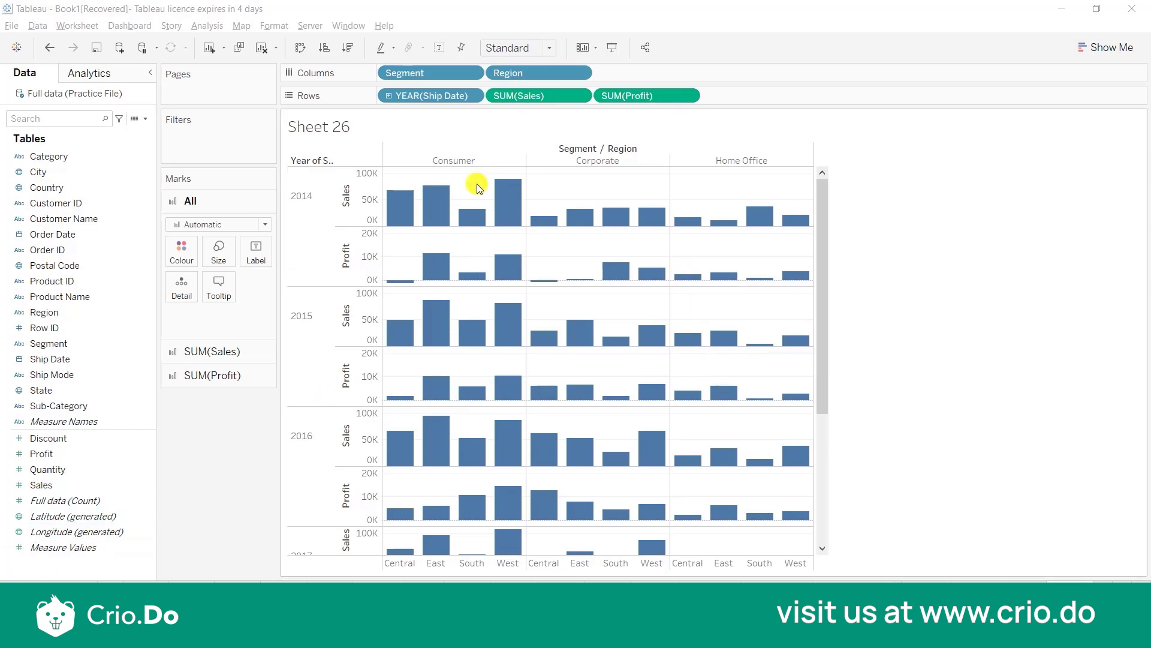
Step: Enable Show Missing Values for the year of Ship Date on the rows and check the setting
left_click(475, 95)
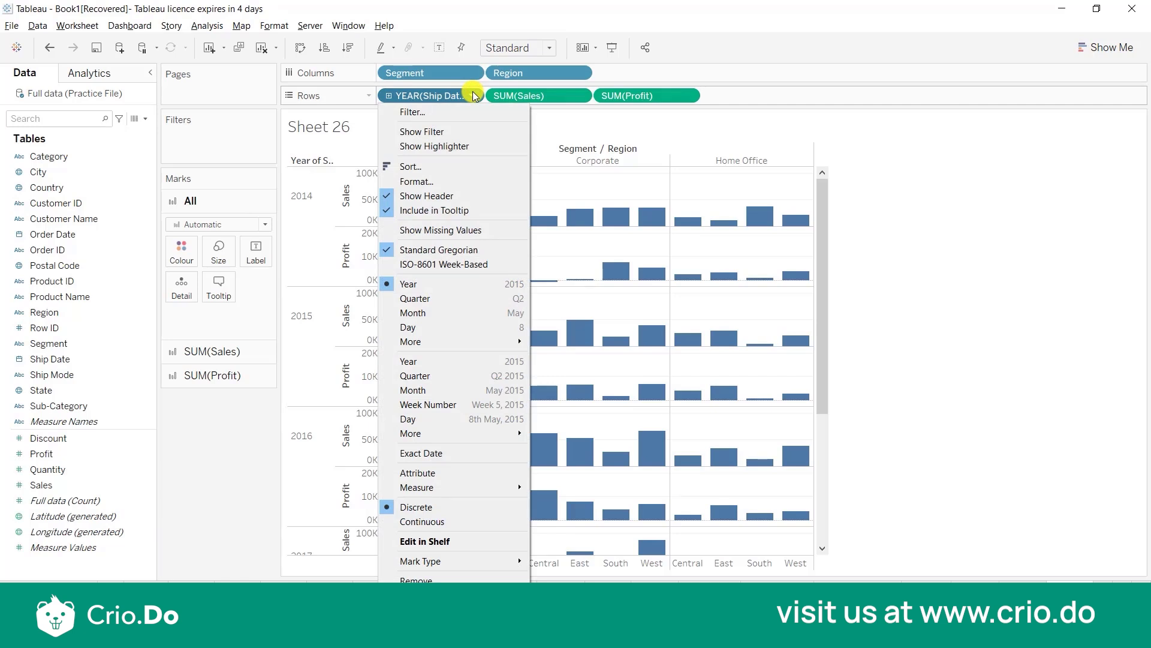
left_click(423, 233)
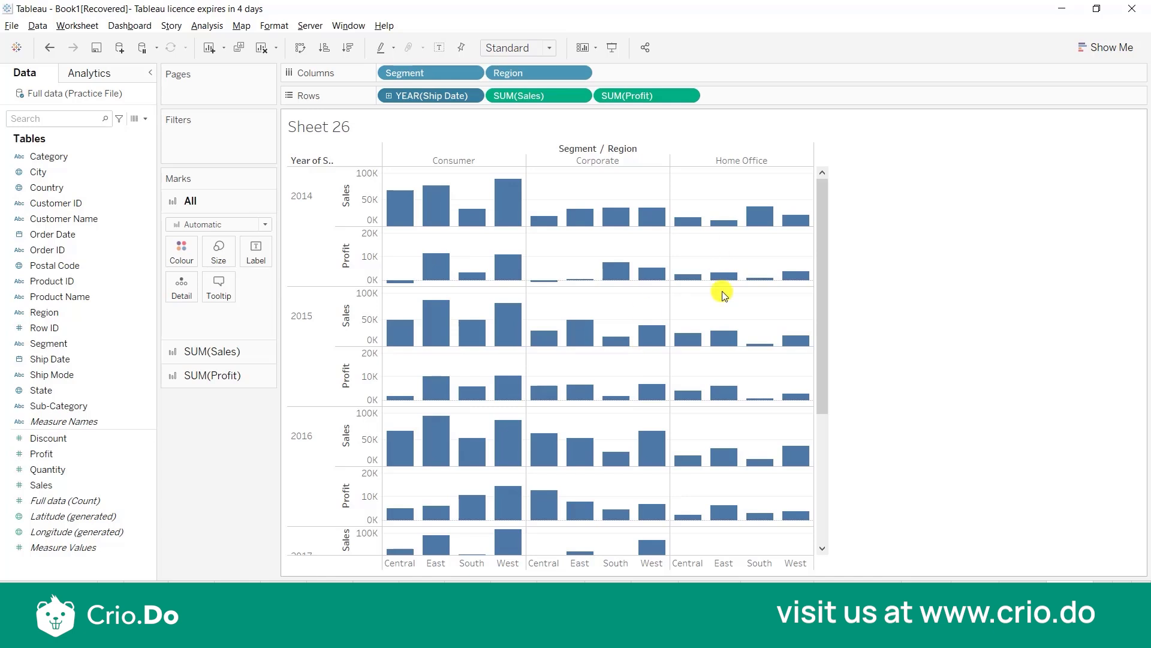
left_click(471, 96)
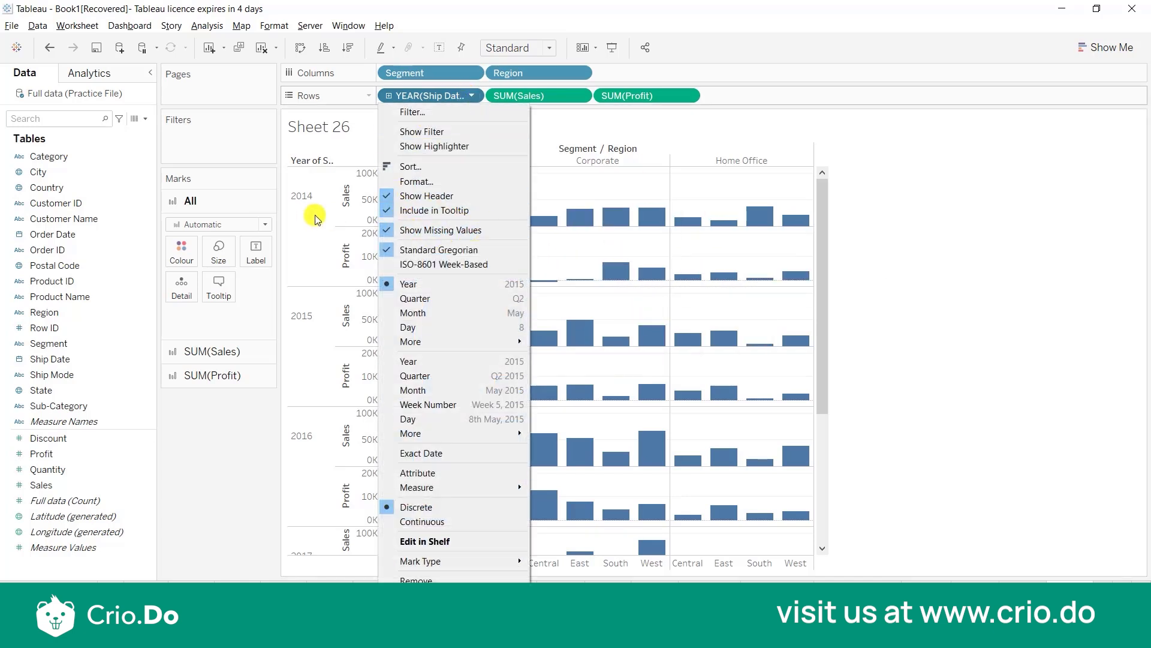
left_click(572, 128)
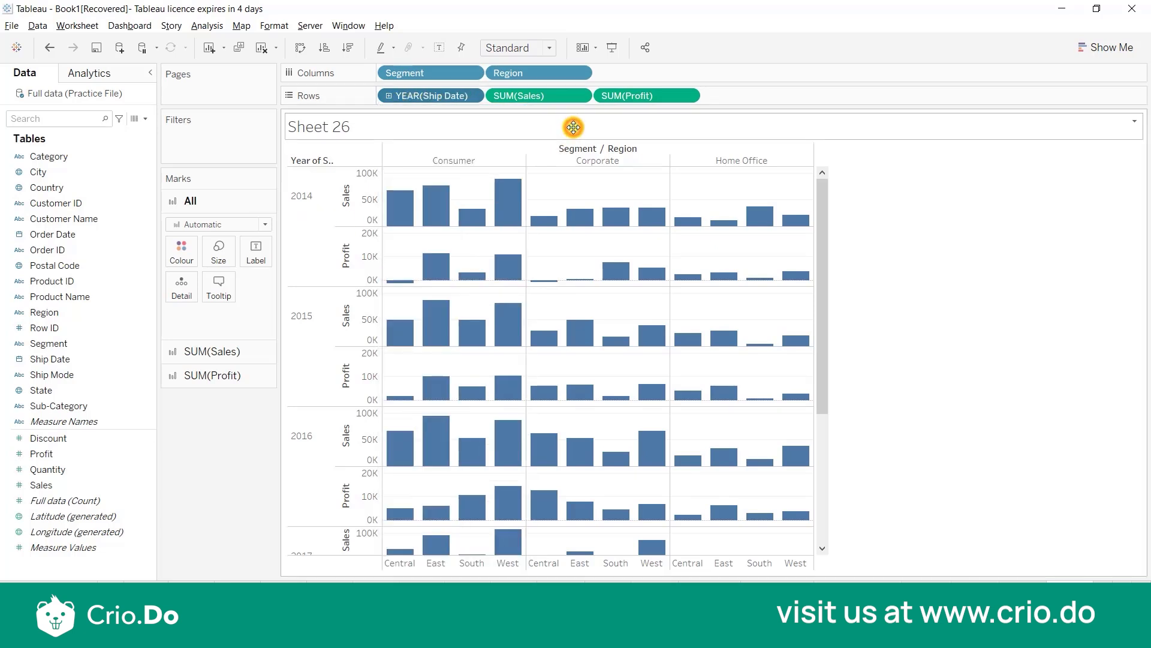
Step: Compare the options offered for the Segment and Region fields with those for the year of Ship Date
left_click(473, 70)
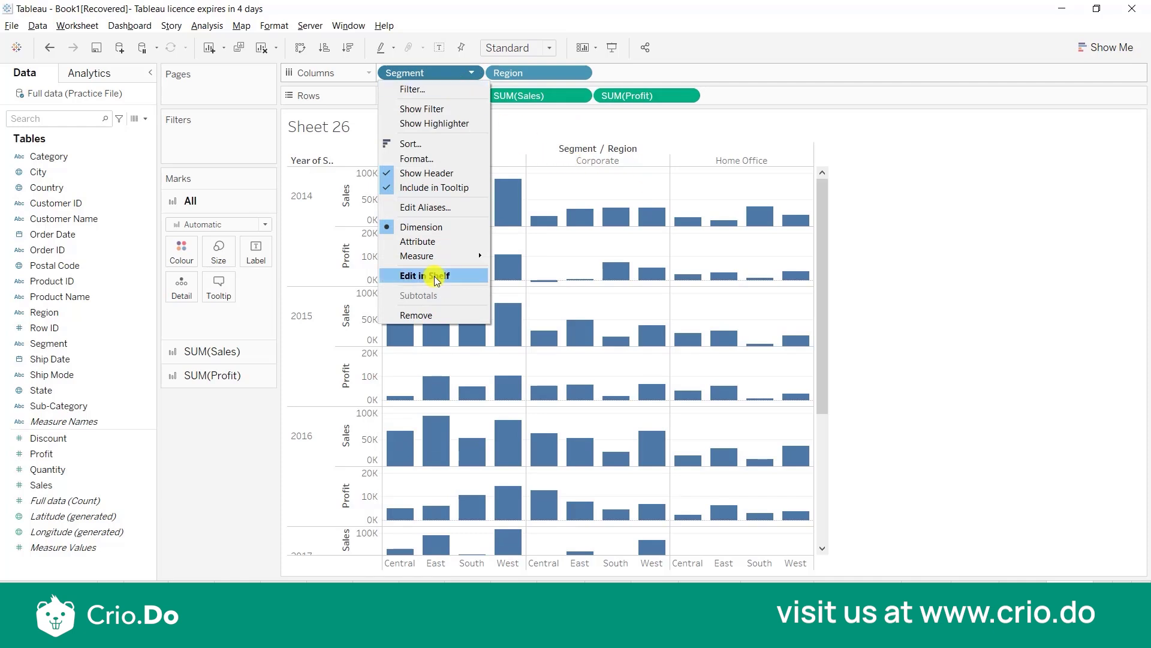
left_click(894, 282)
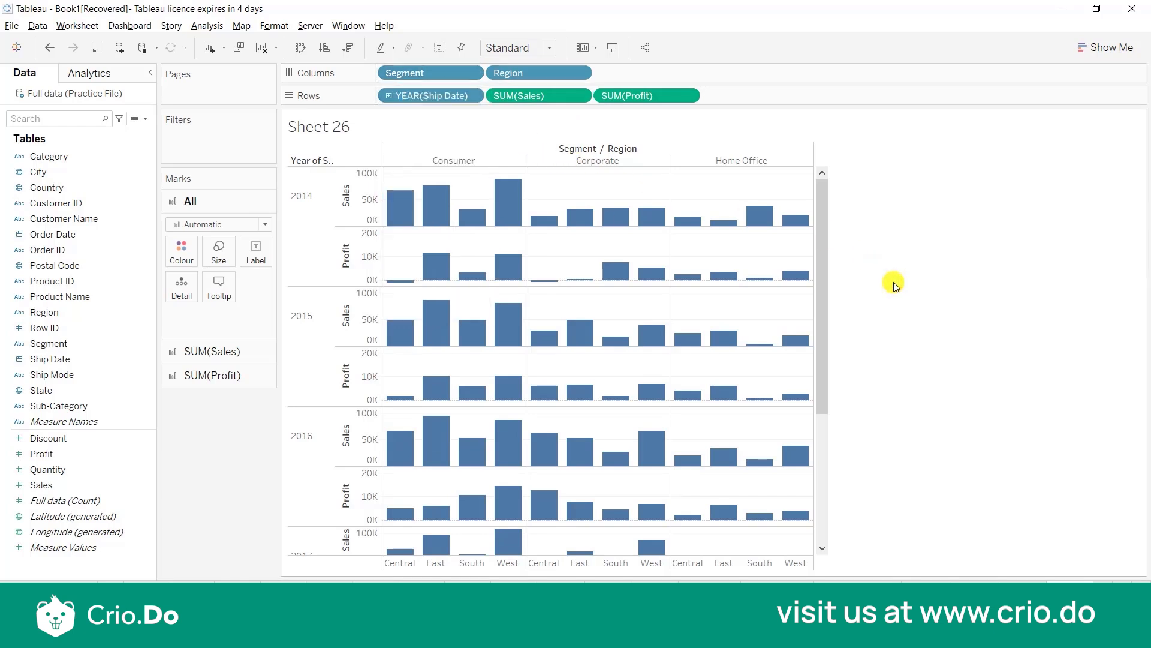
left_click(590, 72)
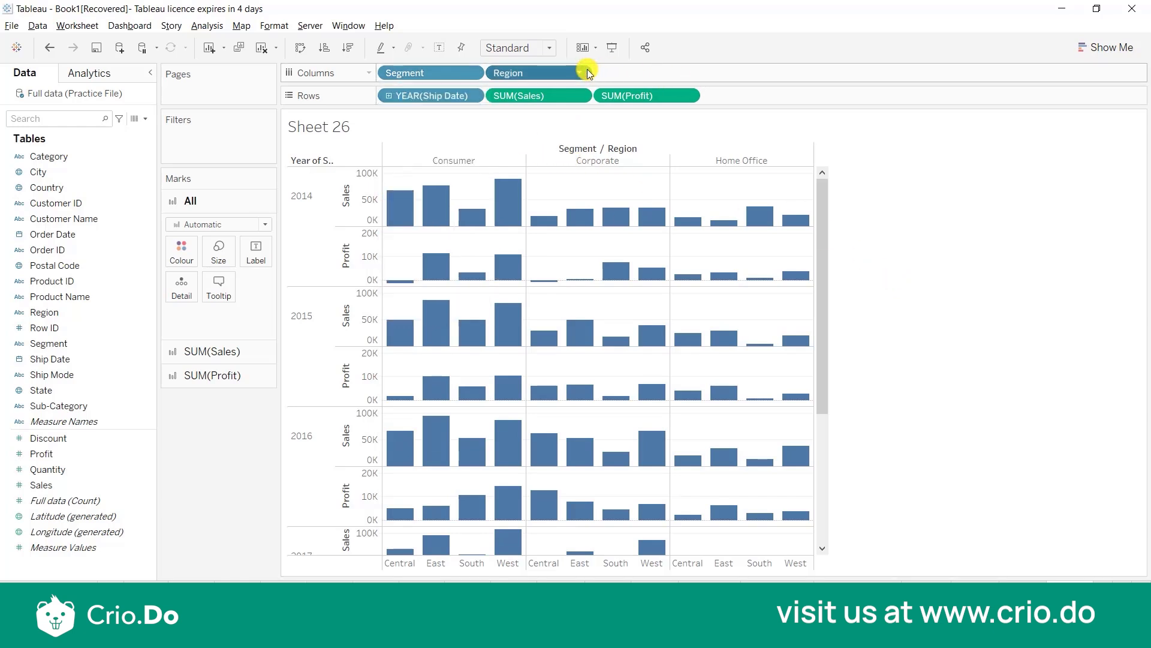
left_click(471, 96)
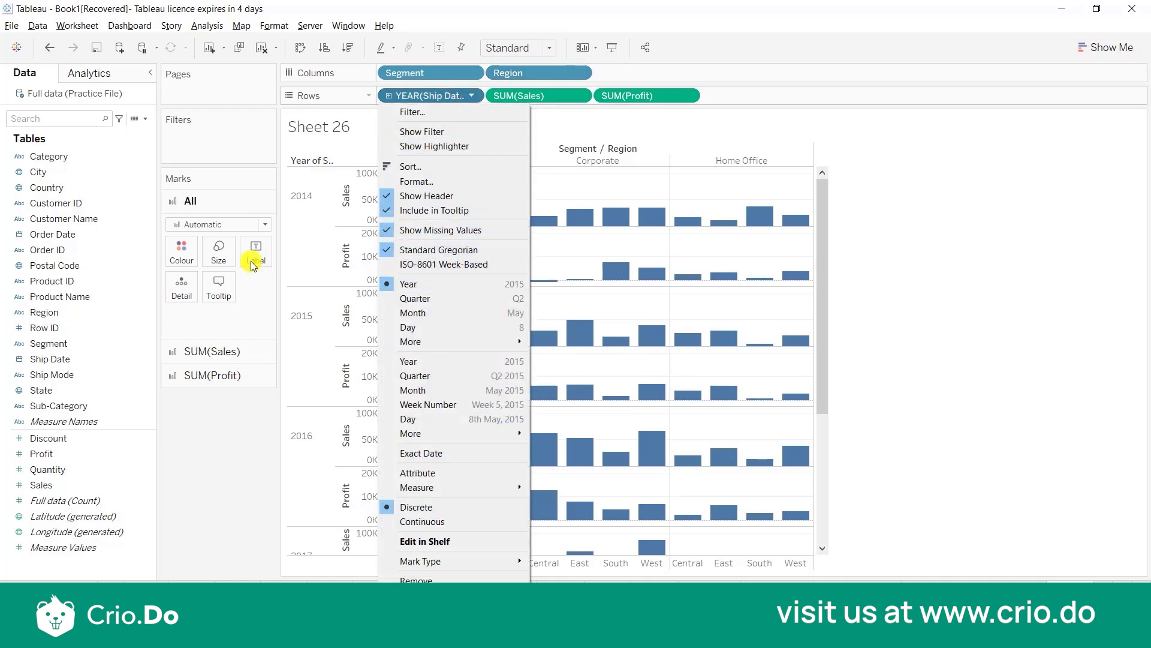
left_click(598, 204)
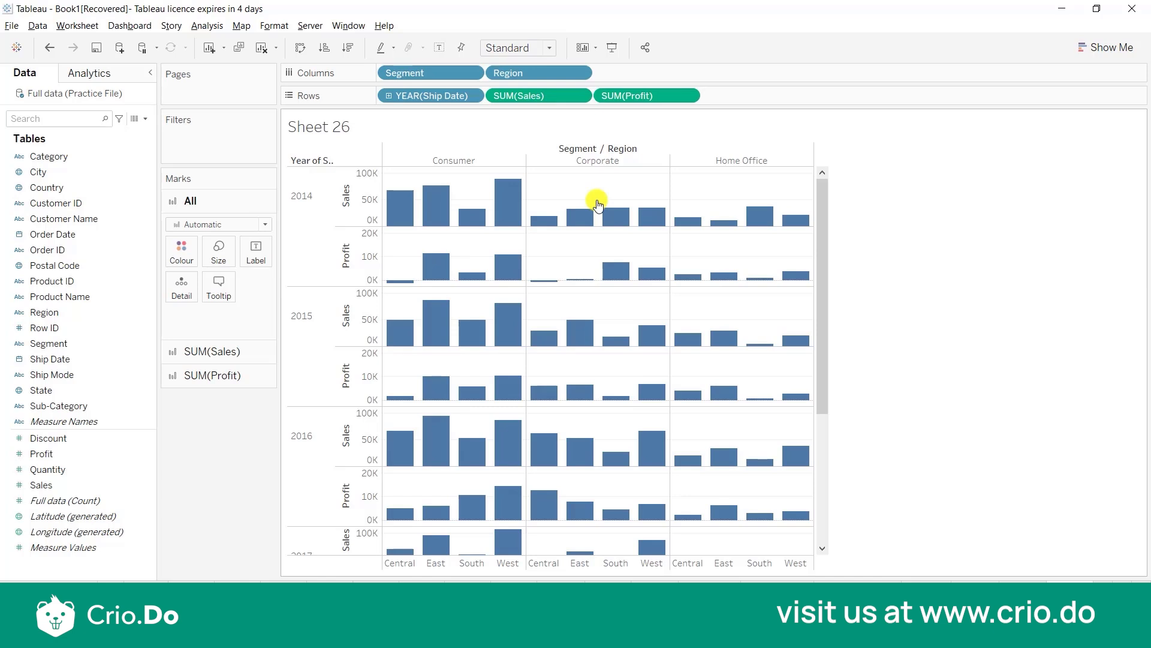
mouse_move(750, 282)
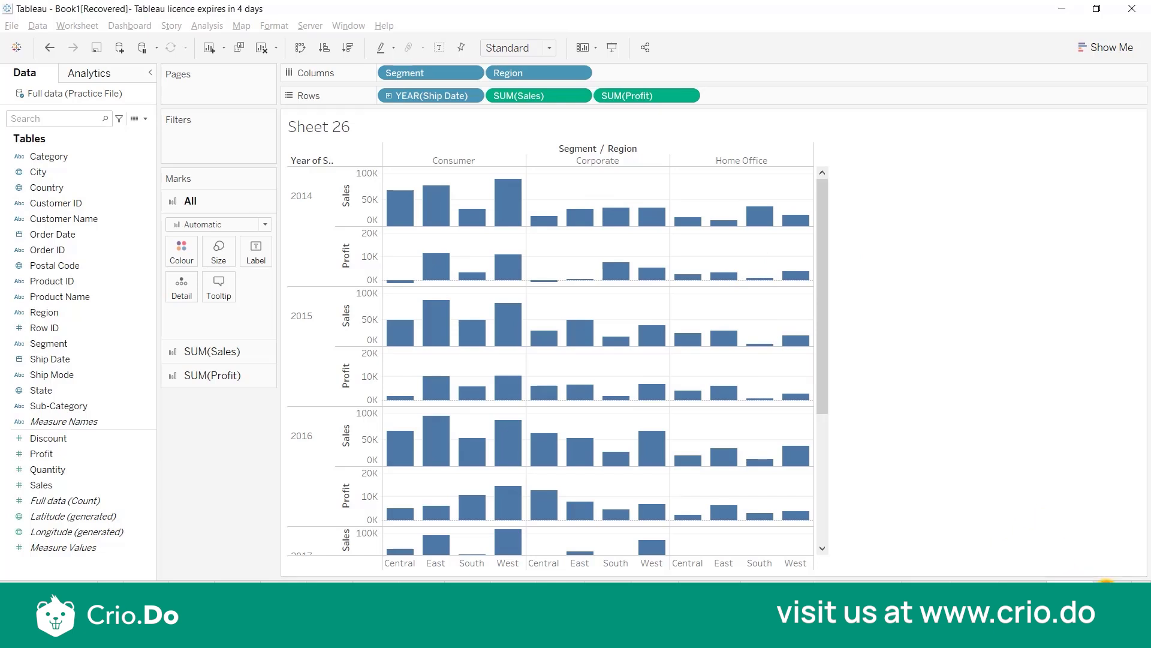
Step: Create a new worksheet and build a bar chart with Segment in the rows and the sum of Sales in the columns
left_click(1106, 582)
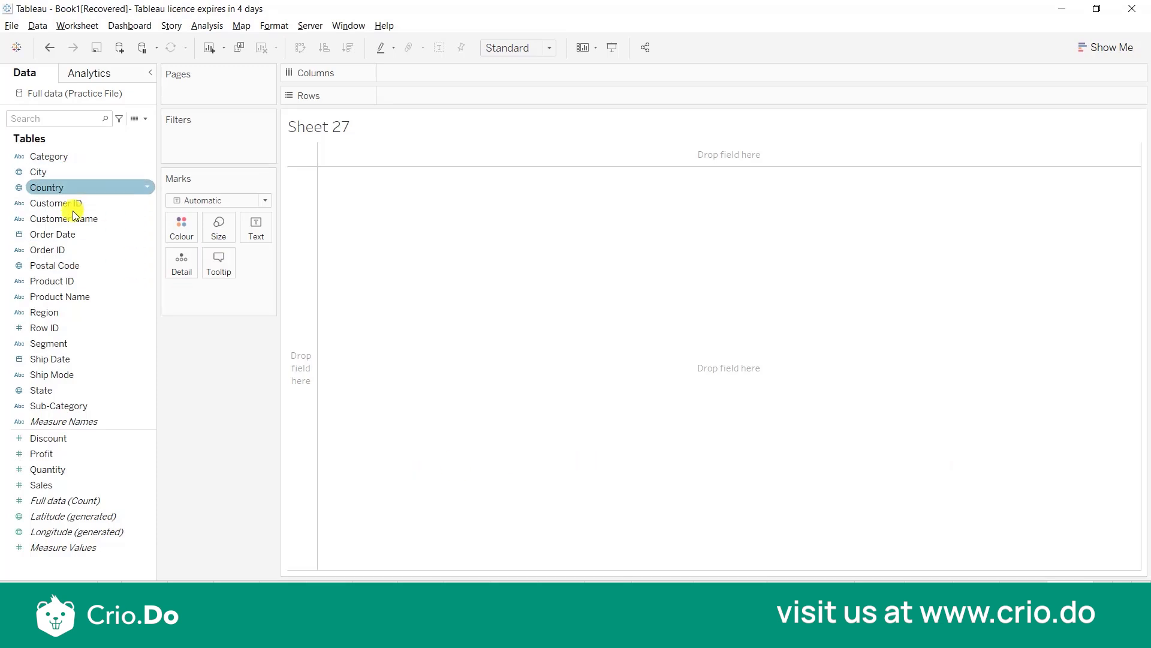
left_click_drag(58, 347, 448, 97)
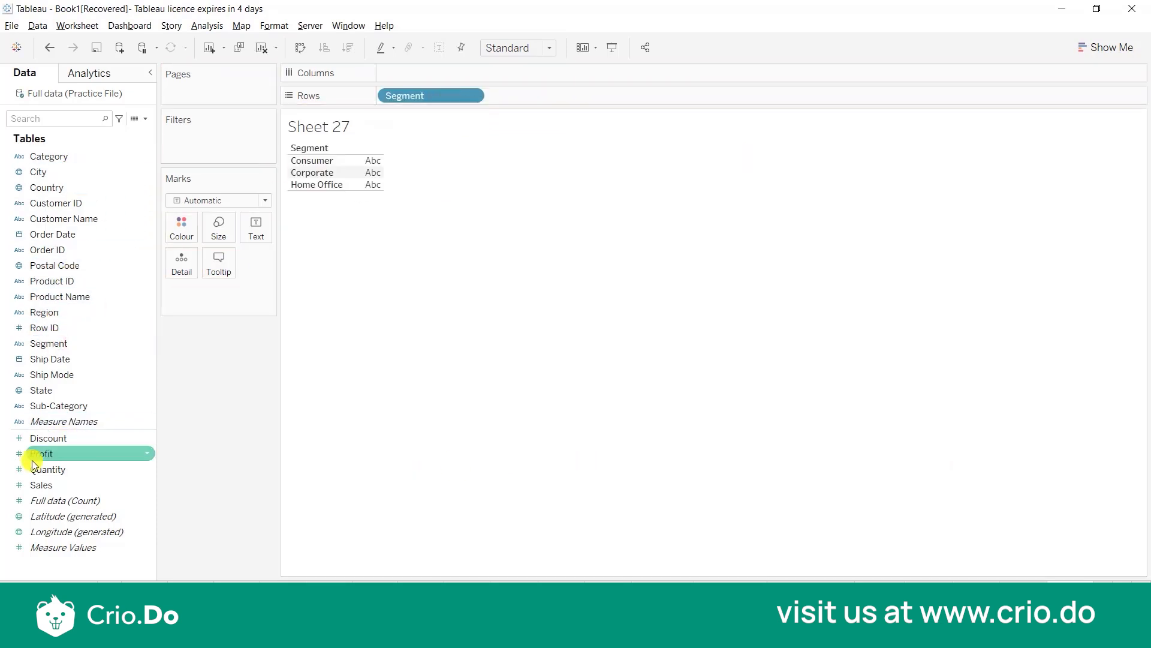
left_click_drag(33, 484, 401, 73)
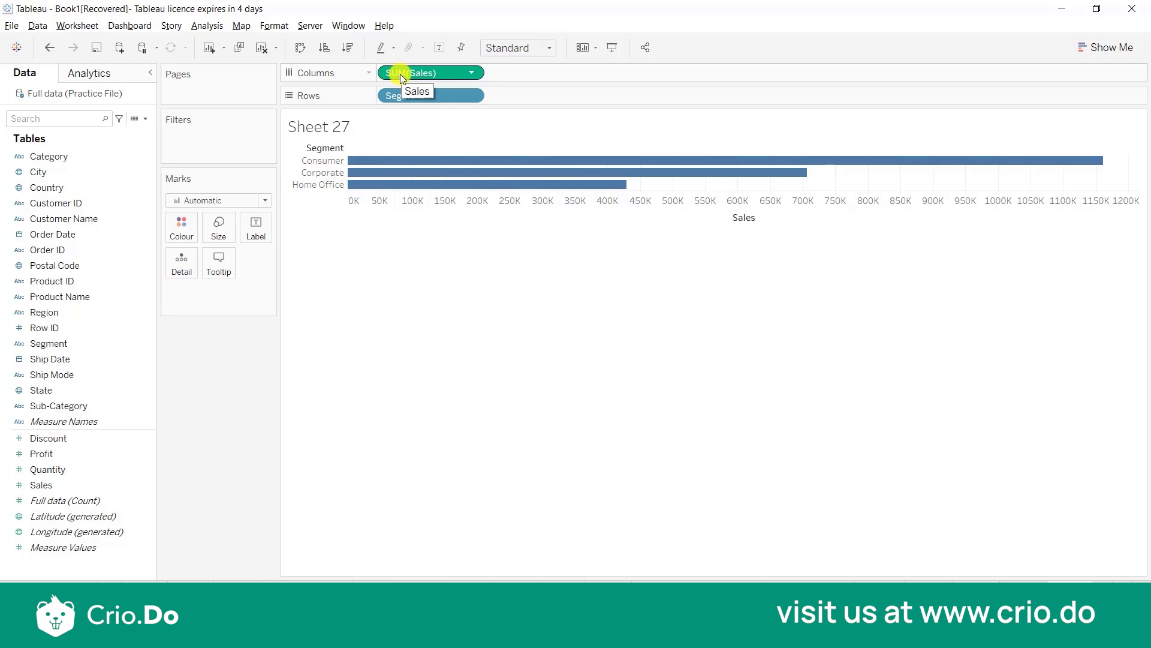
Step: Review the options of the sum of Sales and turn the bar chart into a text table using Show Me
left_click(471, 73)
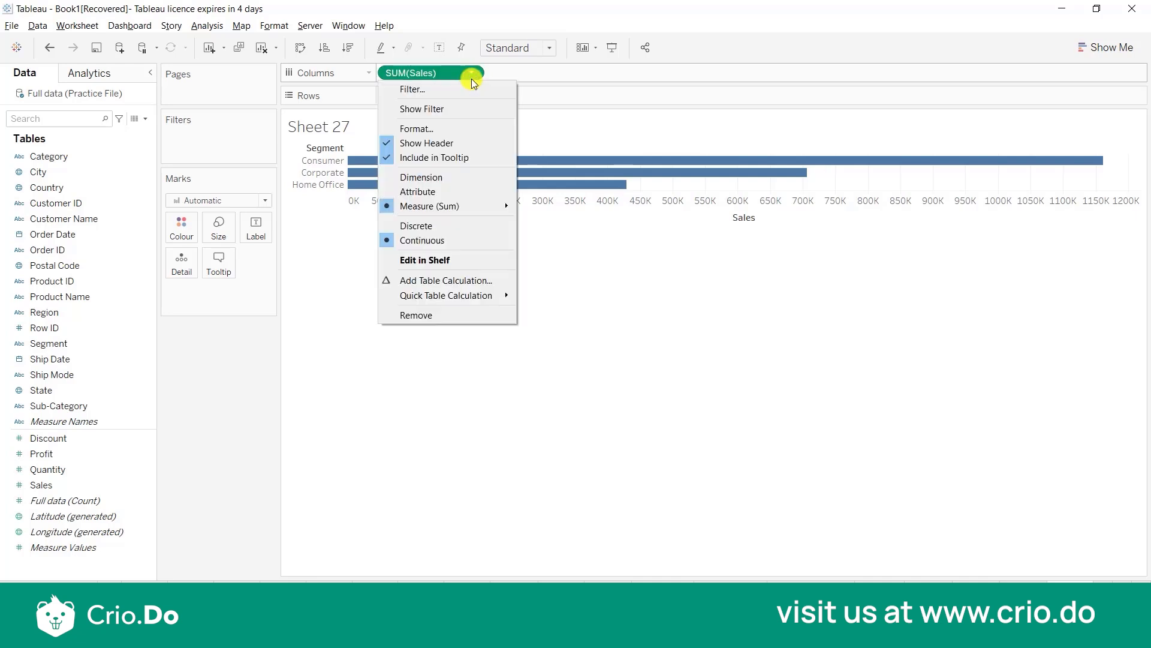
left_click(708, 354)
left_click(1108, 56)
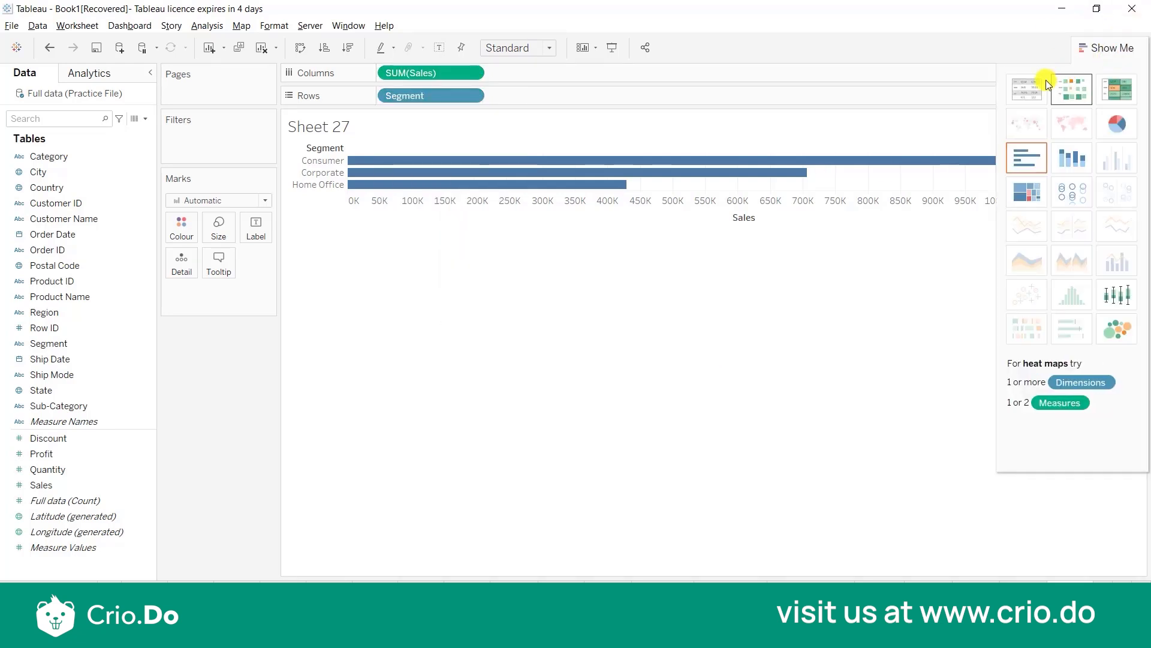
left_click(1029, 88)
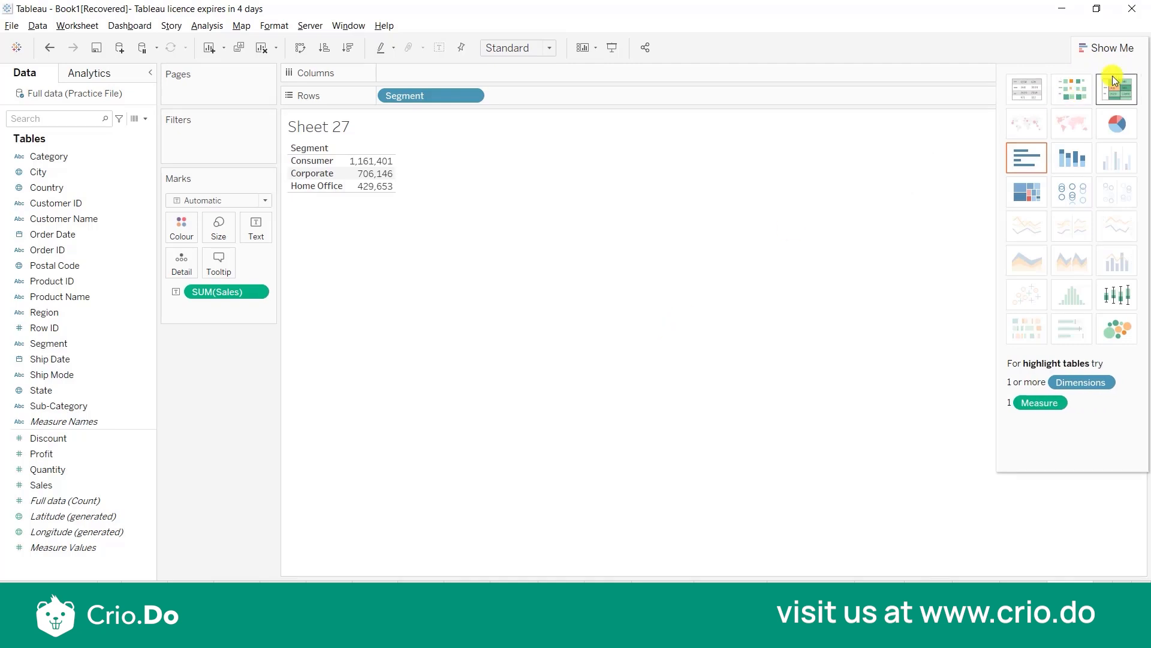
Step: Move the sum of Sales back to the columns and make it discrete
left_click(1106, 48)
left_click_drag(273, 294, 465, 72)
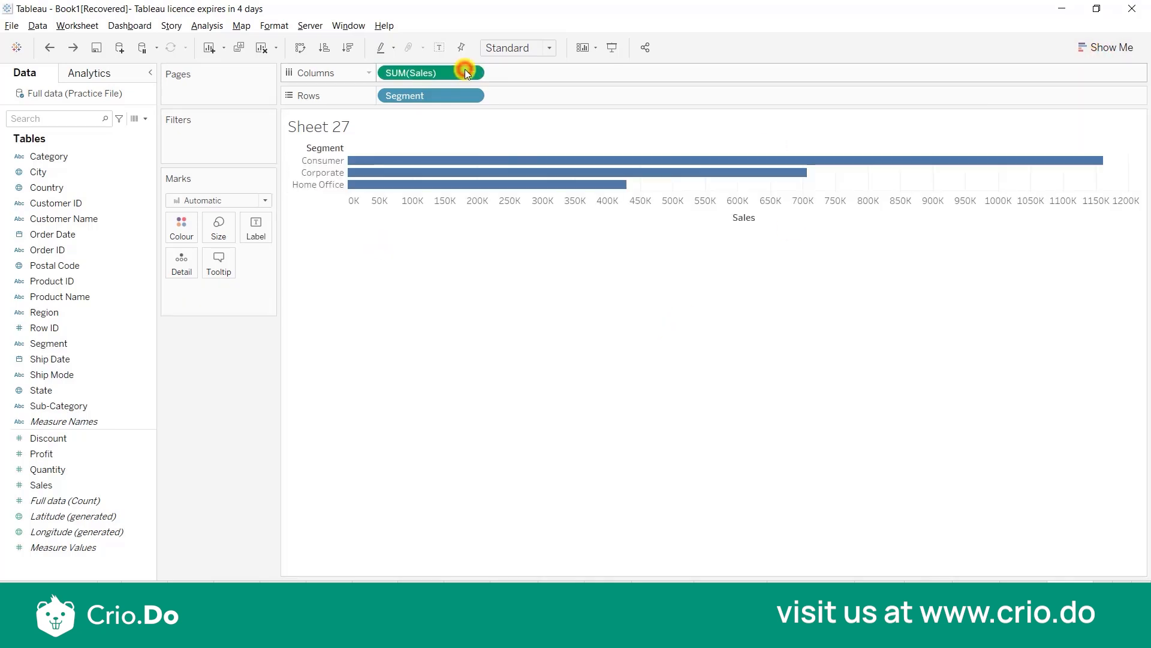
left_click(472, 73)
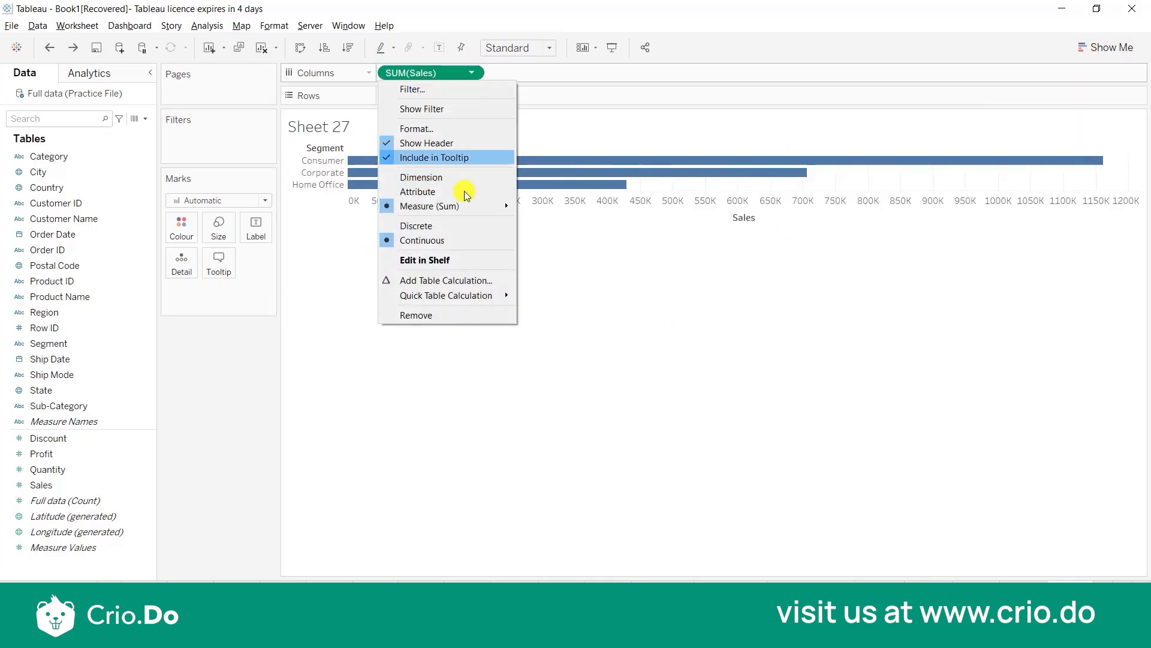
left_click(451, 226)
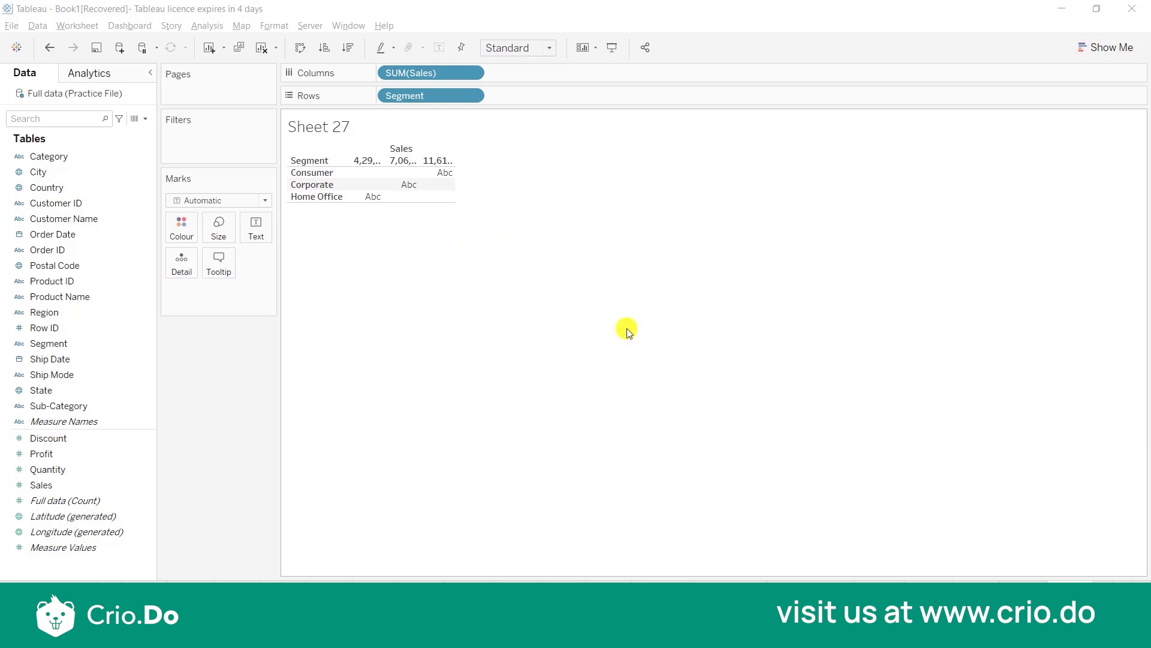
Step: On Sheet 26, examine the filter options offered for Category and Order Date without applying a filter
left_click(1024, 591)
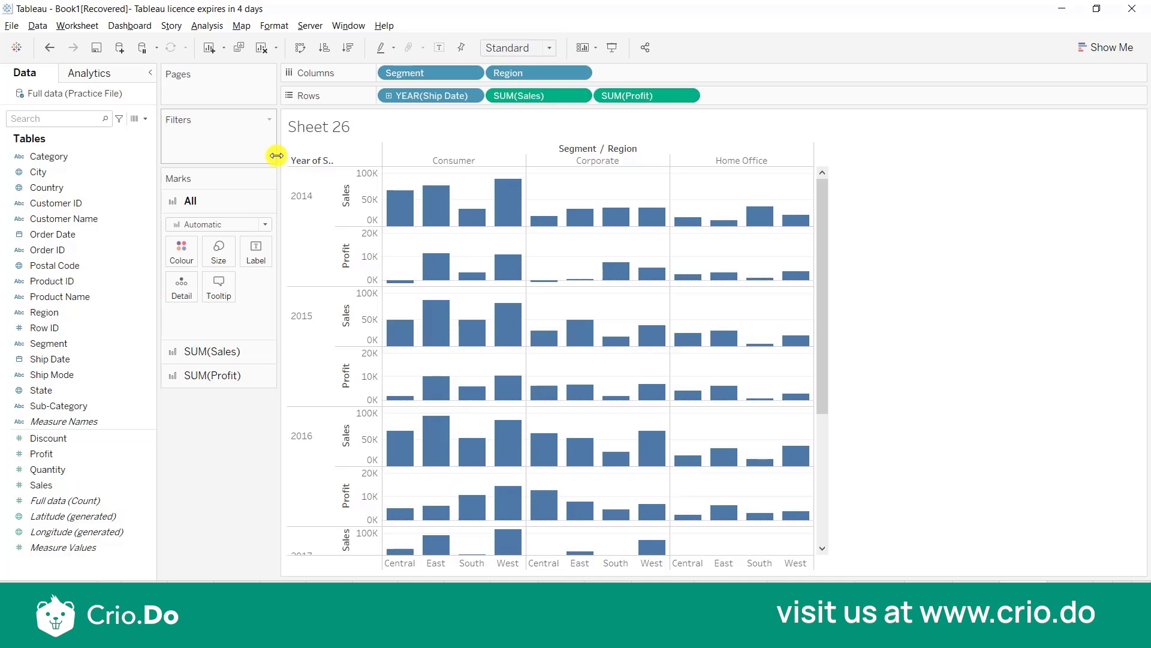
left_click(38, 158)
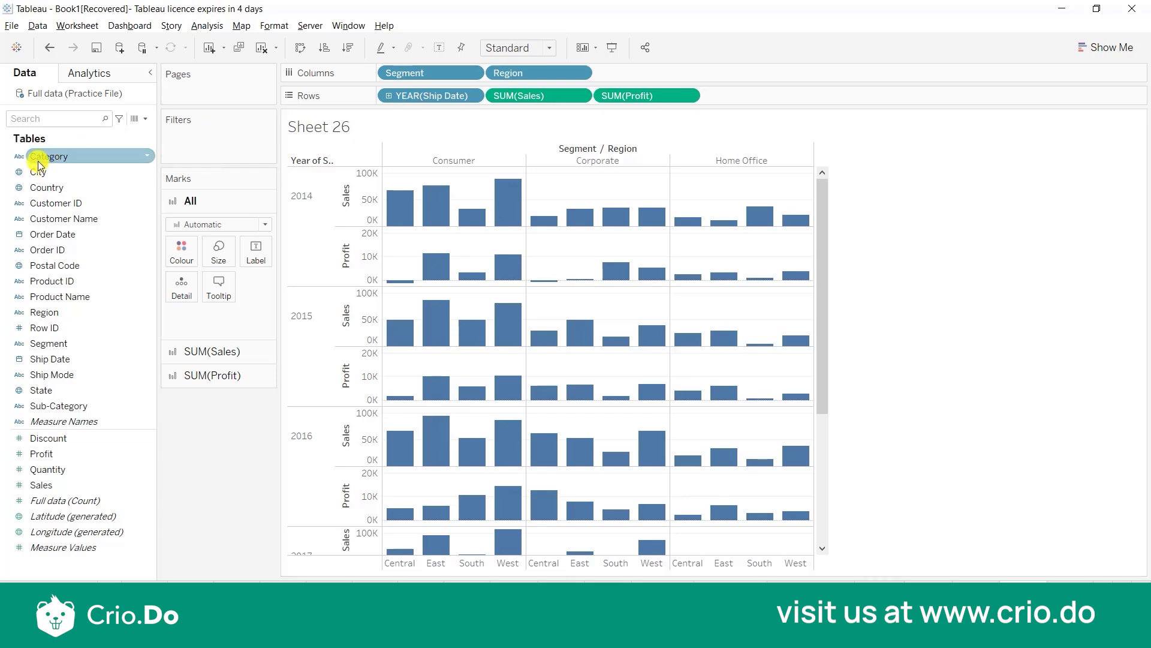
left_click_drag(38, 159, 178, 149)
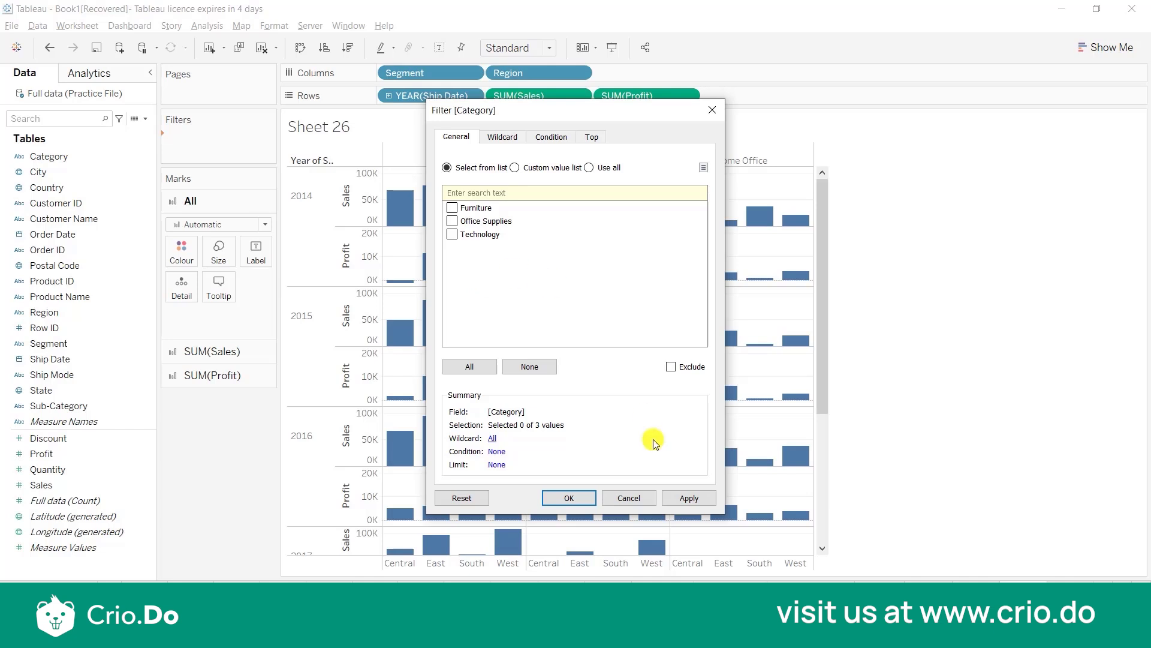
left_click(643, 499)
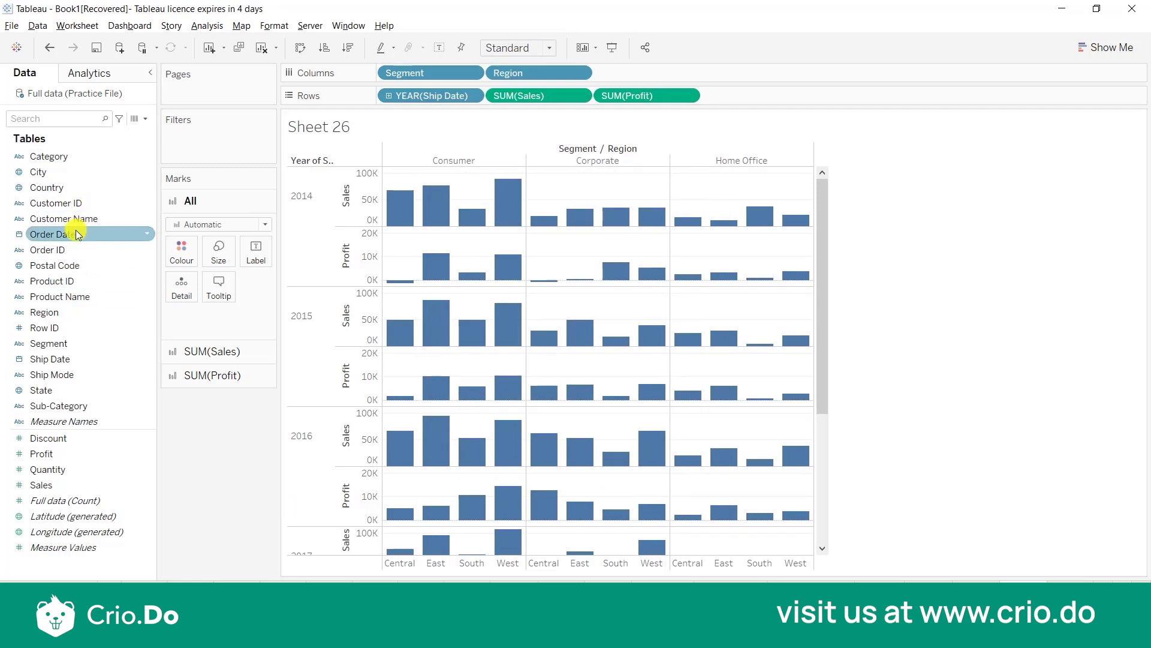
left_click_drag(77, 234, 180, 135)
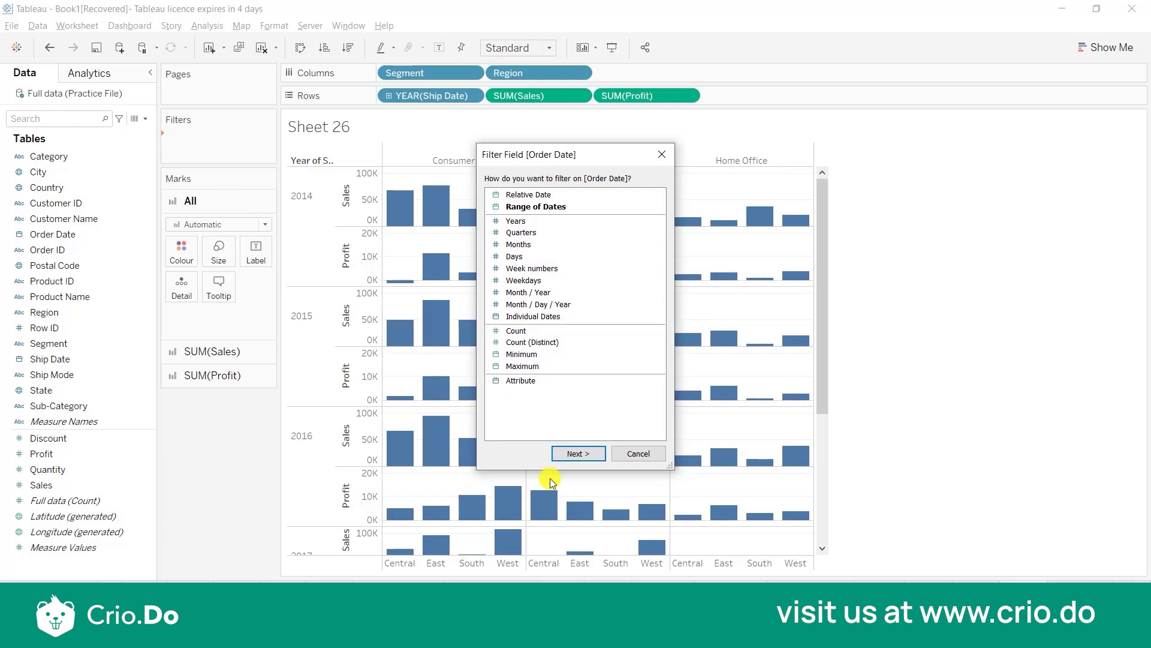
left_click(631, 453)
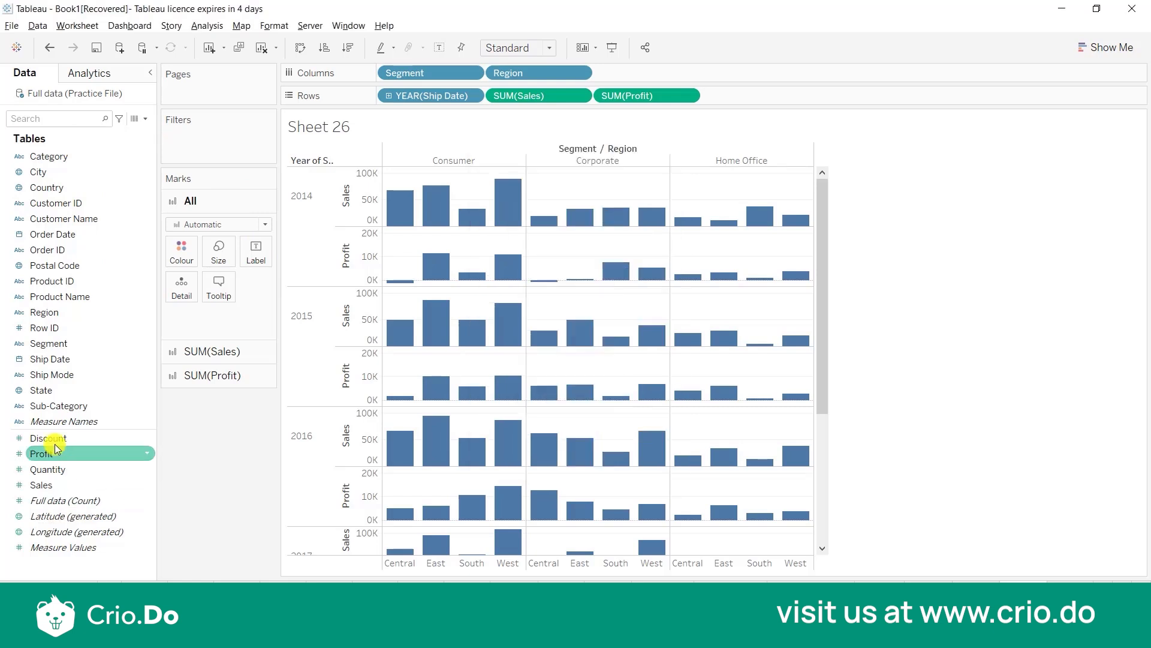
Step: Examine the filter options offered for Discount and Row ID without applying a filter
left_click_drag(53, 443, 193, 137)
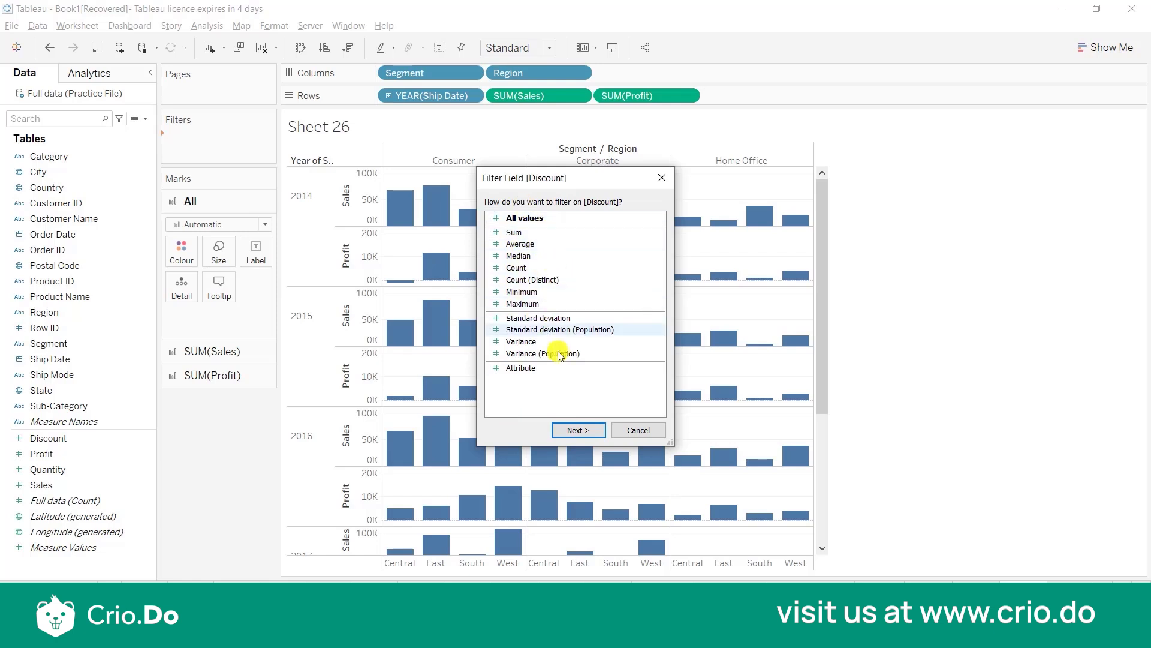
key("Escape")
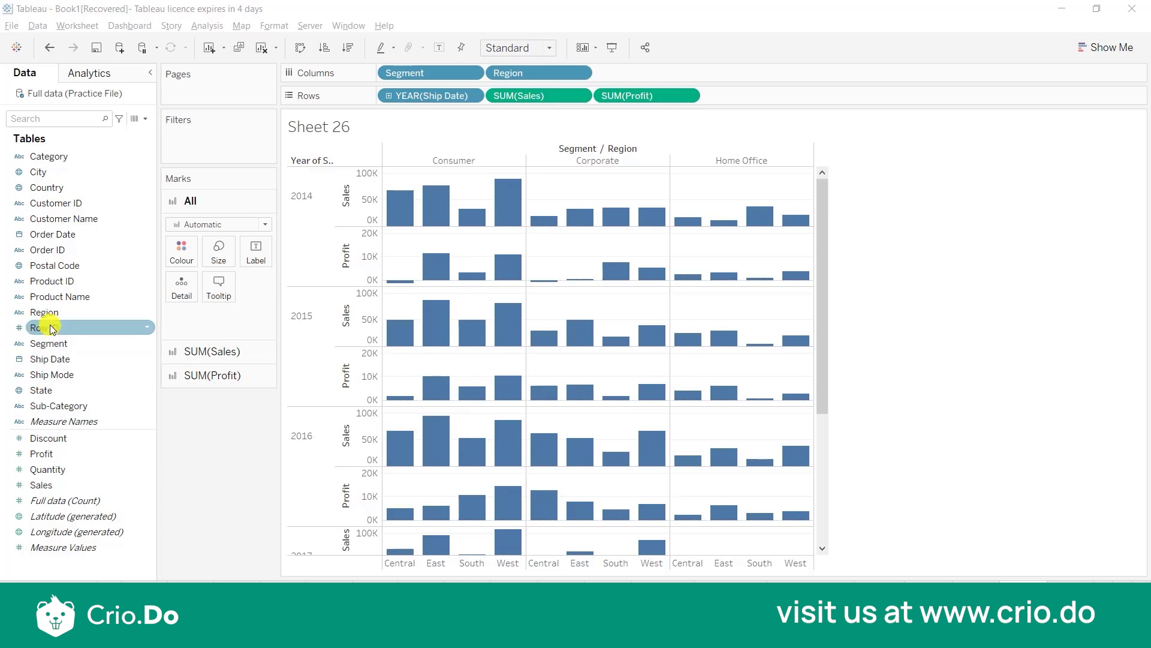
mouse_move(47, 326)
left_mouse_down()
mouse_move(204, 179)
mouse_move(197, 150)
mouse_move(210, 151)
left_mouse_up()
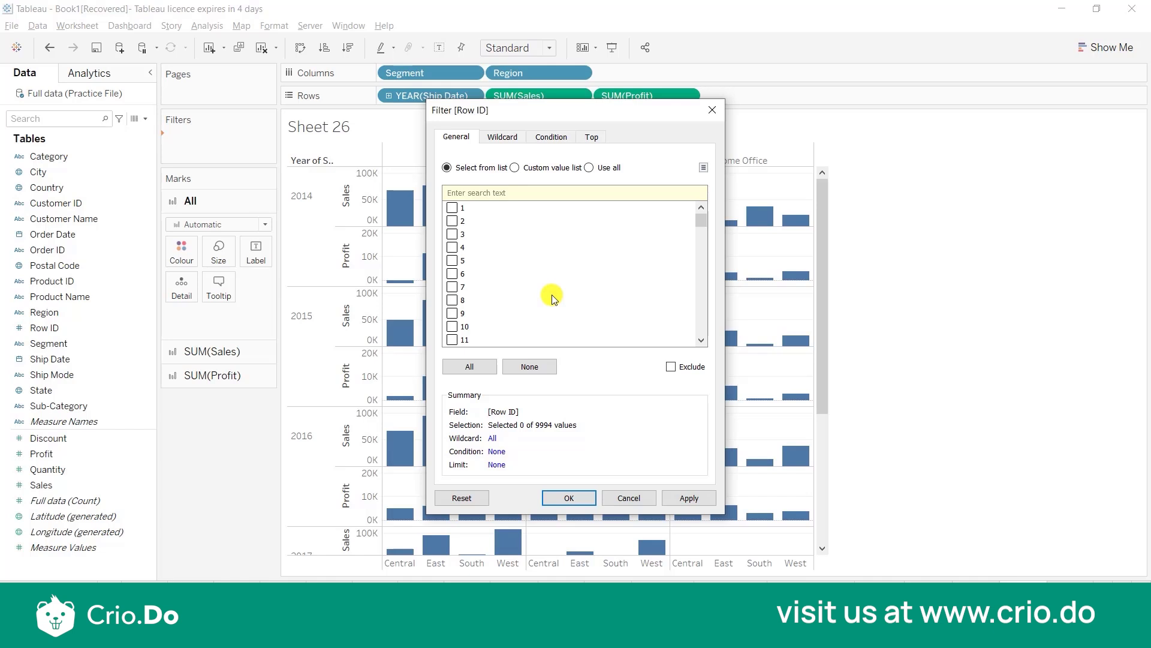
left_click(634, 500)
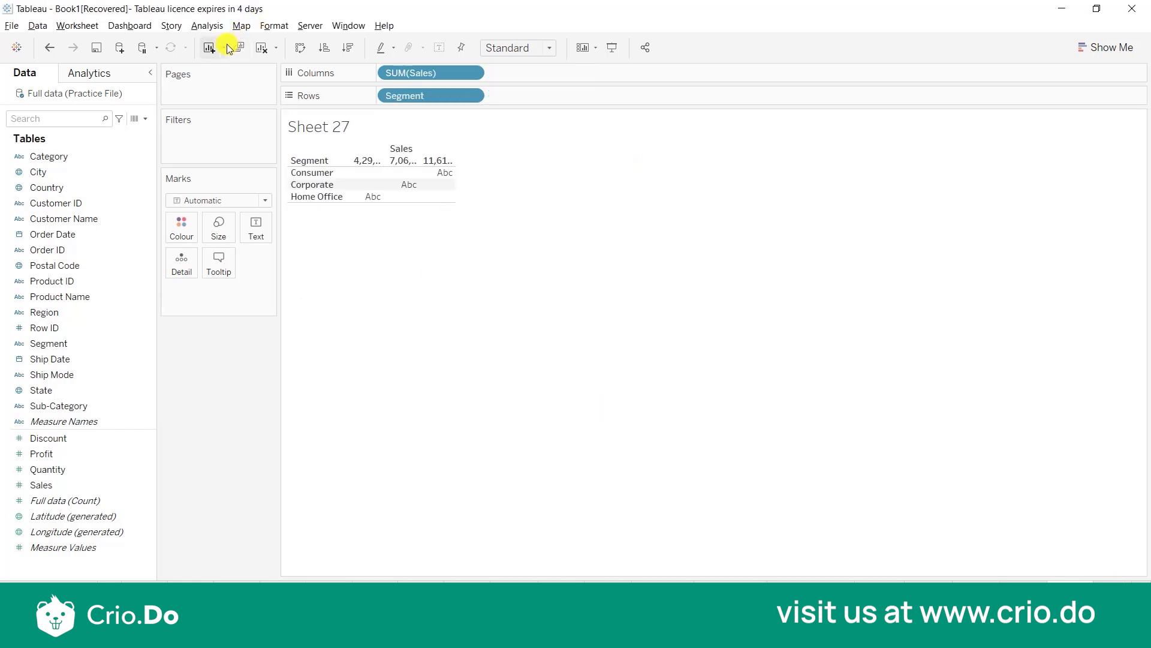
Step: Clear Sheet 27 and plot the labelled sum of Sales in the rows against the sum of Discount in the columns
left_click(261, 48)
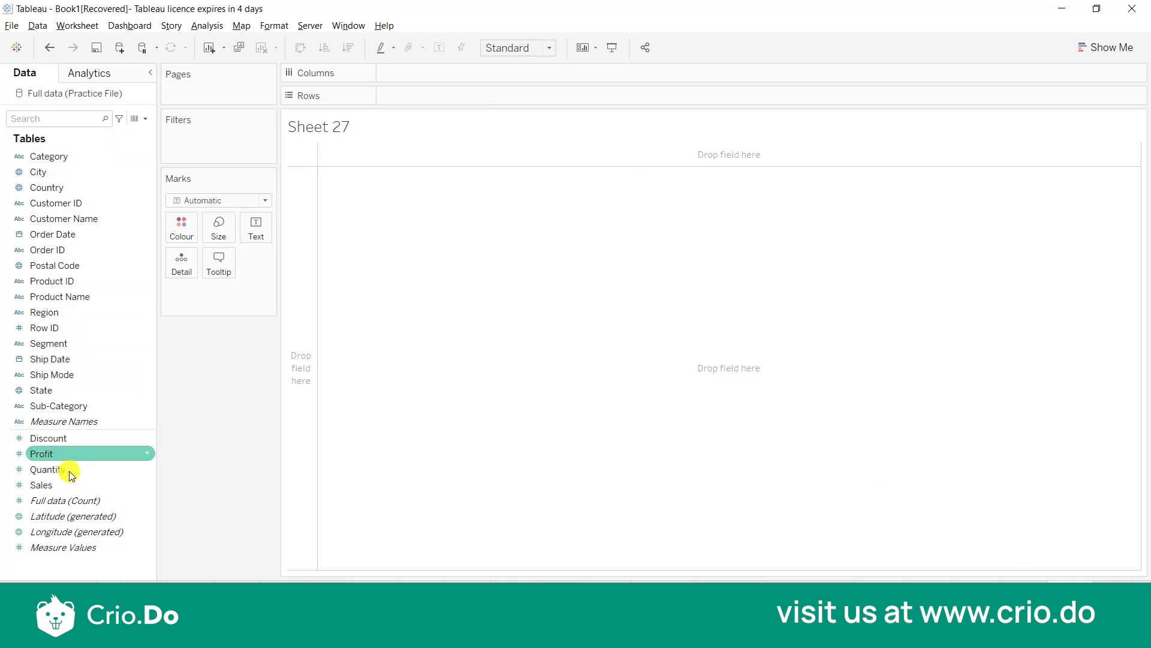
left_click_drag(70, 483, 470, 98)
left_click_drag(67, 434, 459, 70)
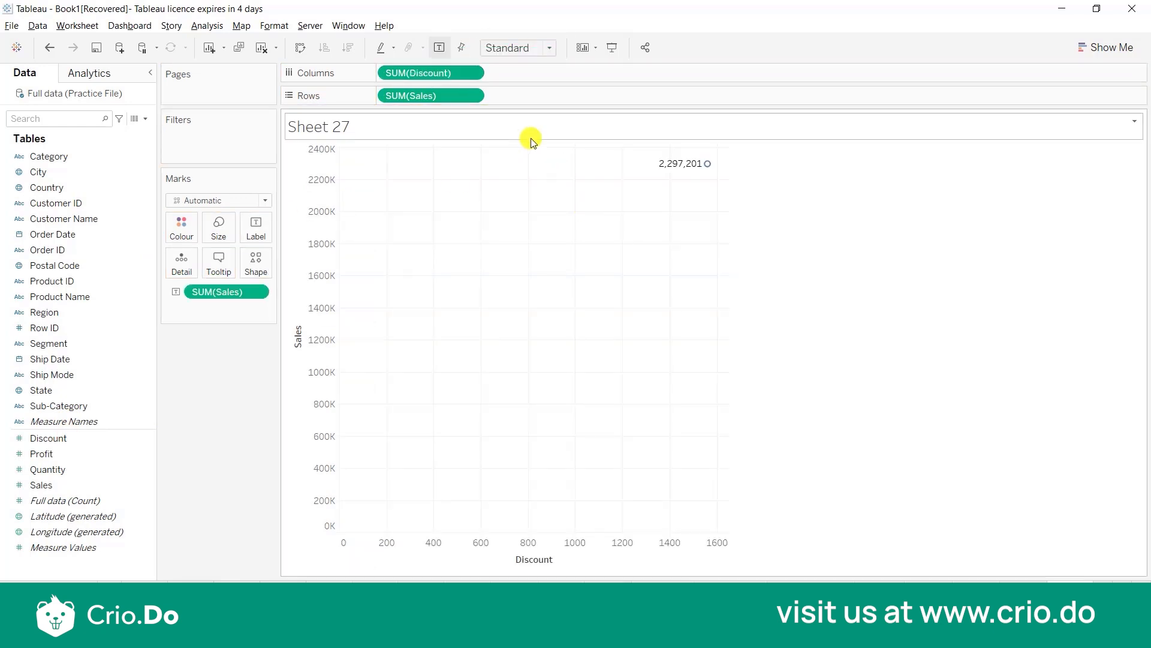
Step: Make the sum of Discount in the columns discrete and change it to a continuous dimension
left_click(472, 72)
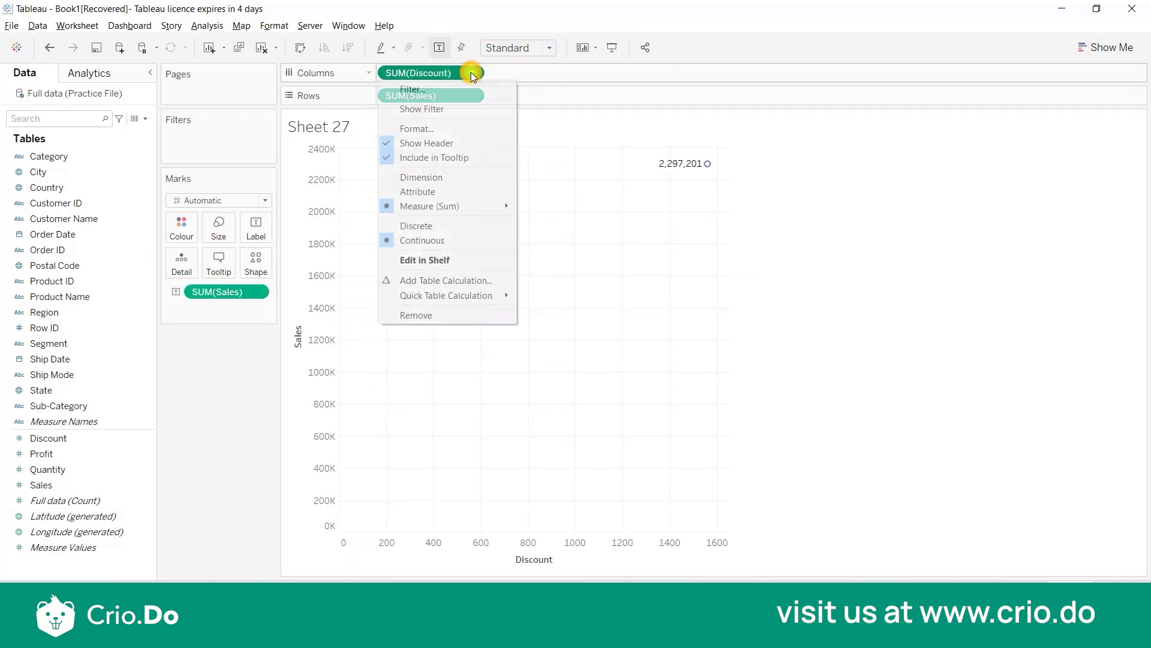
left_click(455, 228)
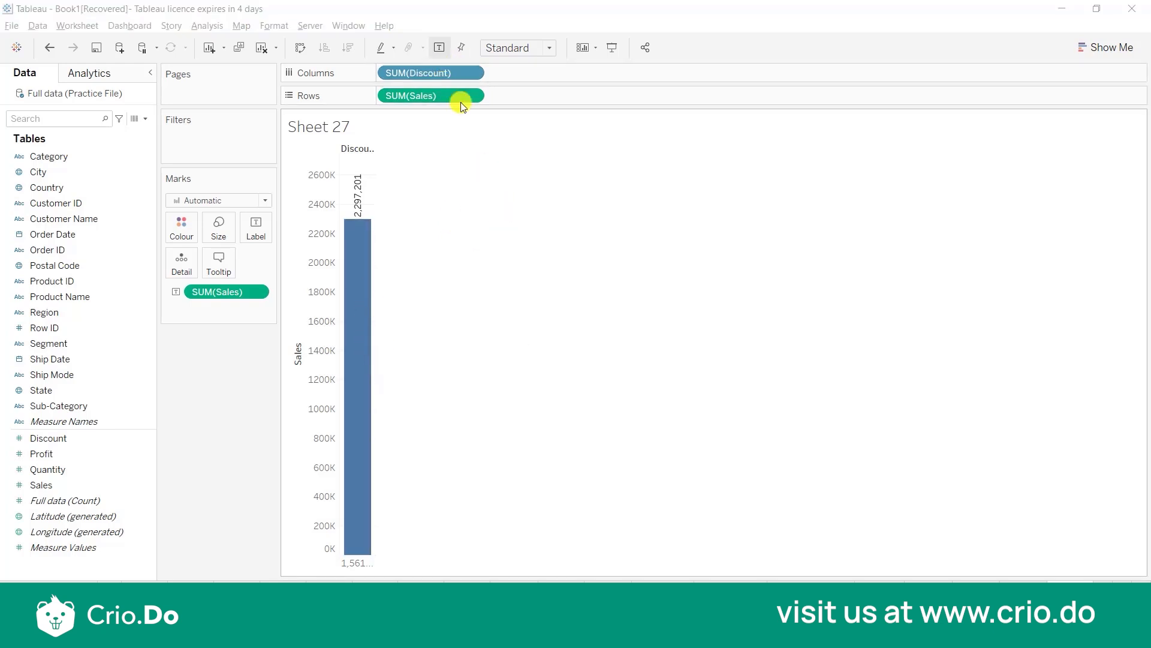
left_click(480, 72)
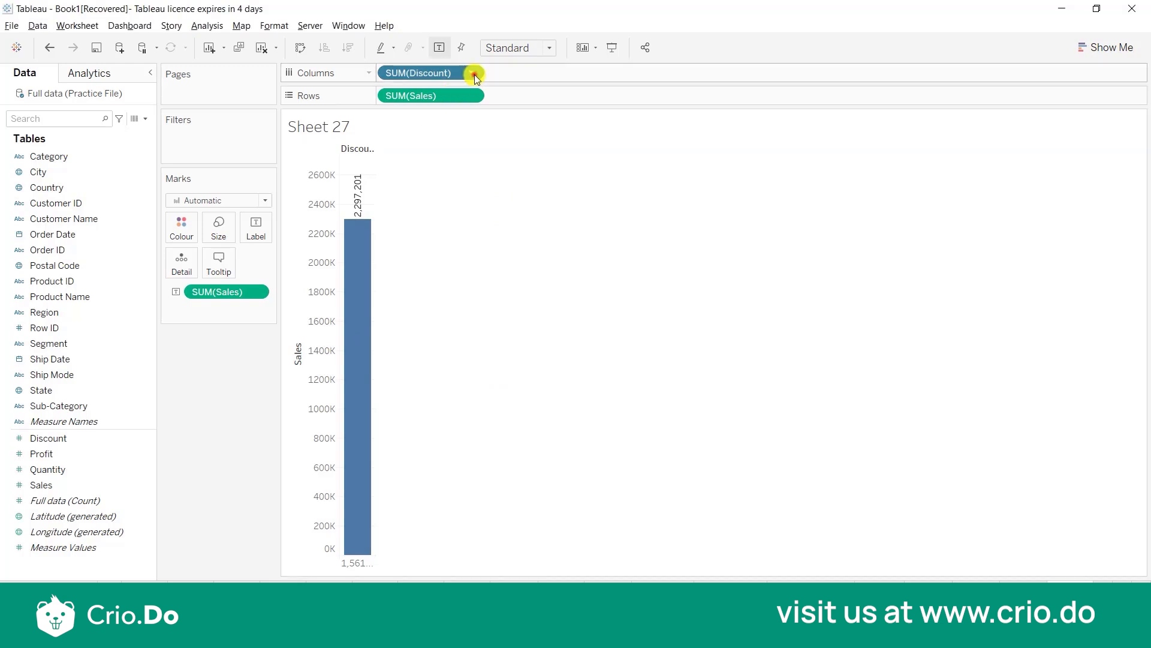
left_click(472, 73)
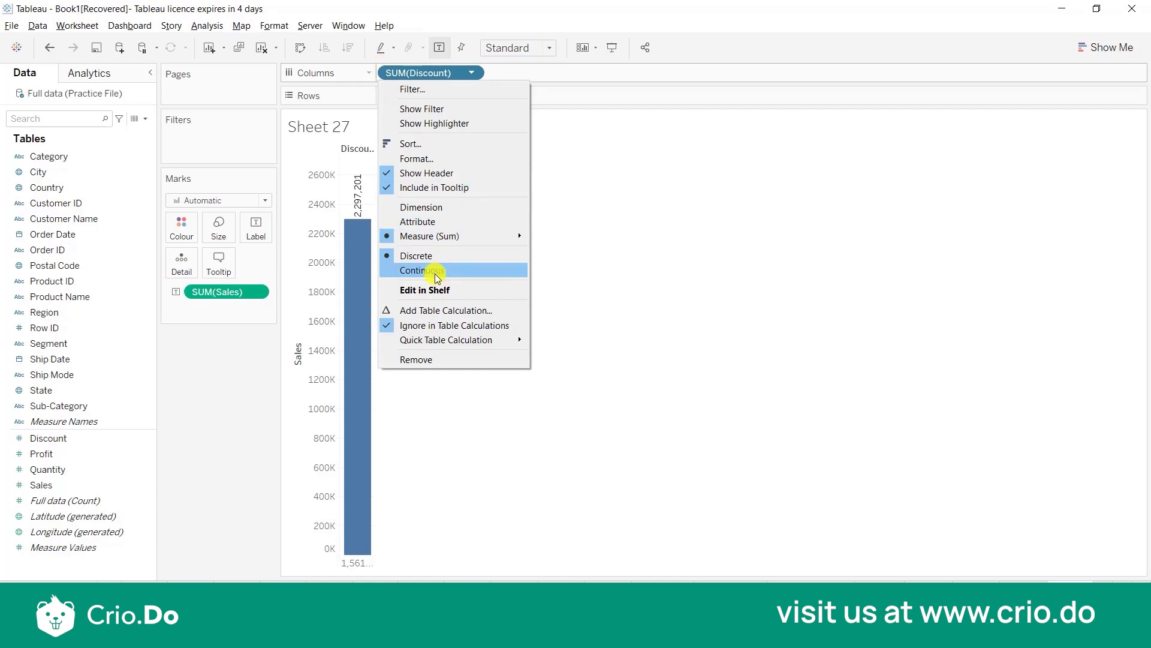
left_click(425, 207)
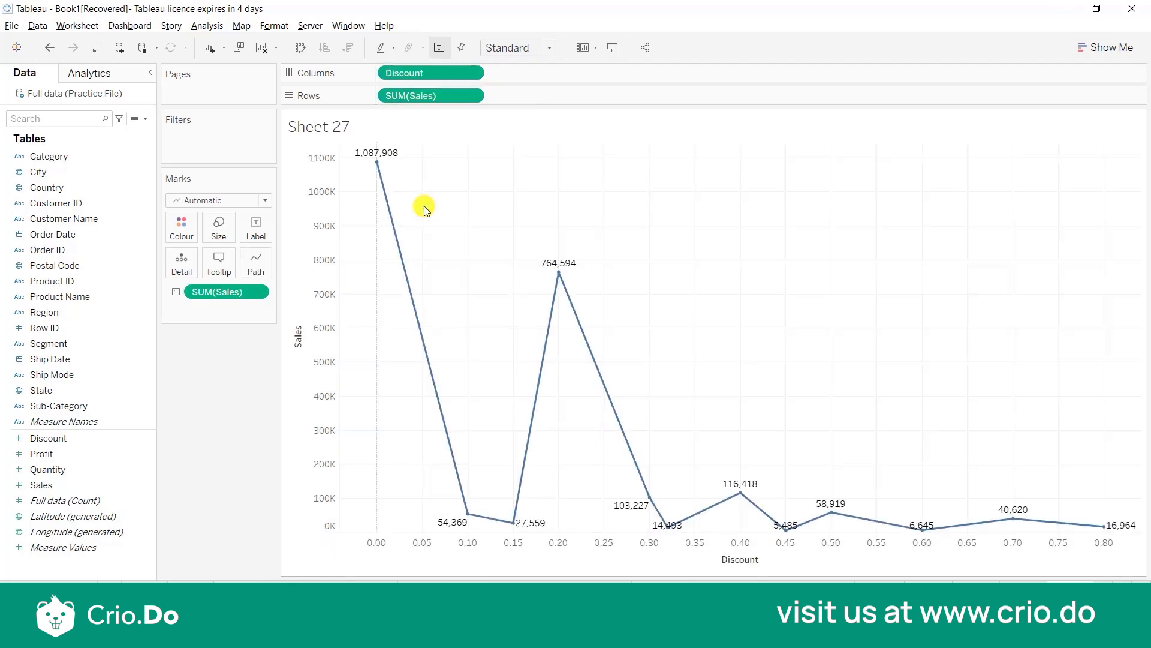
Step: Check the settings of the Discount dimension in the columns and make it discrete
left_click(470, 72)
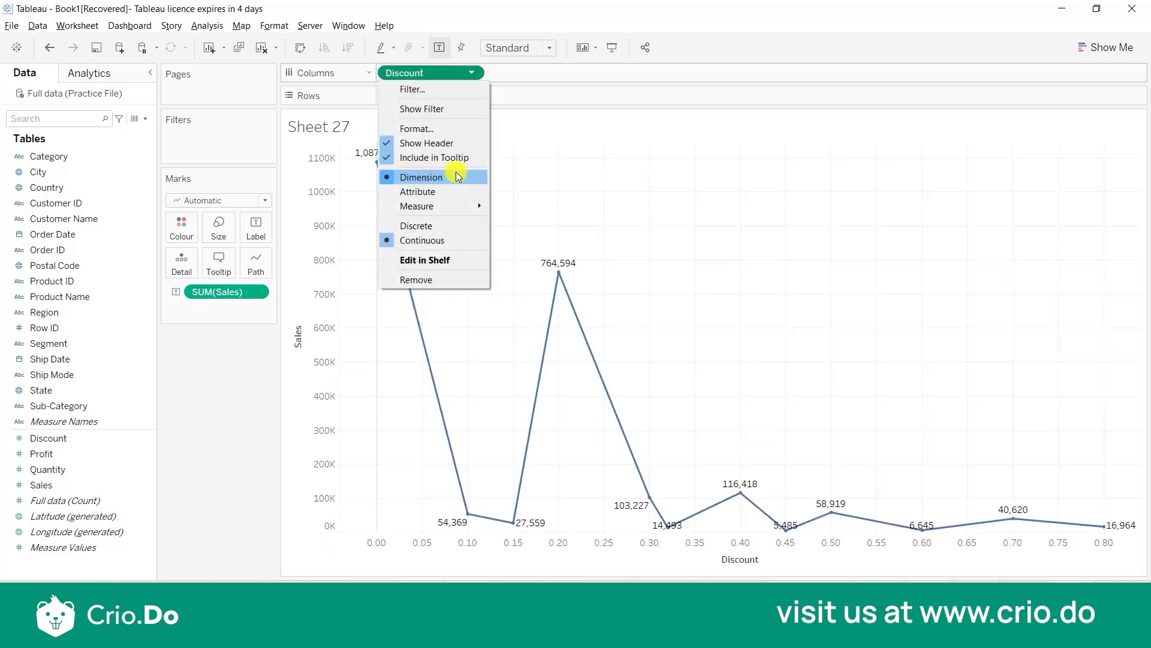
left_click(374, 378)
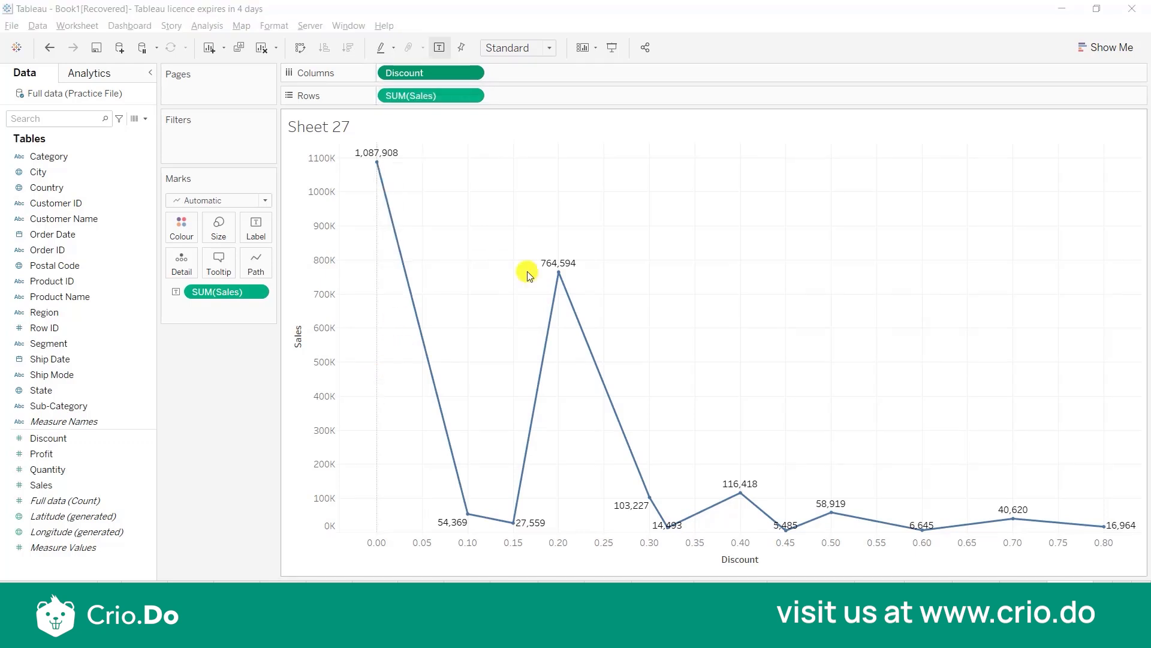
left_click(470, 72)
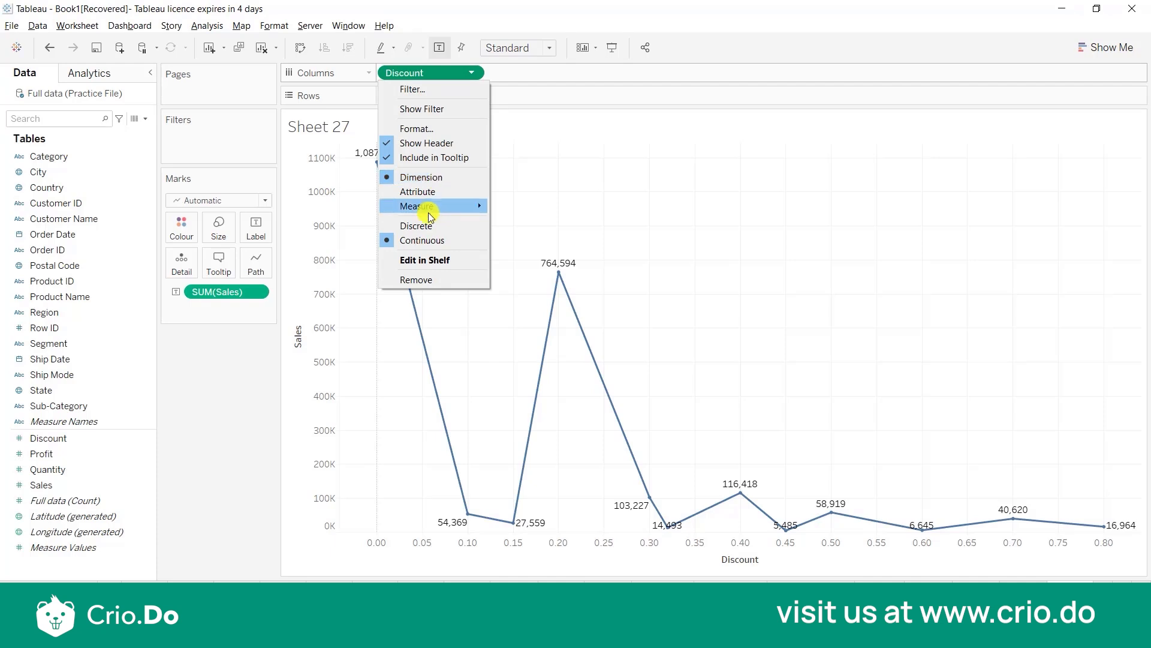
left_click(418, 230)
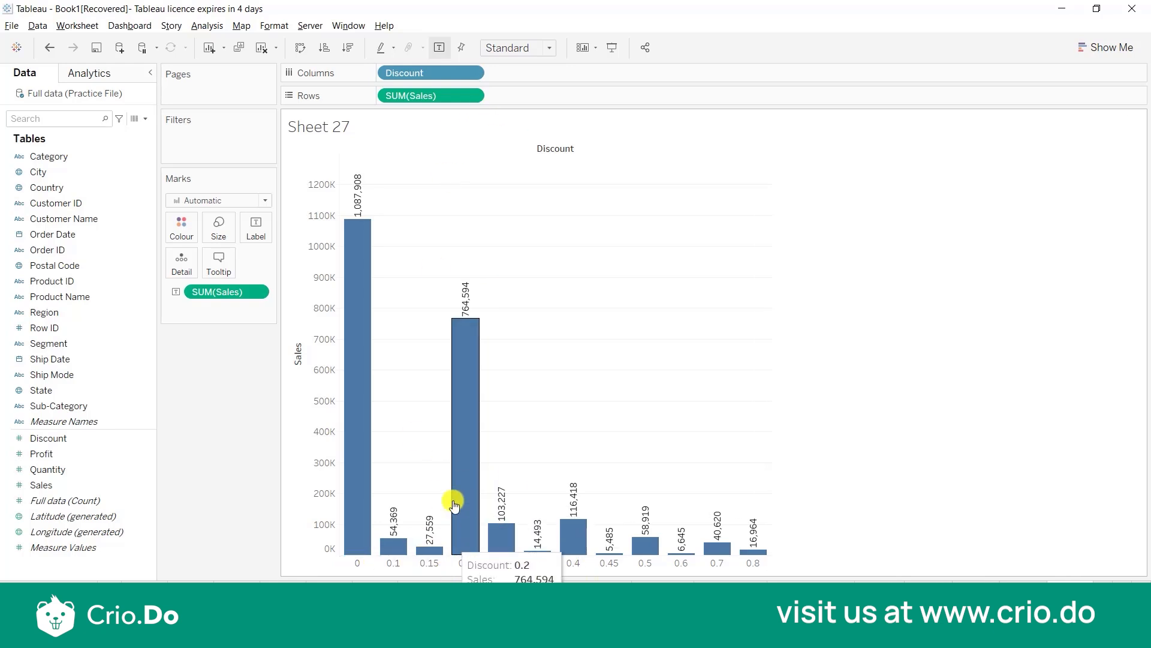
left_click(395, 379)
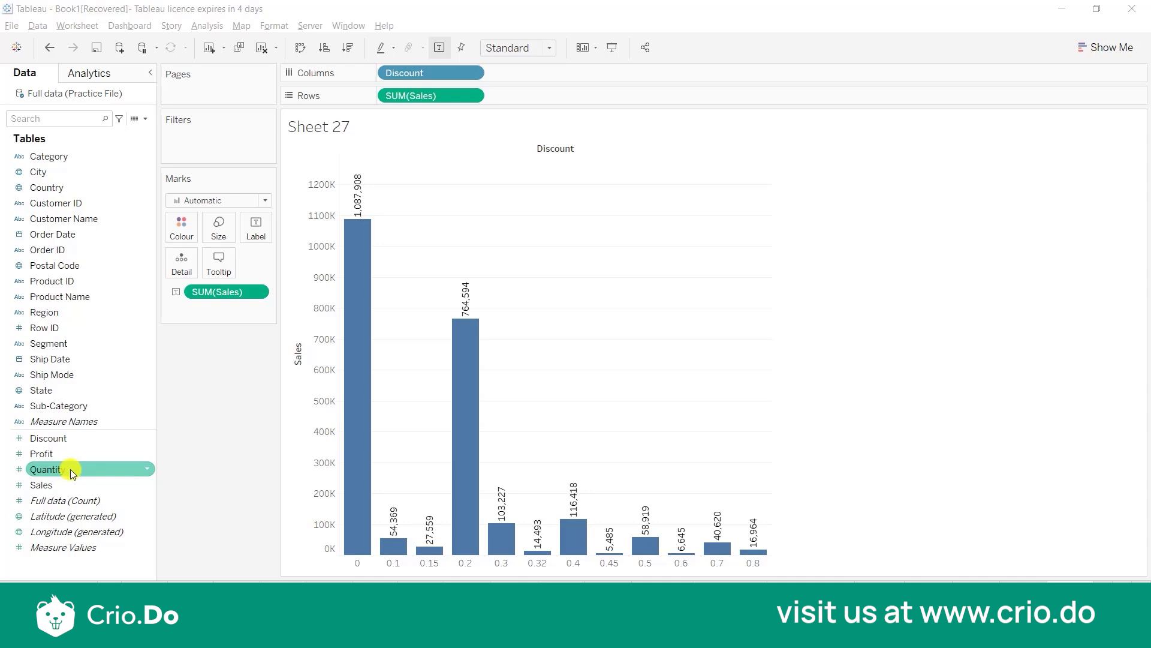
Step: Move the Discount field among the dimensions of the data source and review its field description
left_click_drag(70, 469, 66, 236)
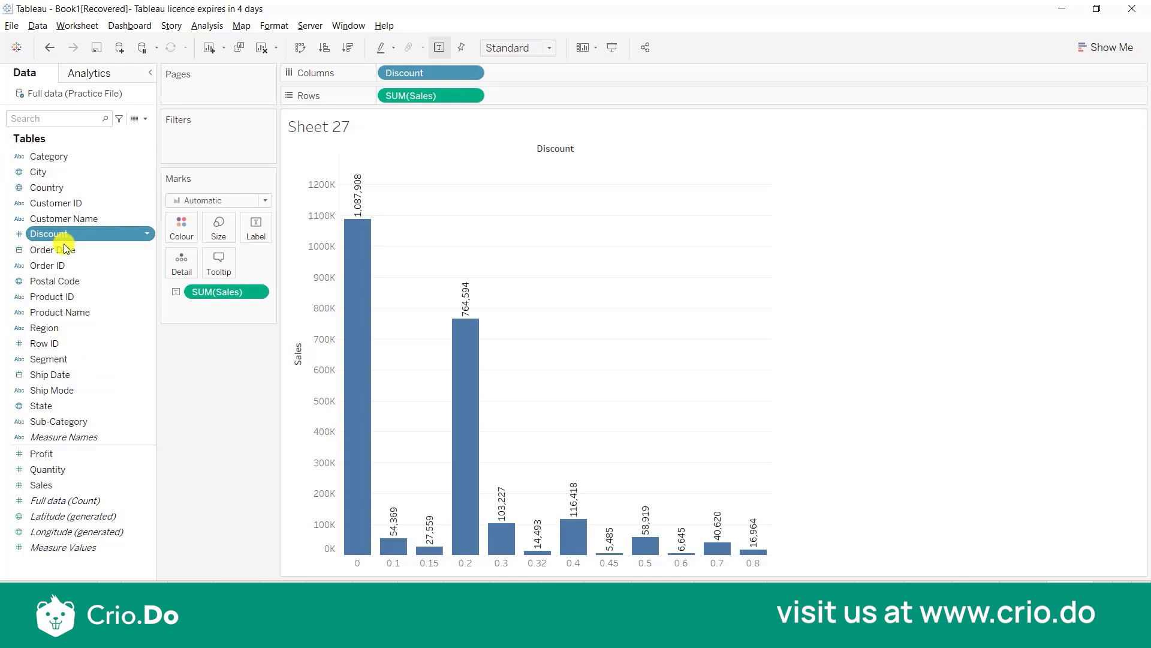
right_click(149, 235)
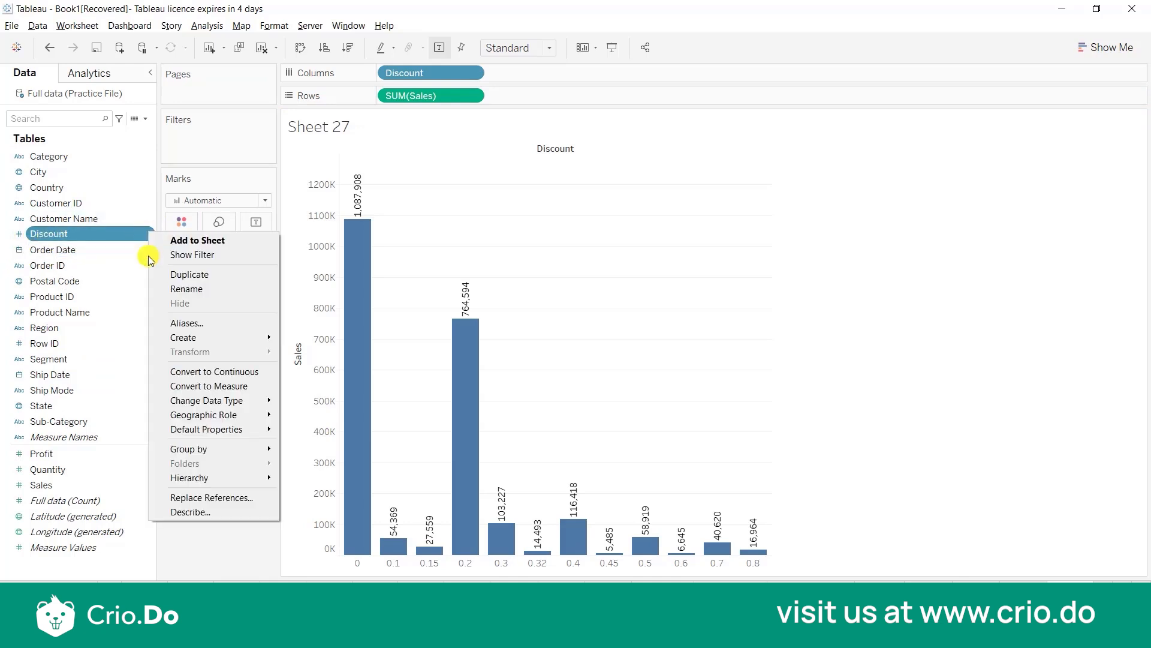
left_click(195, 510)
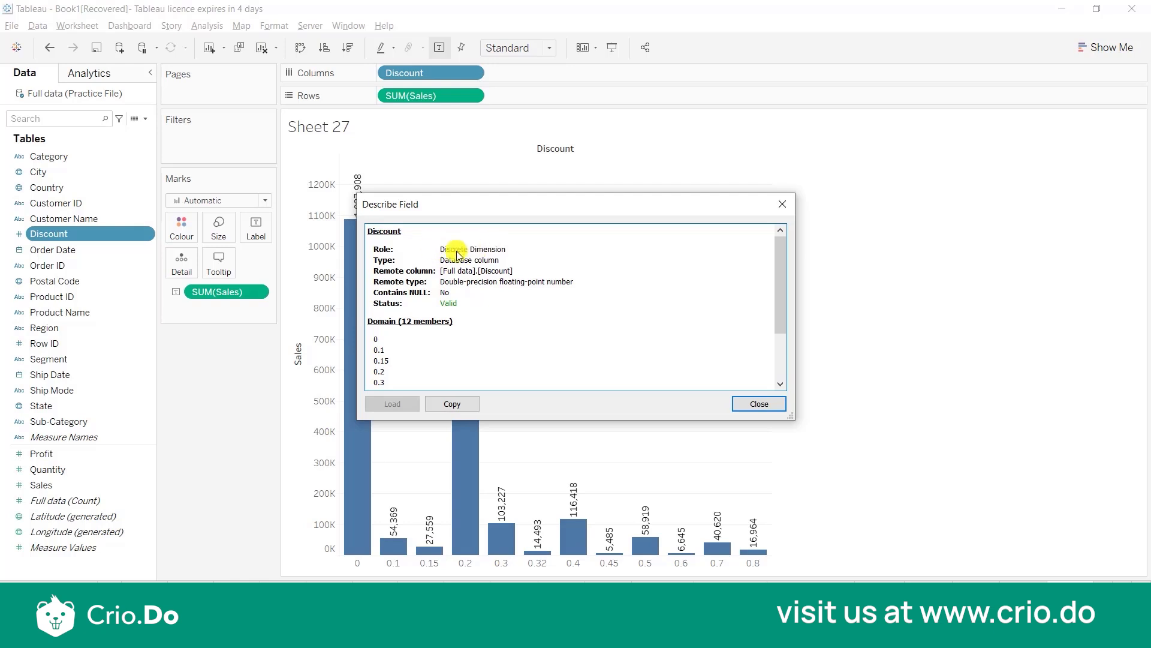
left_click(757, 403)
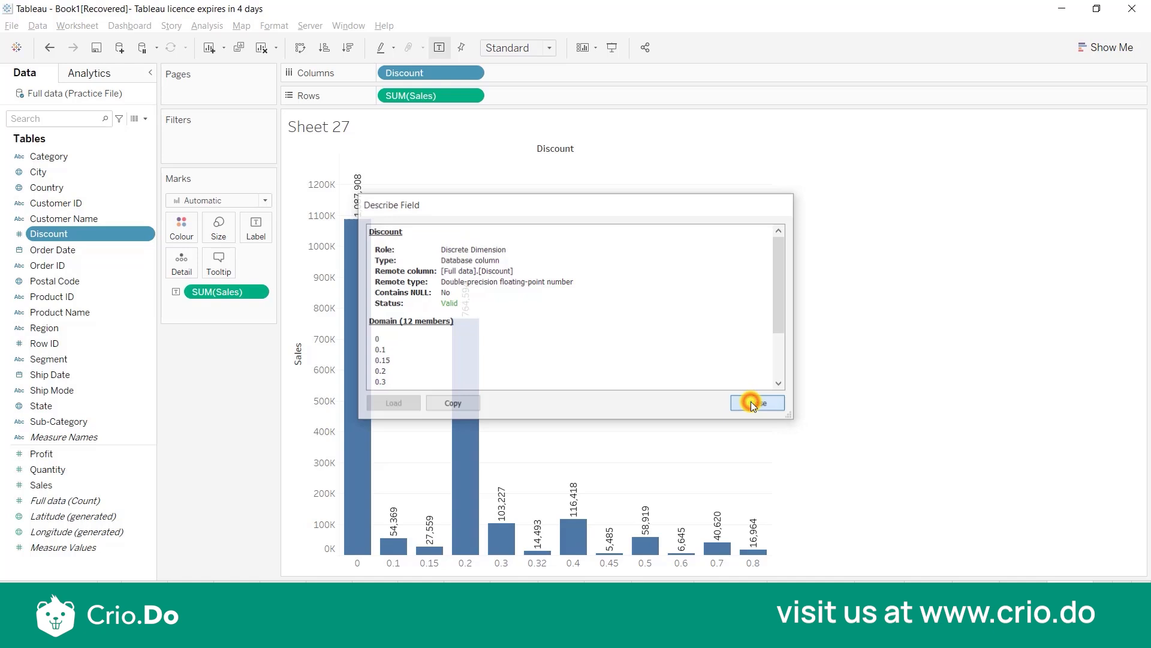
Step: Remove the Discount field from the columns and add it back from the data source's dimensions
left_click(471, 73)
left_click(470, 329)
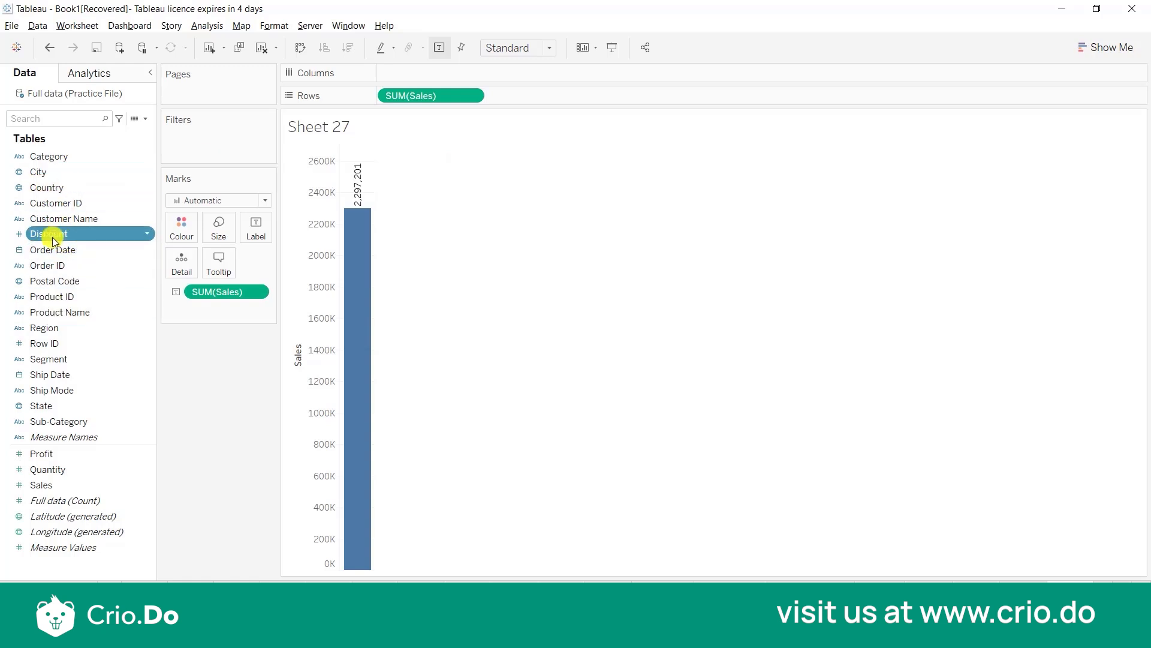
left_click_drag(45, 234, 397, 71)
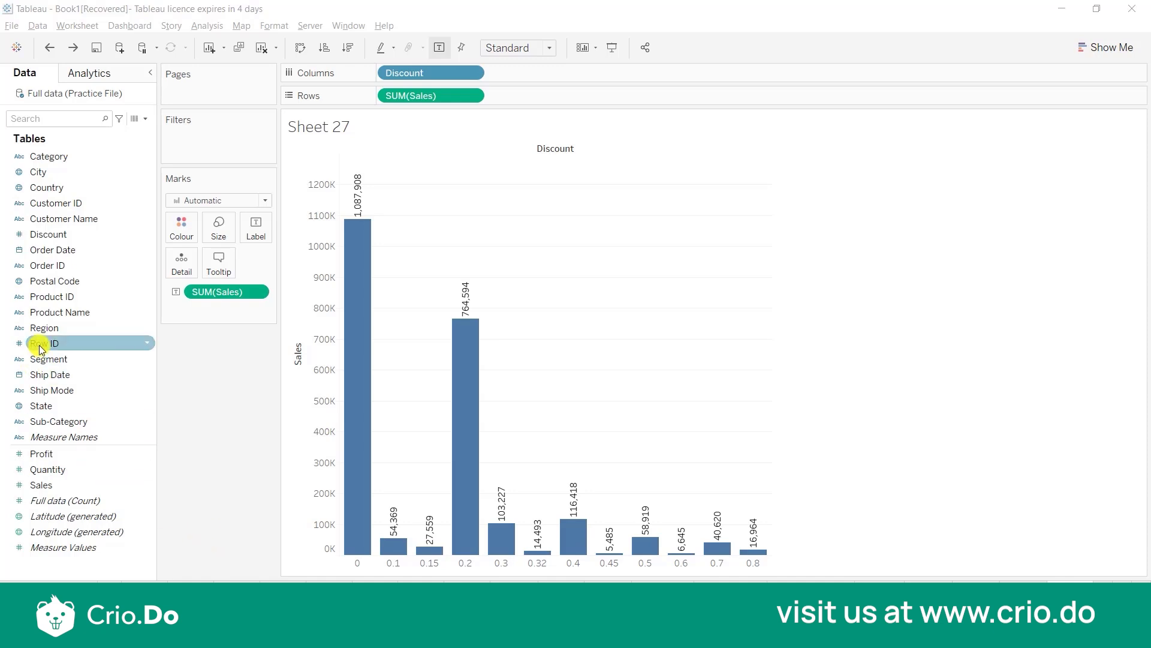
Step: Try moving Row ID among the measures and adding its sum after Sales in the rows, and undo both changes
left_click_drag(41, 346, 49, 473)
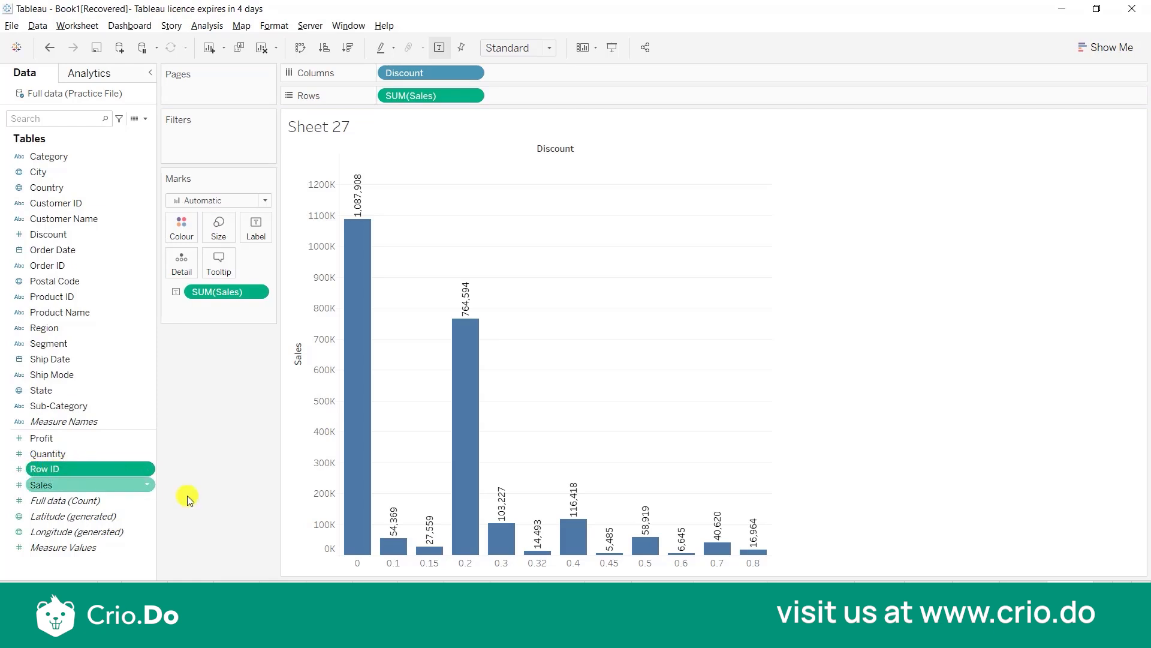
mouse_move(48, 476)
left_mouse_down()
mouse_move(414, 276)
mouse_move(560, 94)
left_mouse_up()
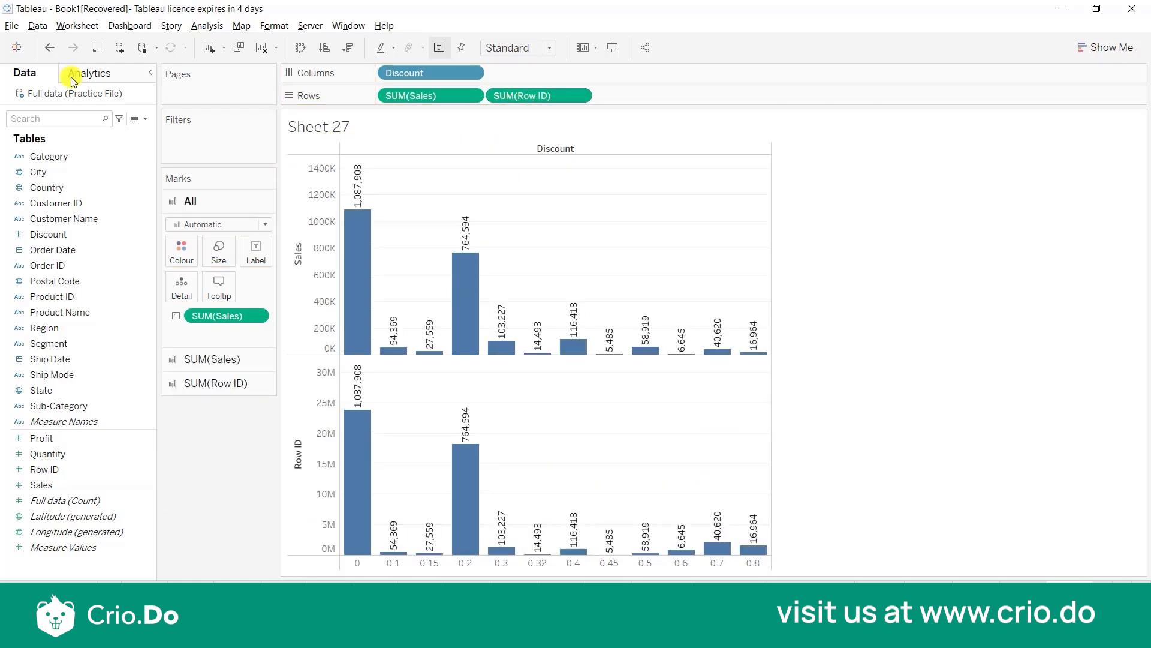
left_click(48, 53)
left_click(48, 53)
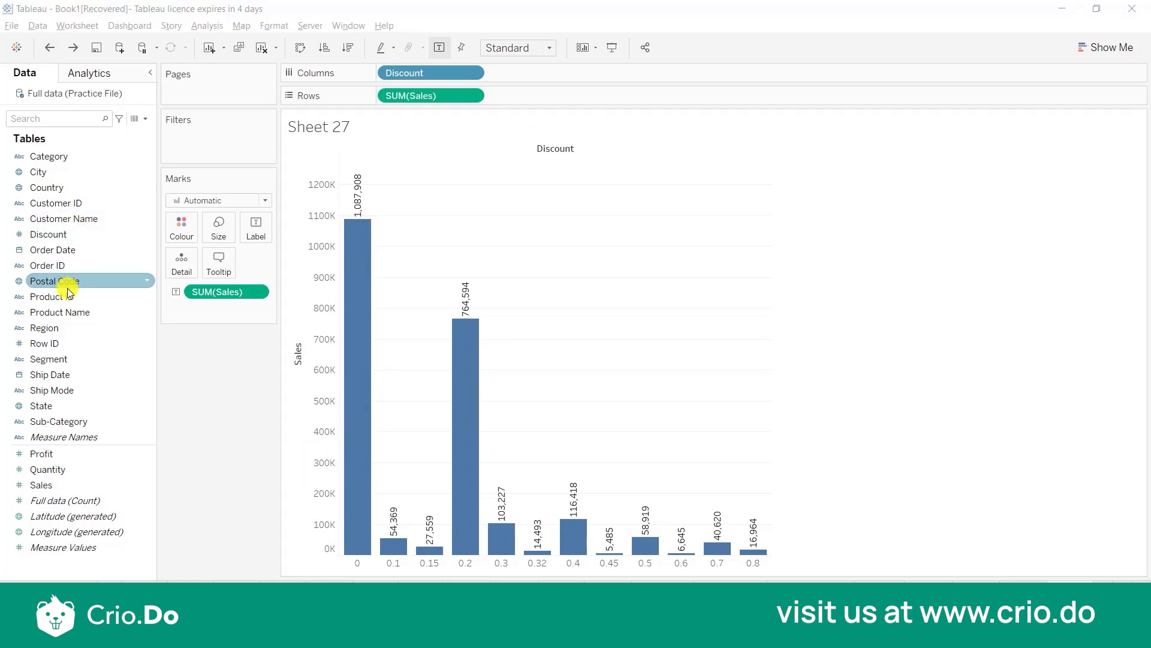
Step: Add the Row ID dimension before the sum of Sales in the rows, including all its members
left_click_drag(55, 344, 413, 99)
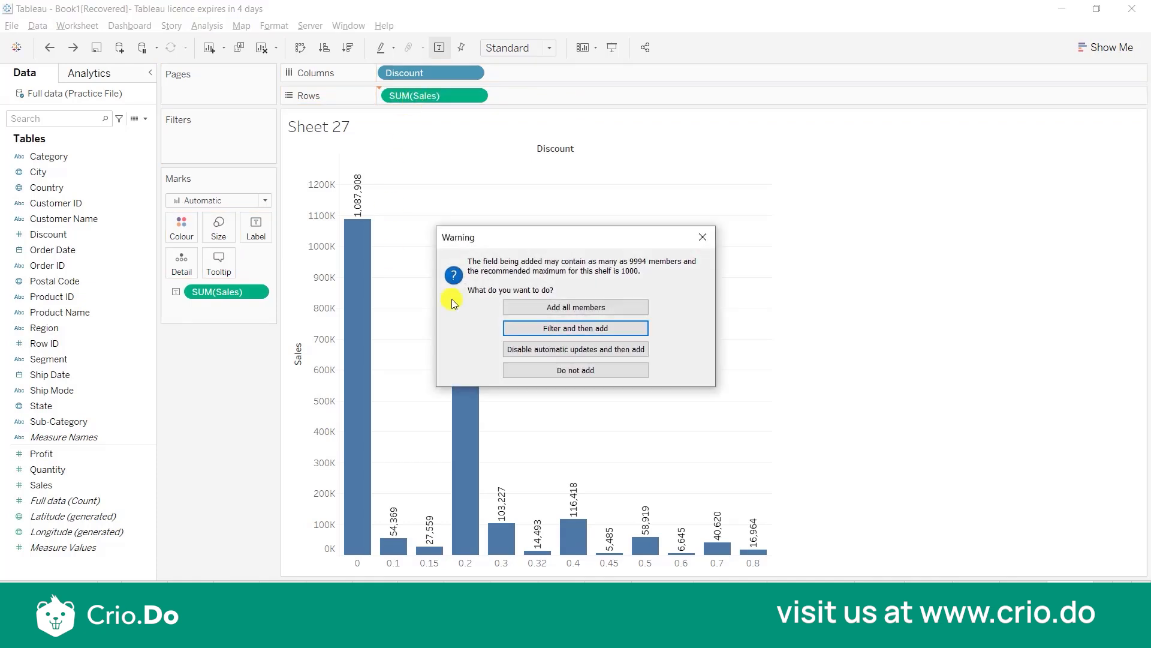
left_click(532, 311)
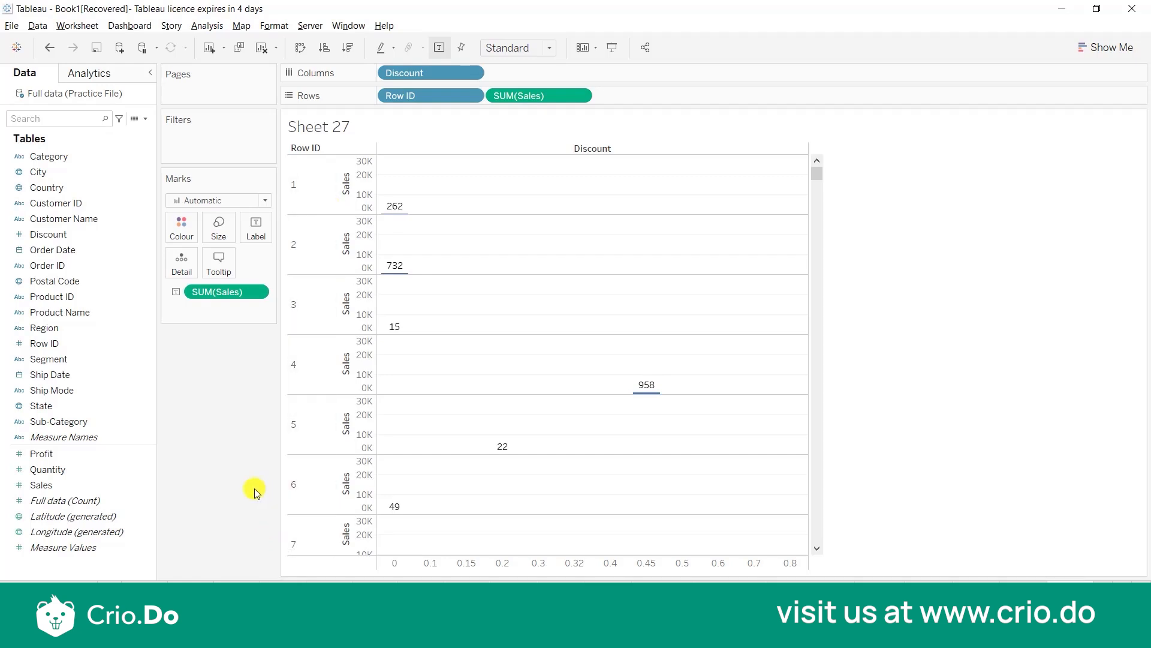
Step: Replace the Row ID dimension in the rows with the sum of Row ID as a measure after Sales
left_click(472, 95)
left_click(487, 352)
left_click_drag(69, 343, 601, 92)
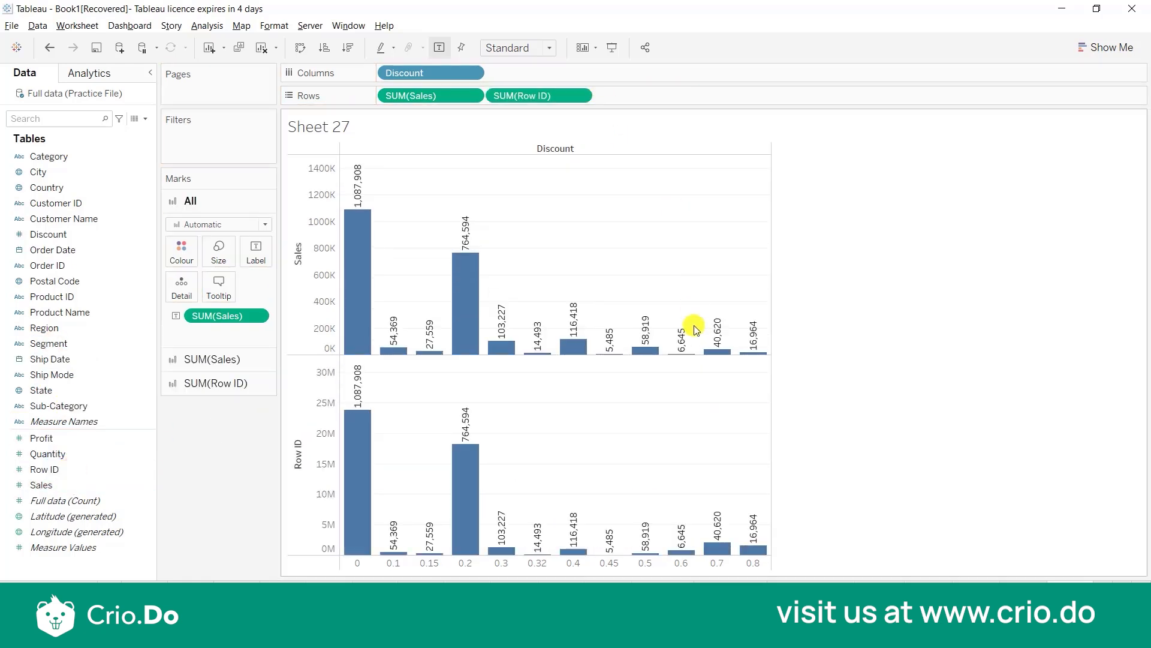